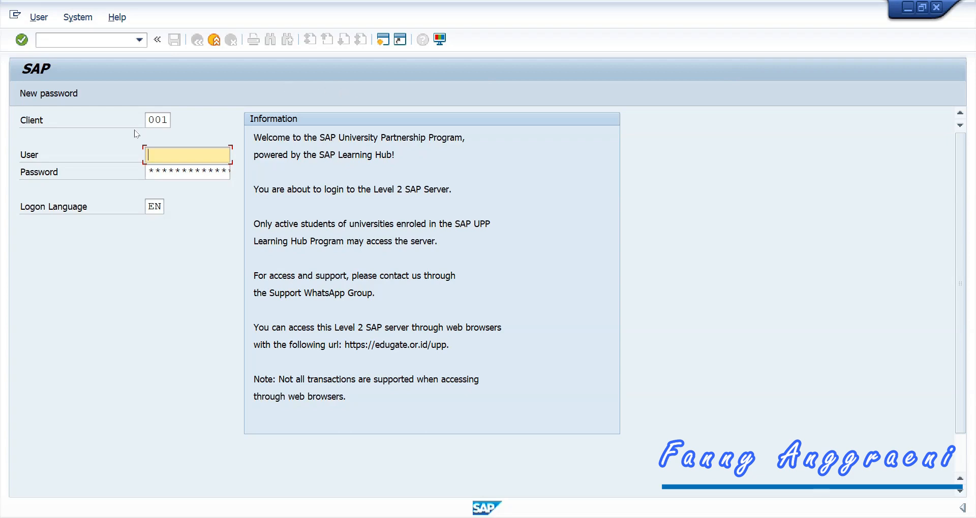
Step: Log on to SAP client 907 with your user ID and password
double_click(152, 119)
text(907)
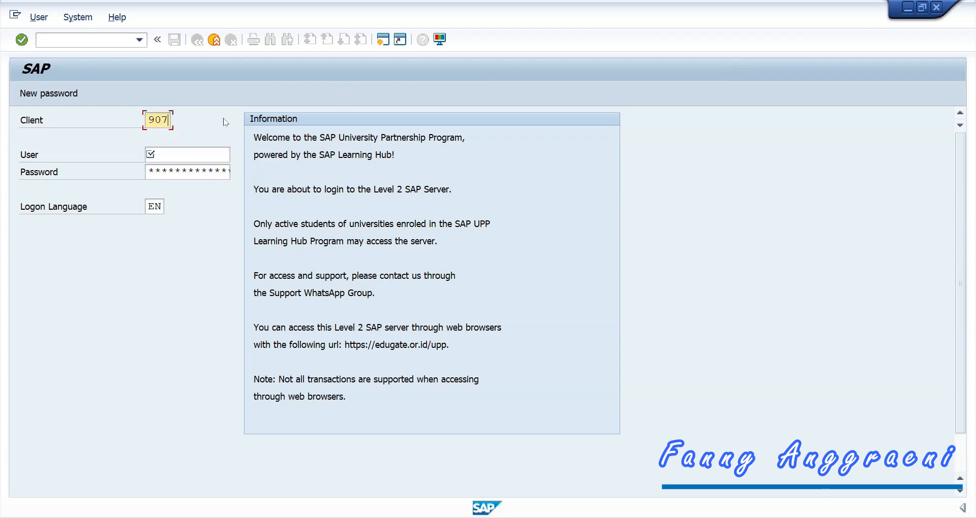
click(193, 152)
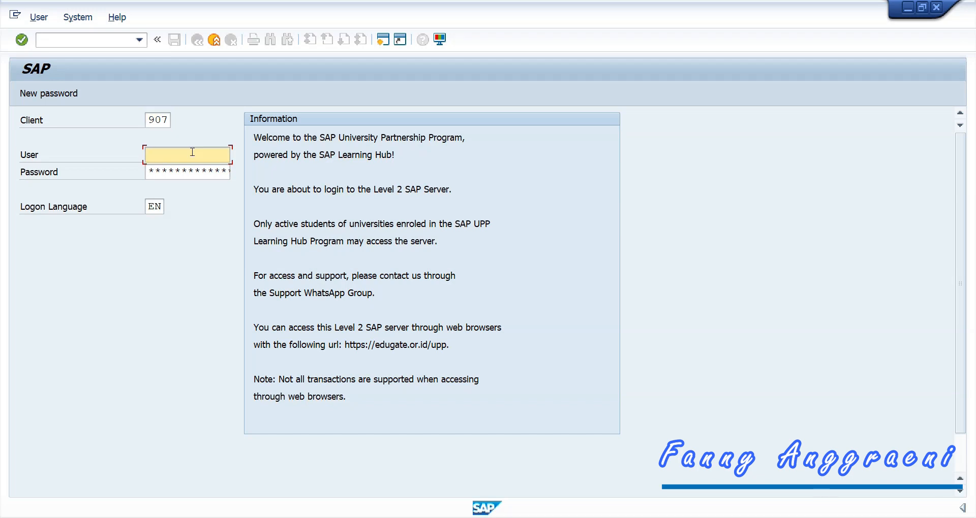
text(3)
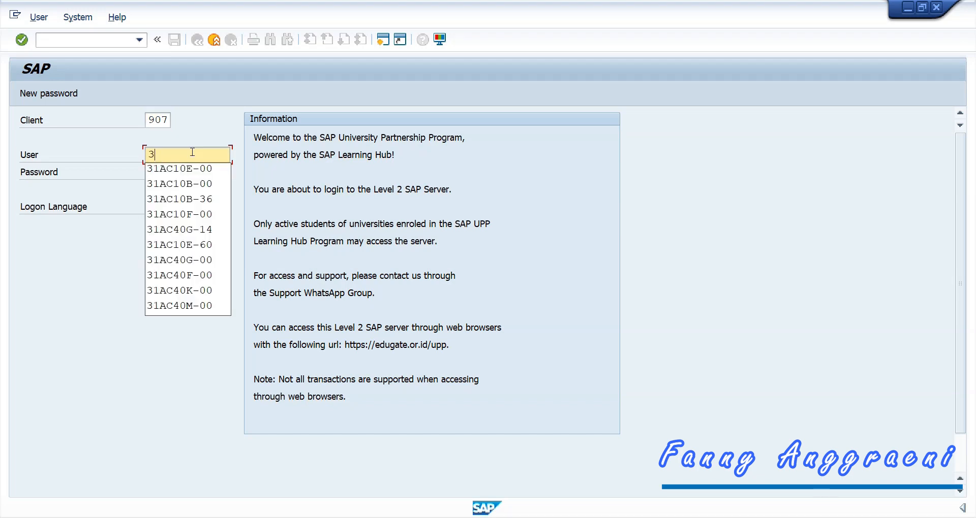
text(1AC10)
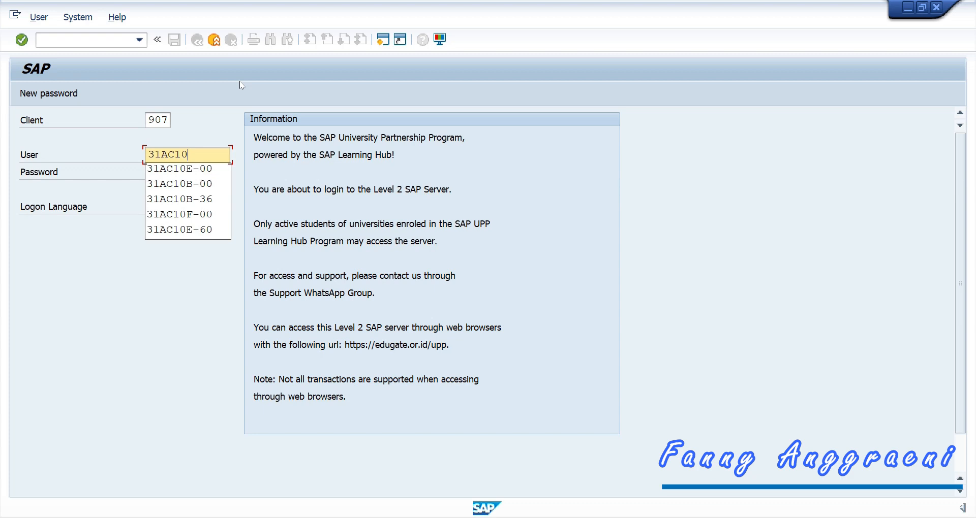
text(F)
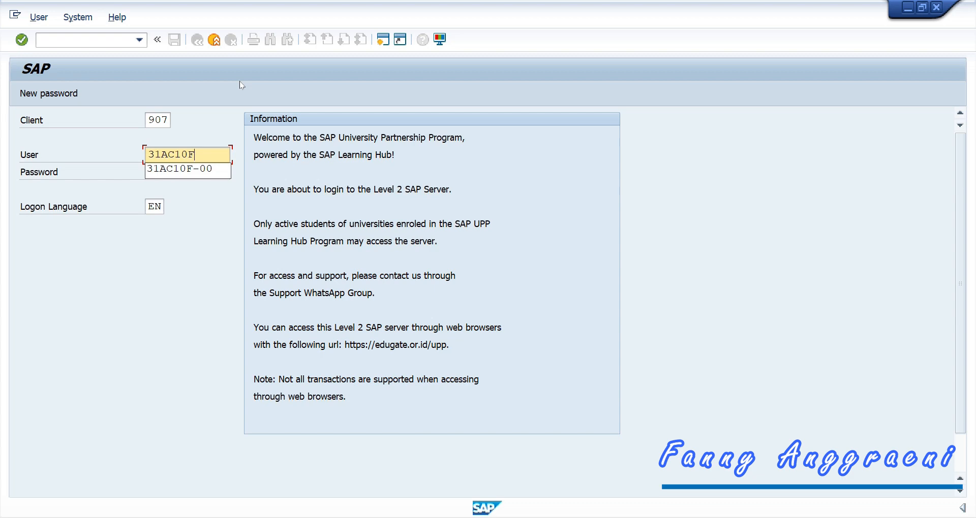
text(-00)
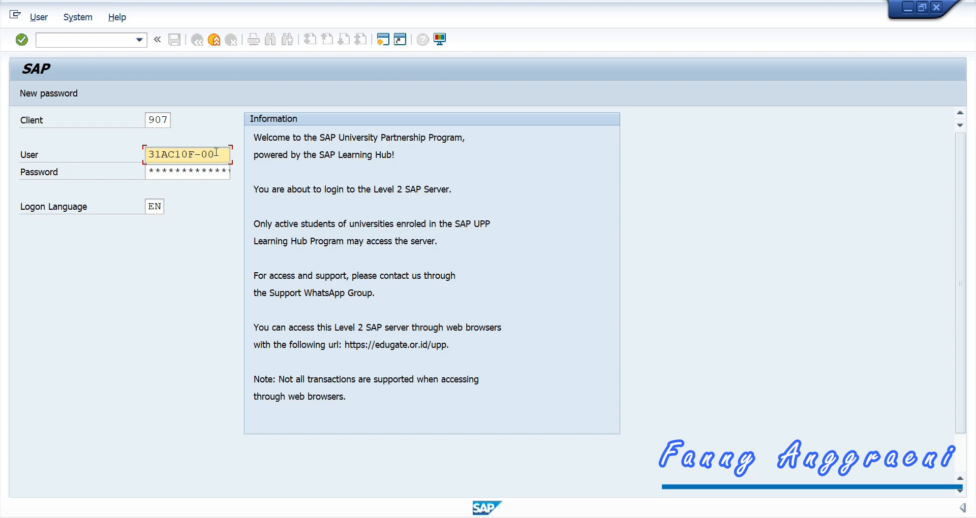
key(Tab)
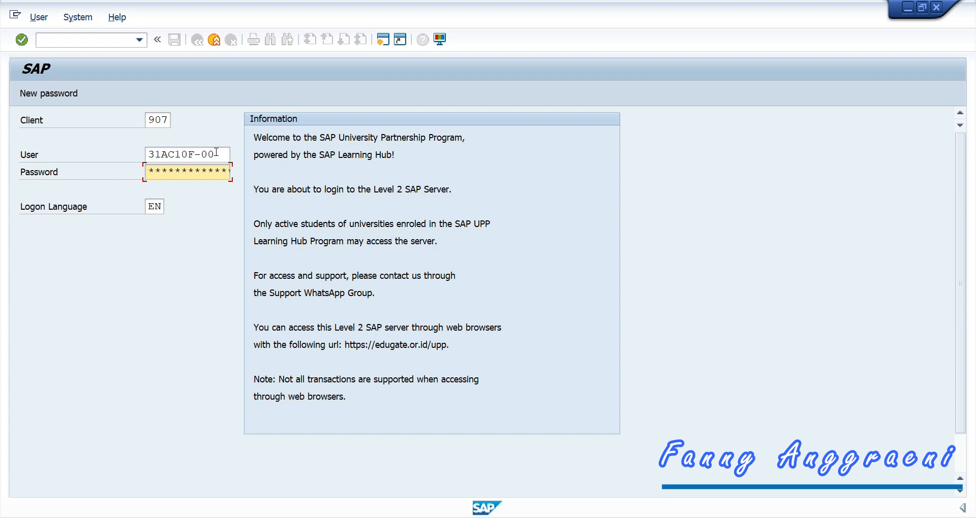
key(Return)
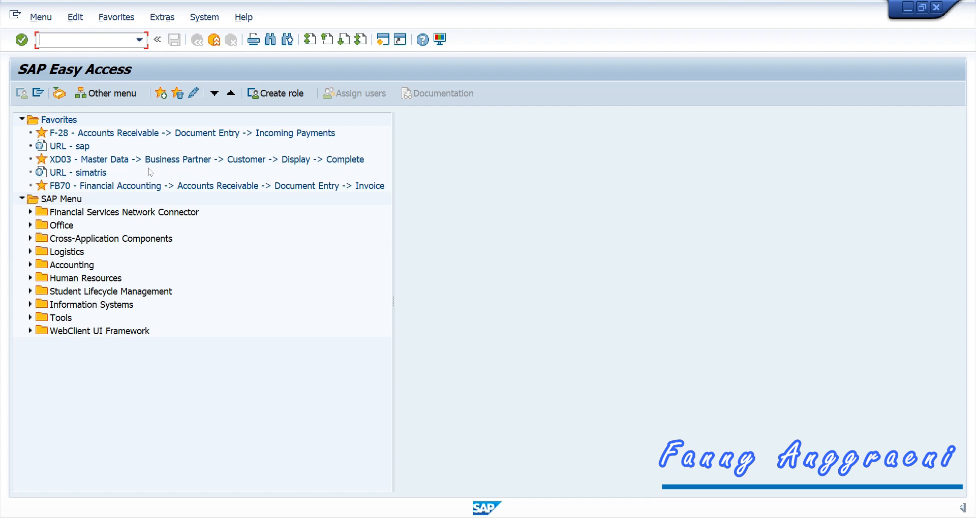
Step: Open FBD1 Recurring Entry Document via Accounts Payable > Document Entry > Reference Documents
click(30, 266)
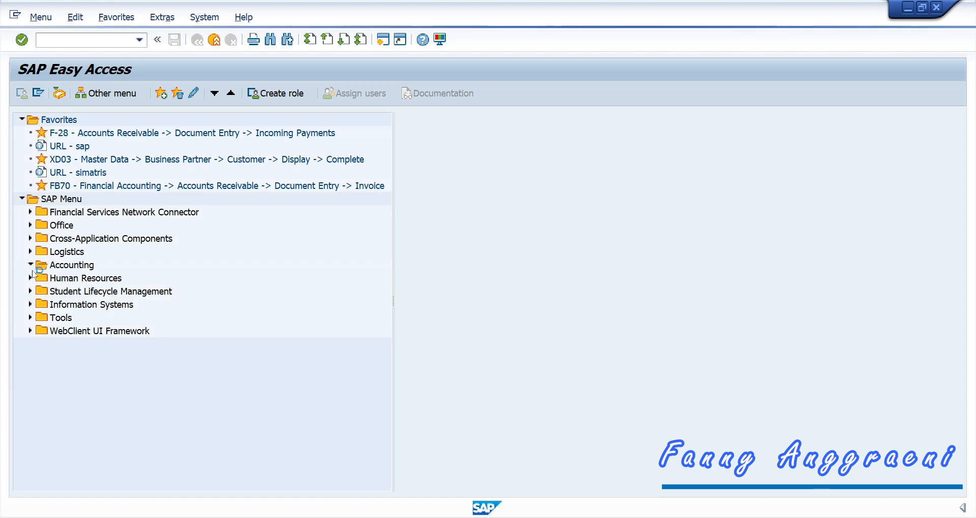
click(39, 279)
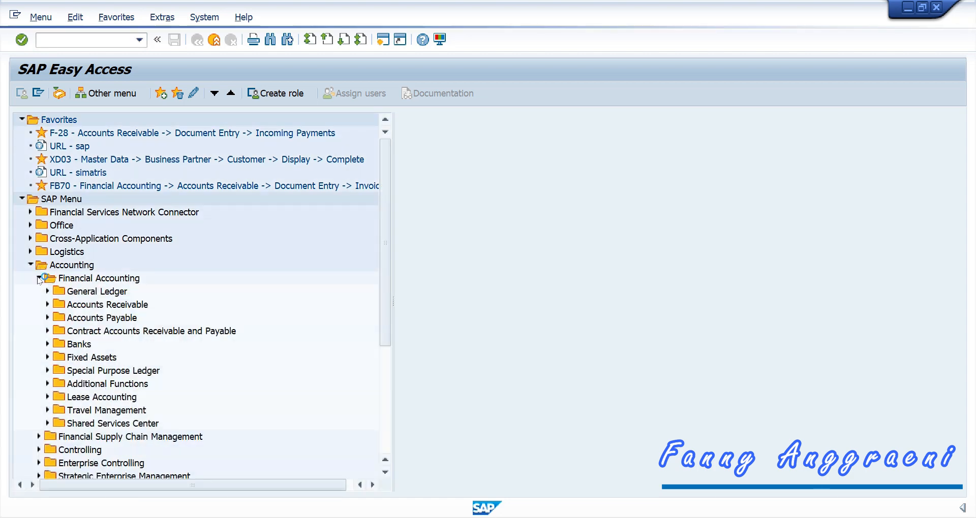
click(47, 318)
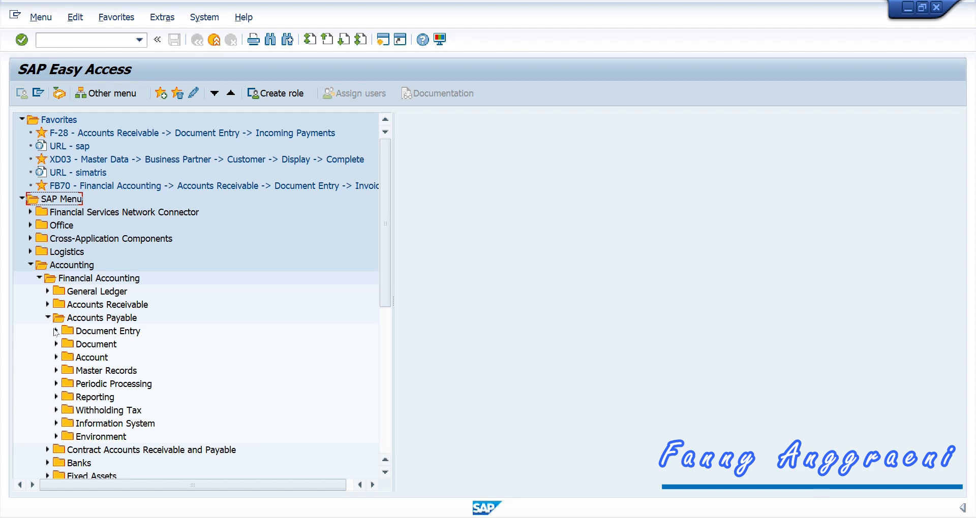
click(56, 331)
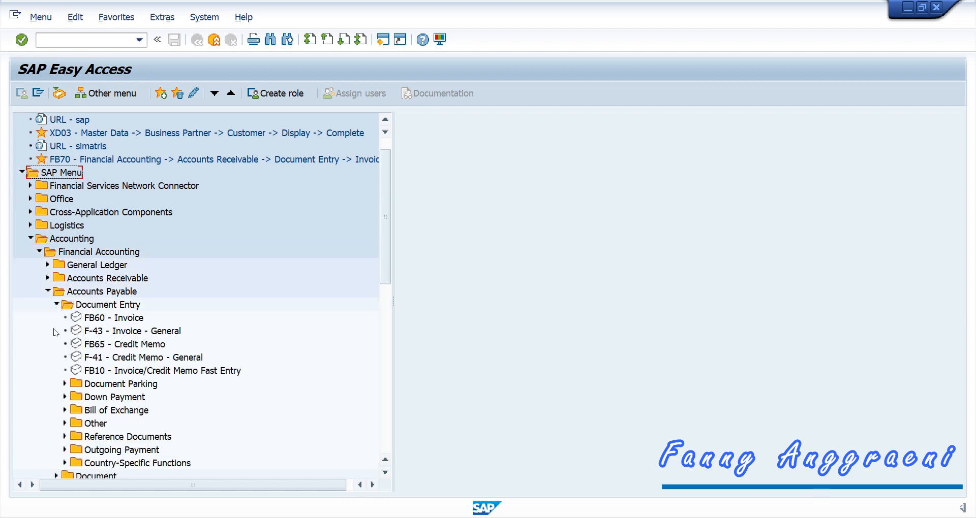
click(65, 437)
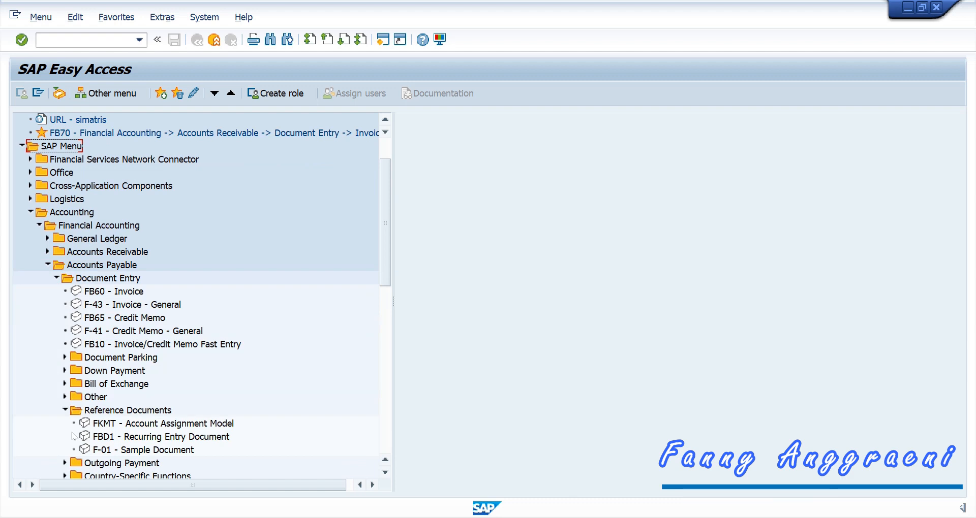
click(105, 441)
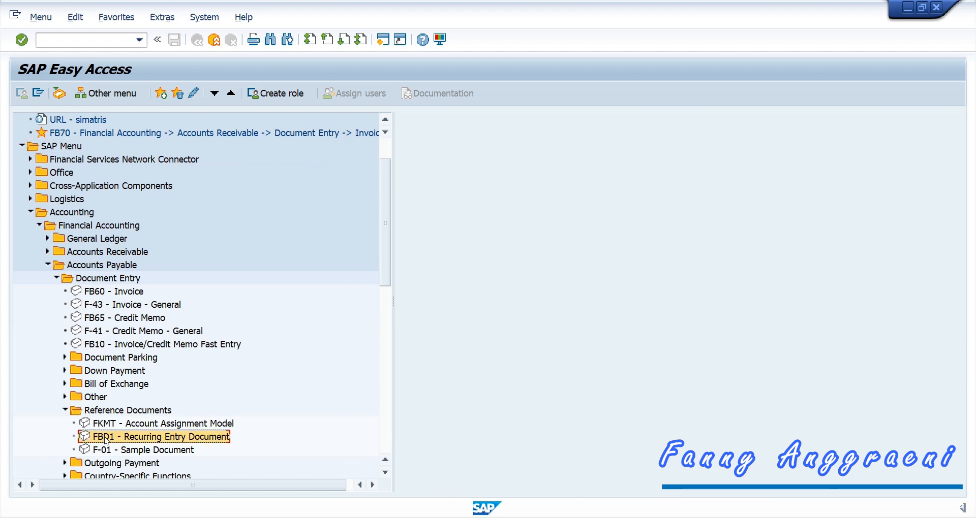
double_click(151, 438)
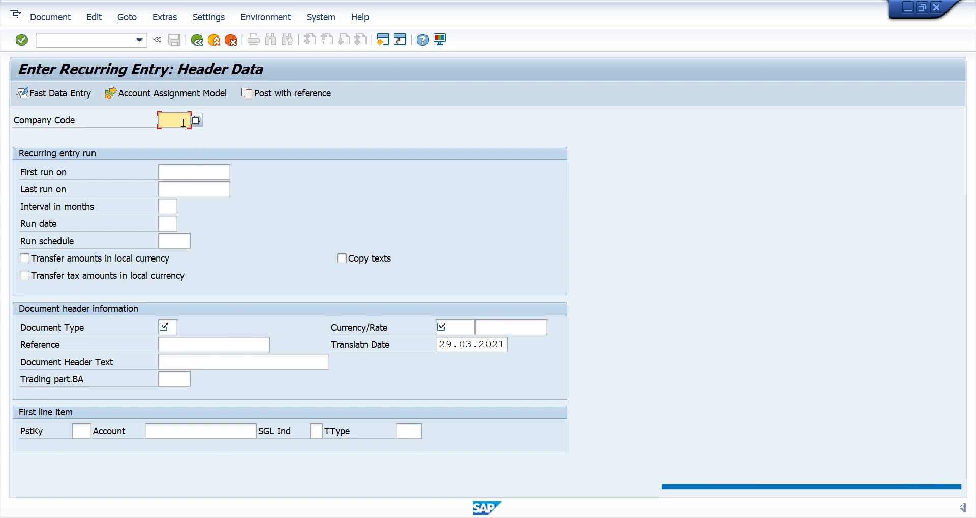
Step: Enter company code 1000, runs 01.05.2021 to 01.04.2022, interval 1 month, run date 1
text(1)
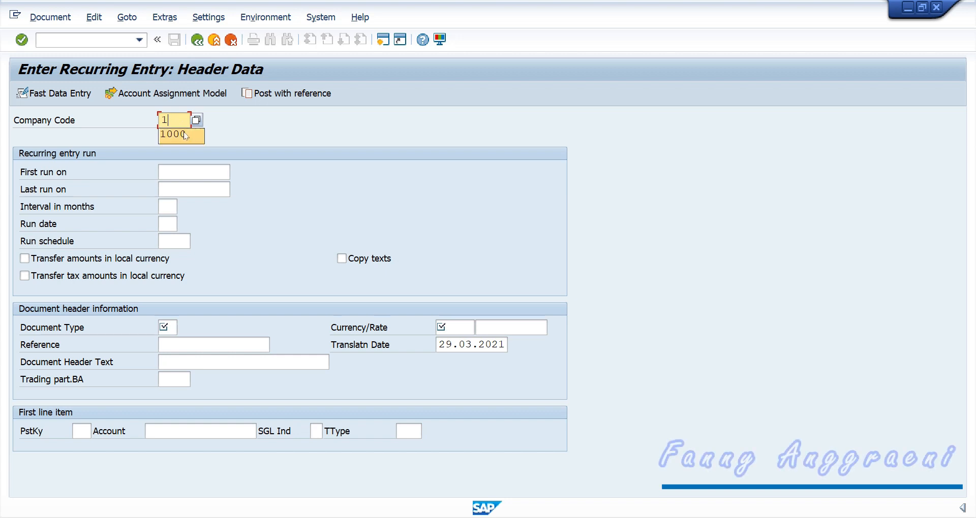
click(175, 134)
click(191, 174)
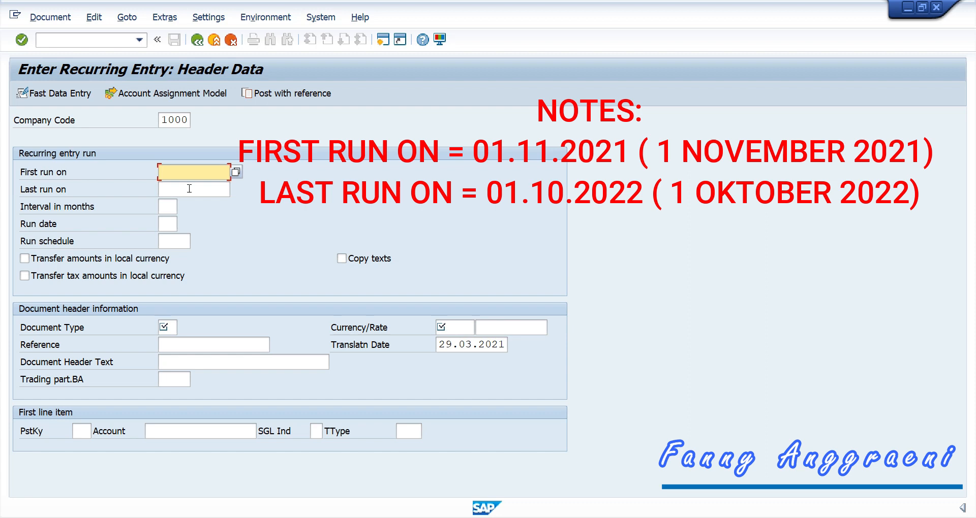
text(01.05.2021)
click(190, 189)
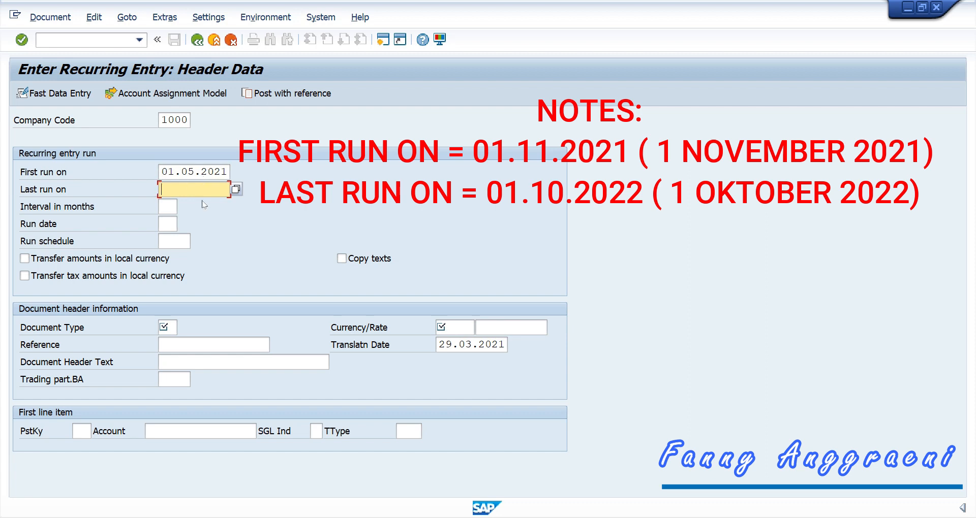
text(01.04.2022)
click(175, 205)
text(1)
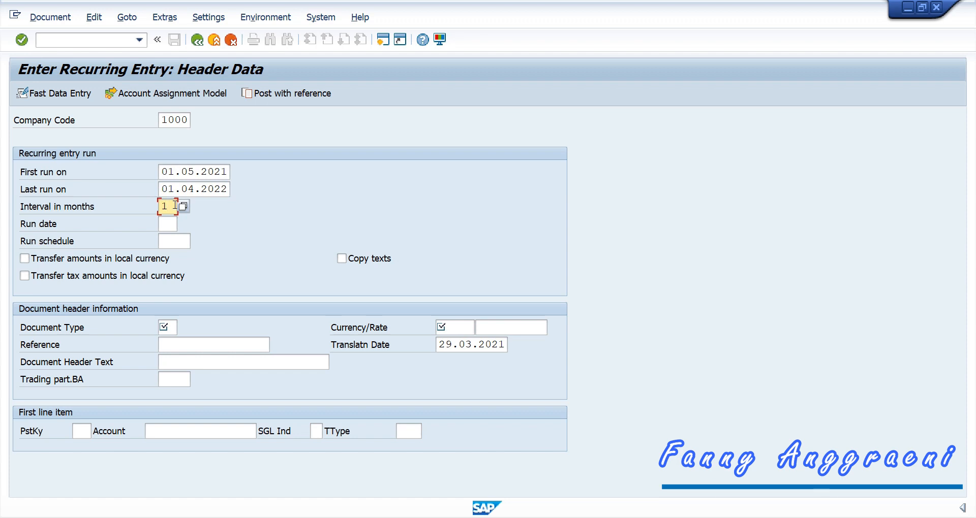
click(167, 222)
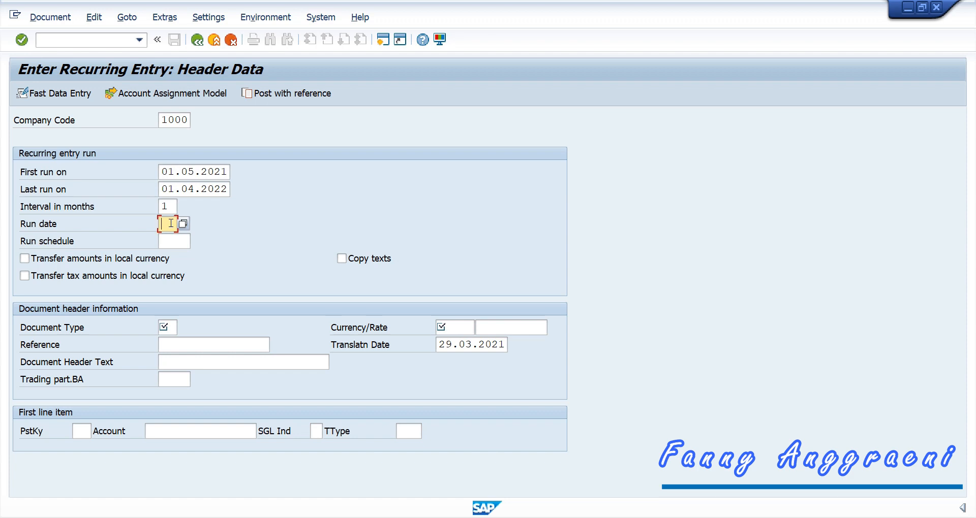
text(1)
click(173, 329)
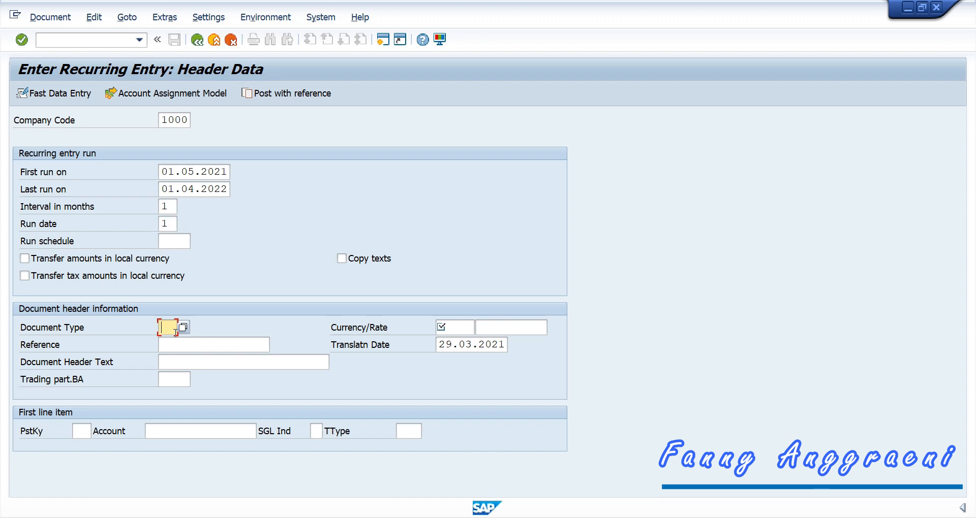
Step: Set document type KR, reference 'Contract 0815', business area BF00 and currency EUR
click(184, 328)
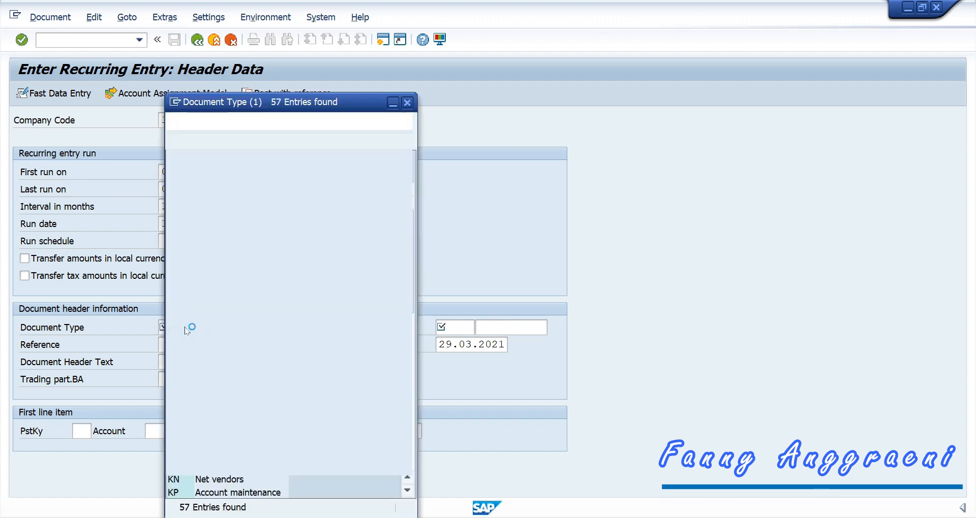
scroll(184, 415, down, 3)
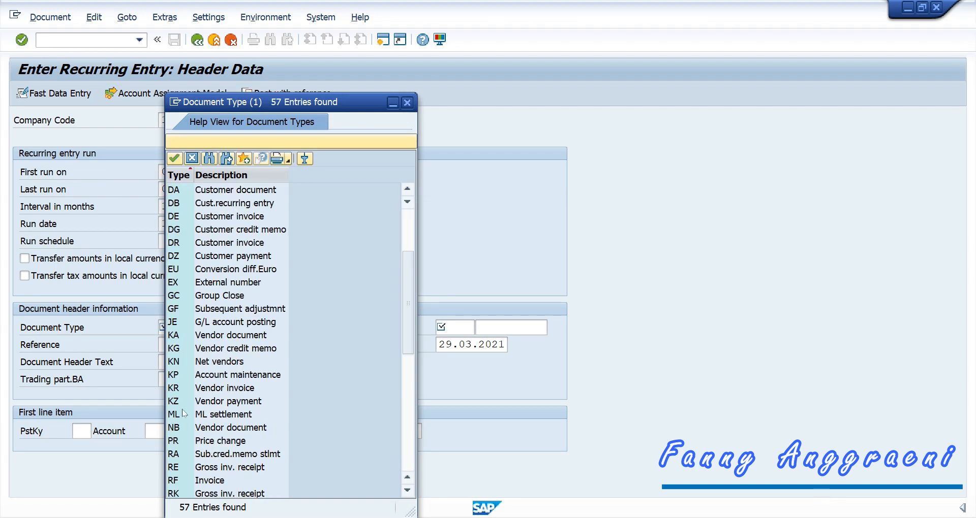
double_click(177, 389)
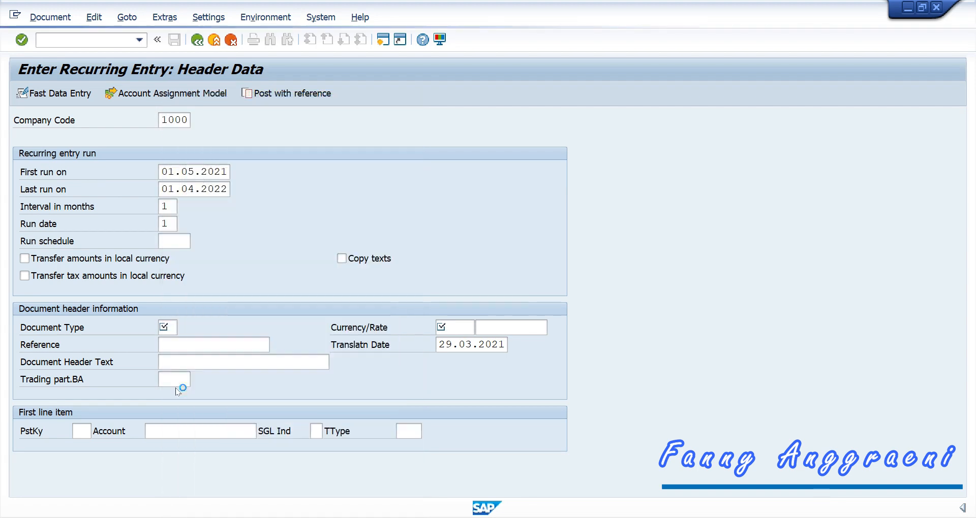
key(Tab)
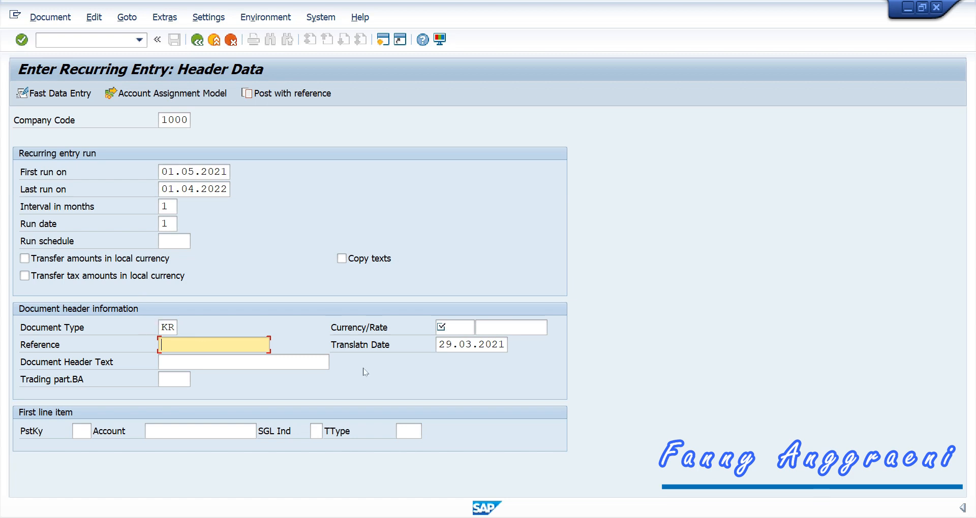
text(Contract 0815)
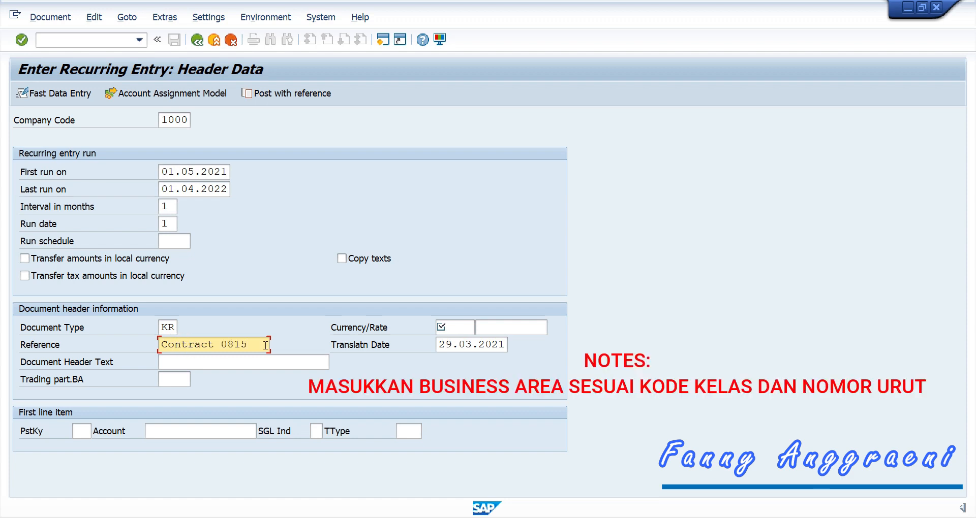
click(176, 380)
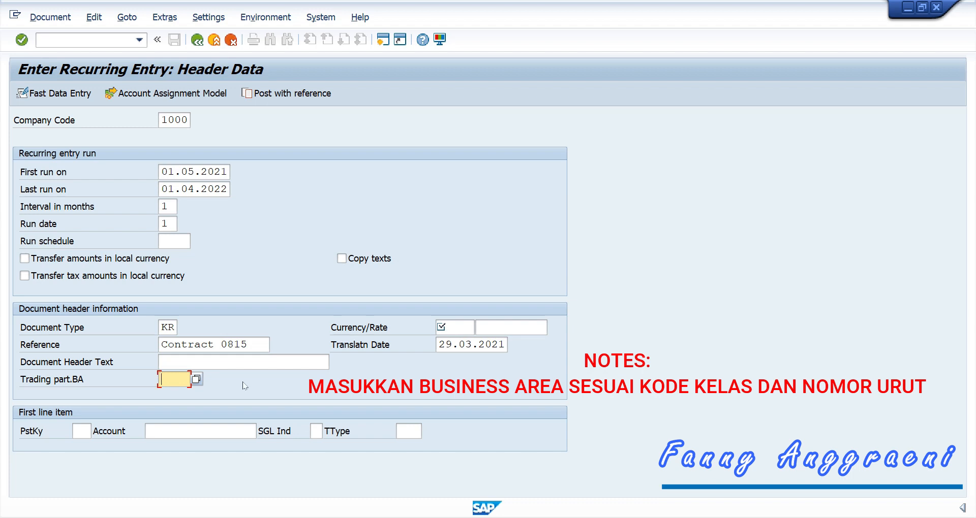
text(BF00)
click(459, 327)
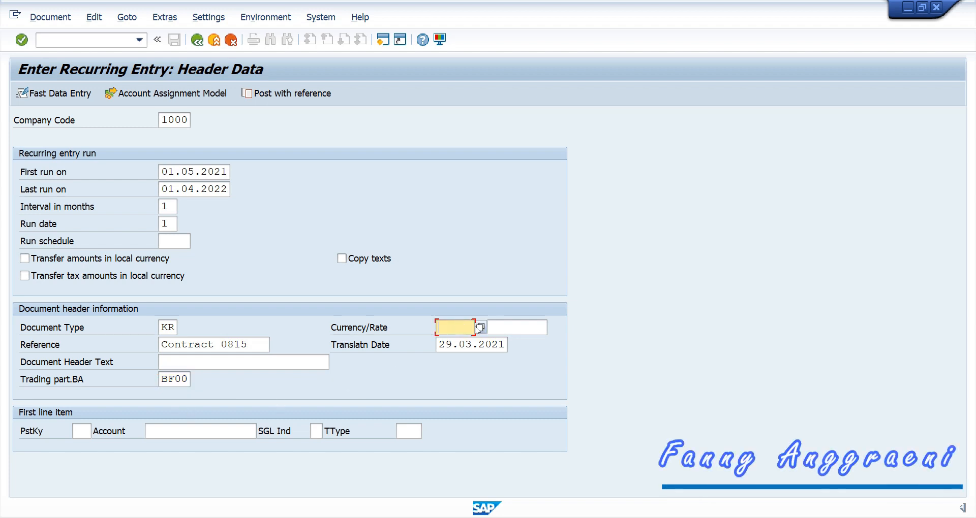
text(EUR)
Step: Start the first line with posting key 31 for vendor LANDLRDF00
click(76, 431)
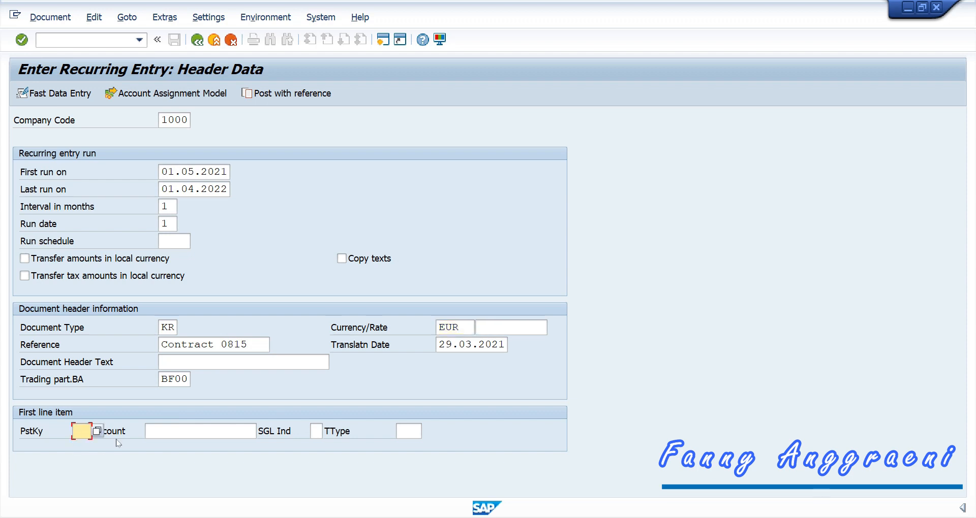
text(31)
key(Tab)
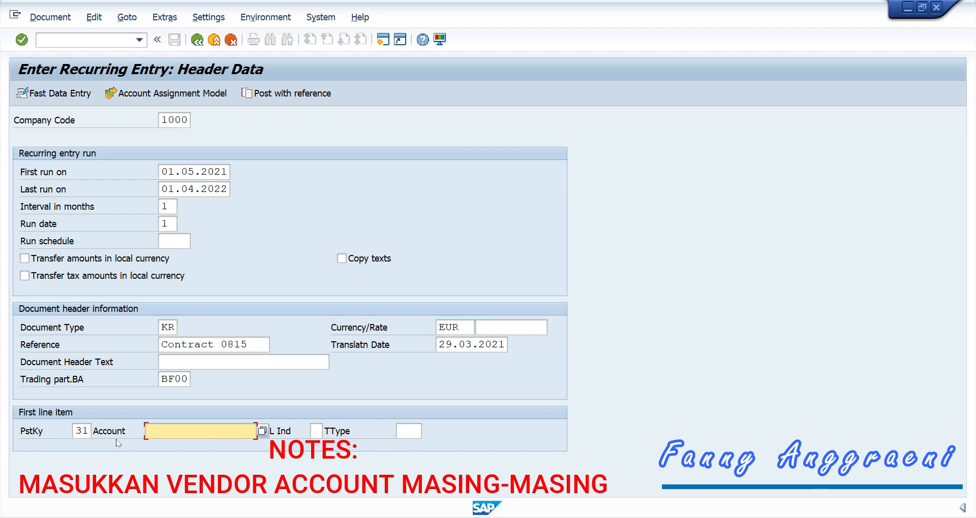
text(LANDLRDF00)
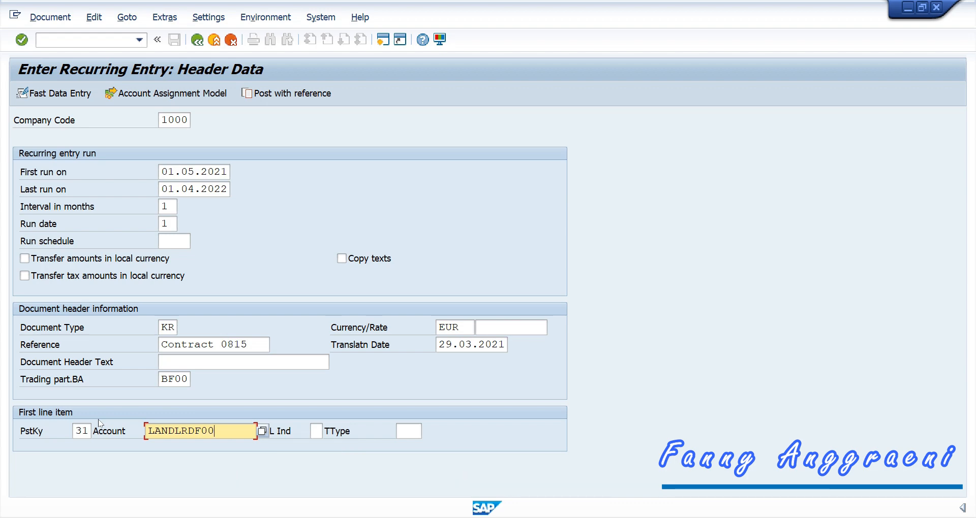
key(Return)
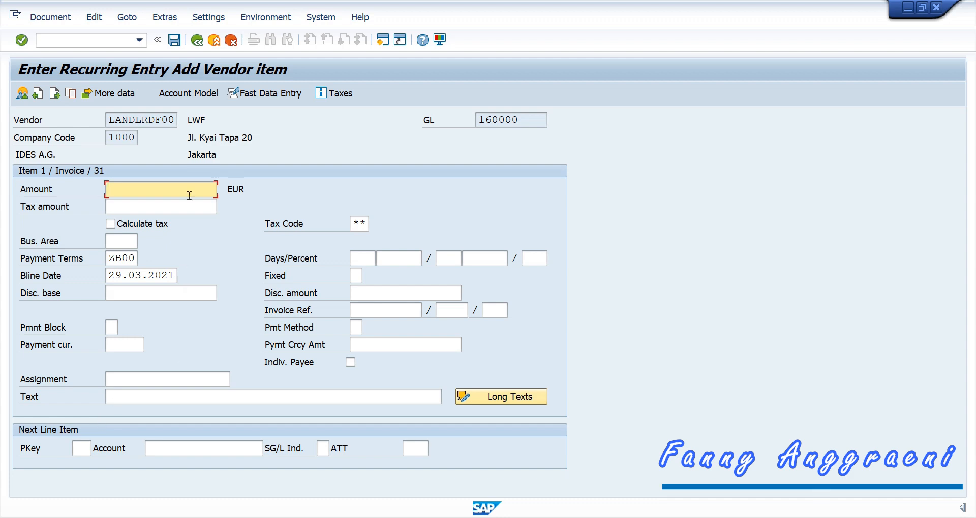
Step: Give the vendor item amount 2000 and text 'RENT'
text(2000)
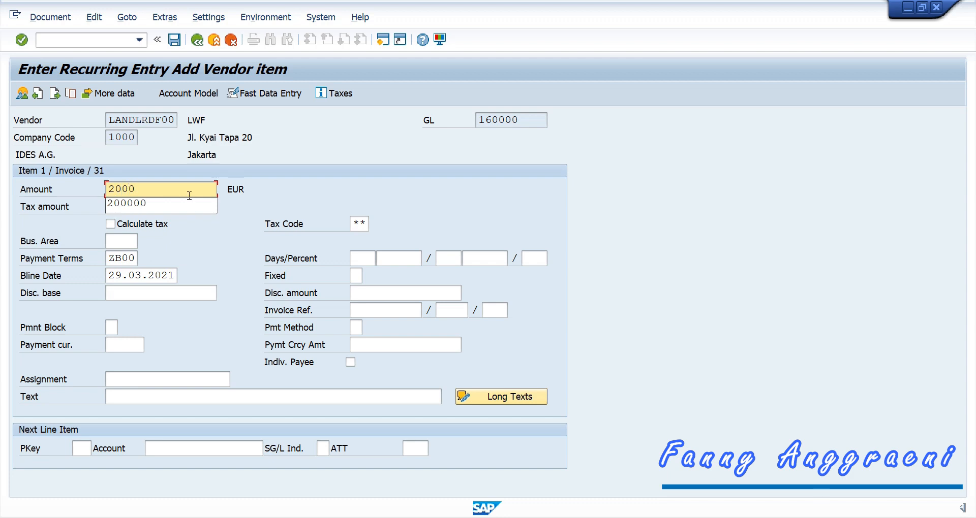
click(264, 199)
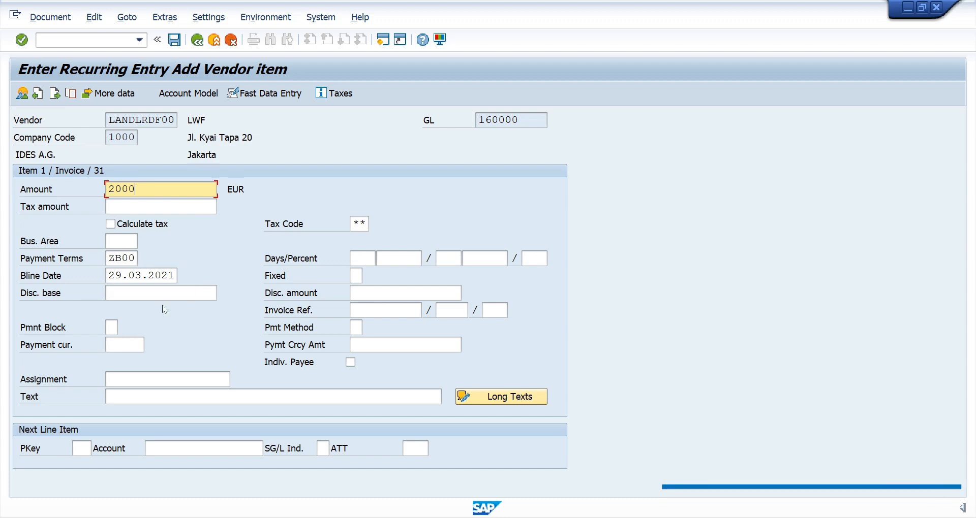
click(123, 398)
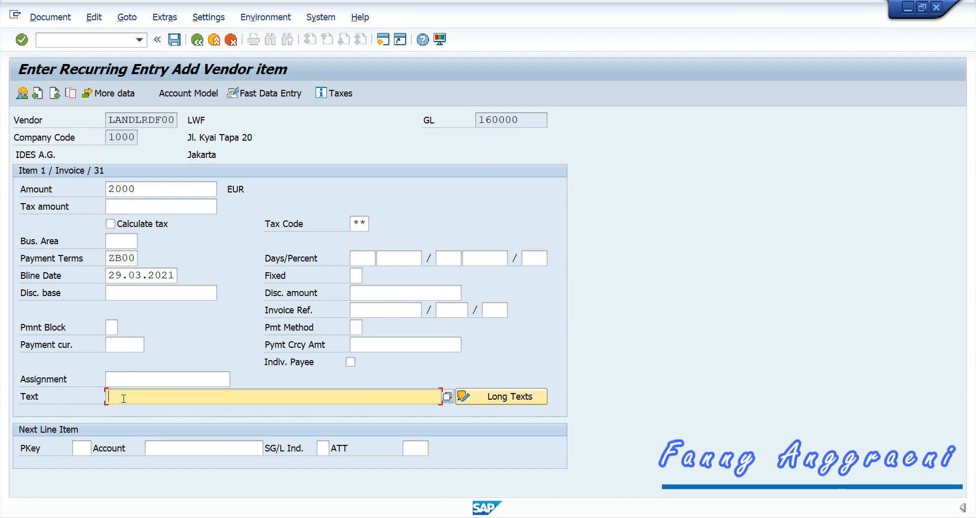
text(RENT)
click(155, 275)
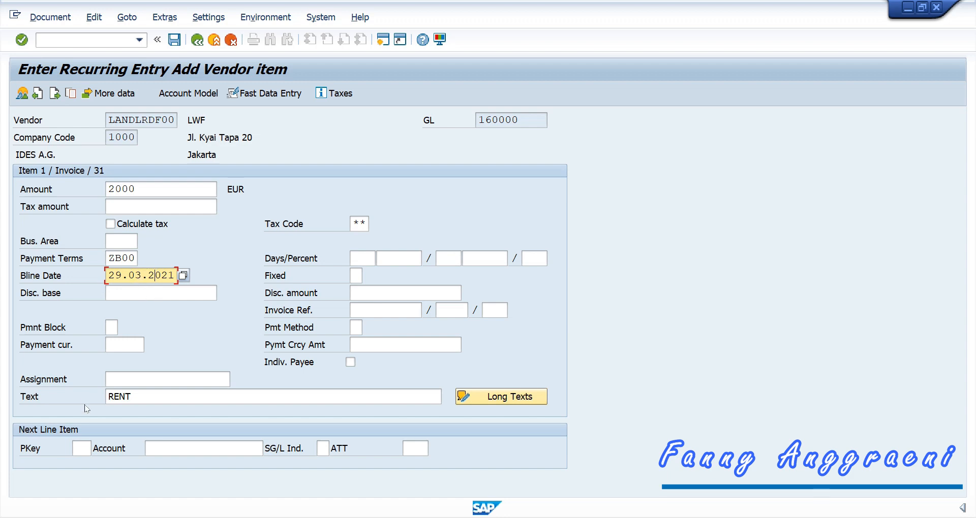
Step: Add the next line with posting key 40 and G/L account 470000
click(77, 447)
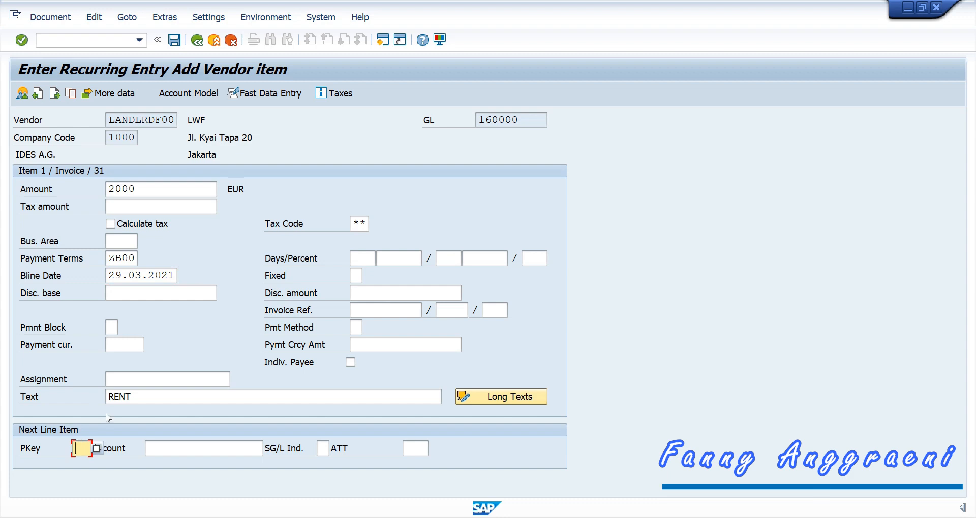
text(4)
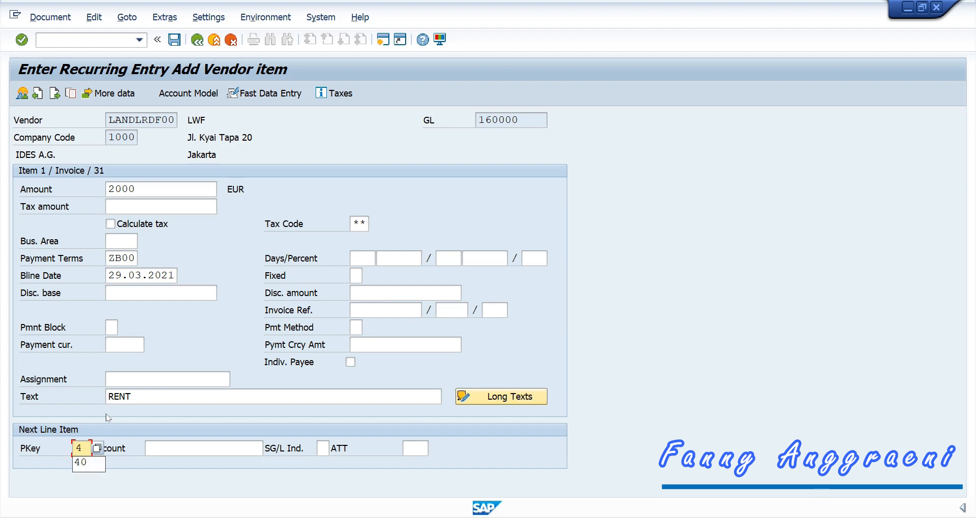
text(0)
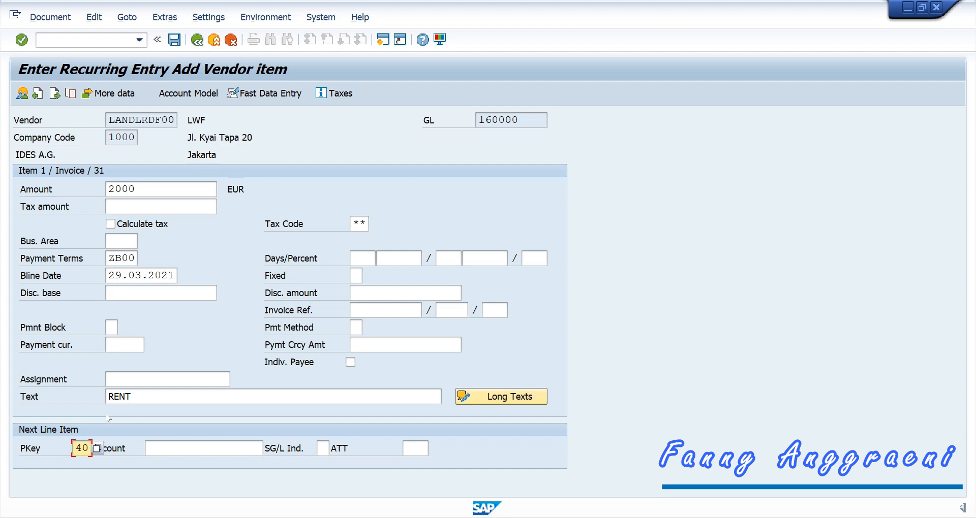
click(186, 450)
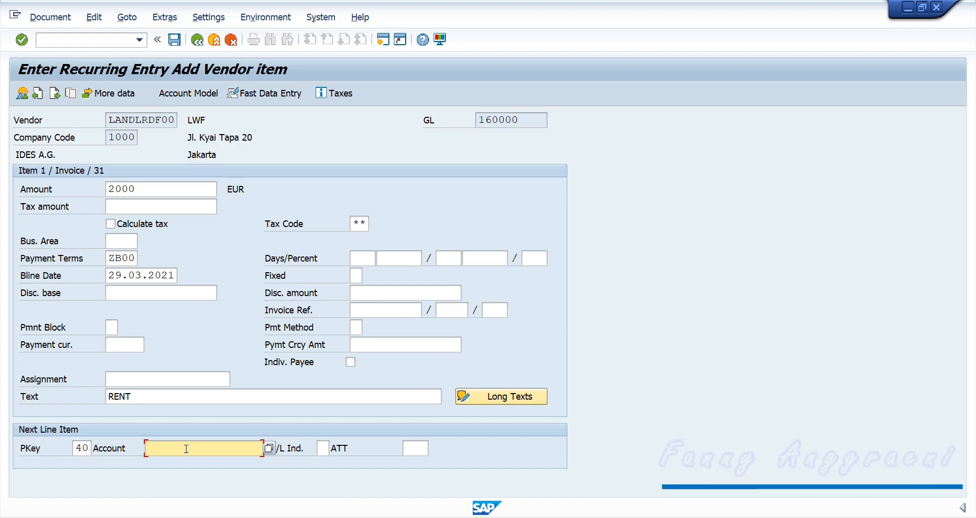
text(4)
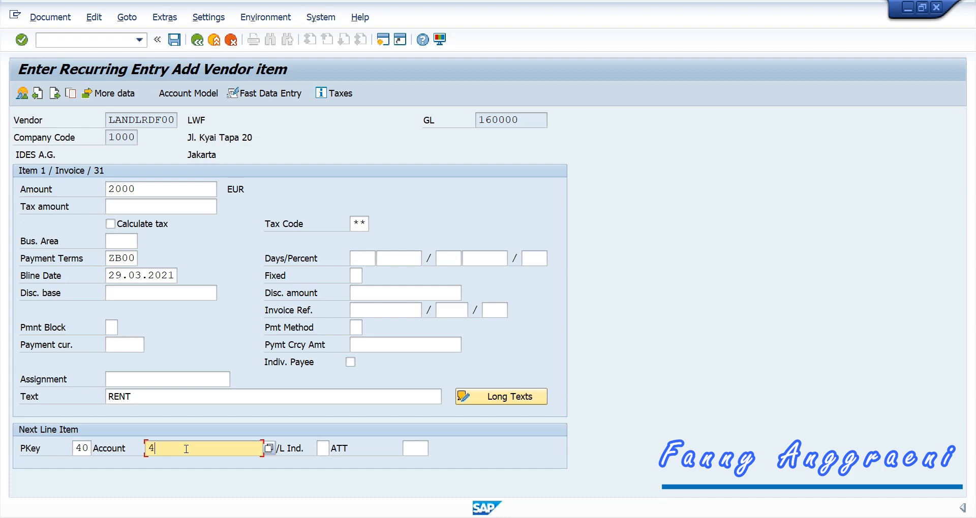
text(70000)
key(Return)
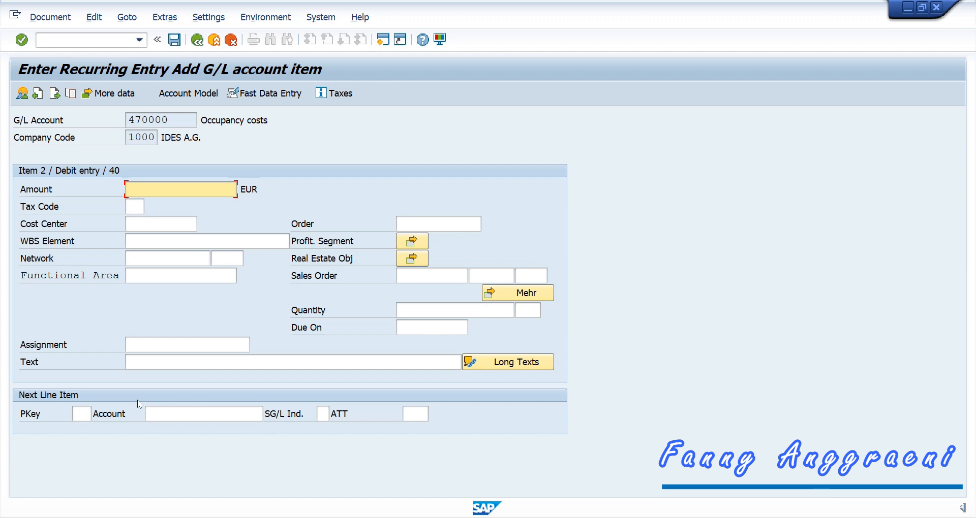
Step: Post 2000 to 470000 with tax code 0I and cost center CC-F00, then save
text(2000)
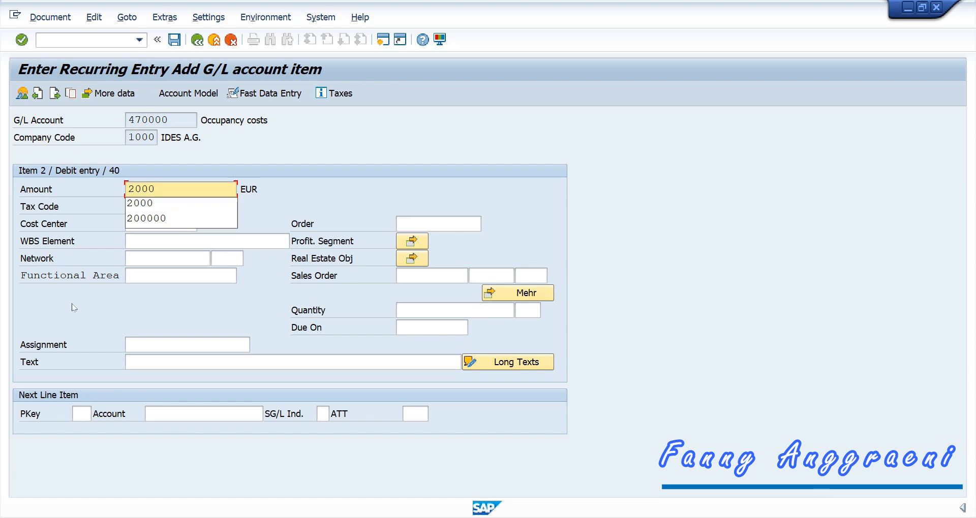
click(131, 204)
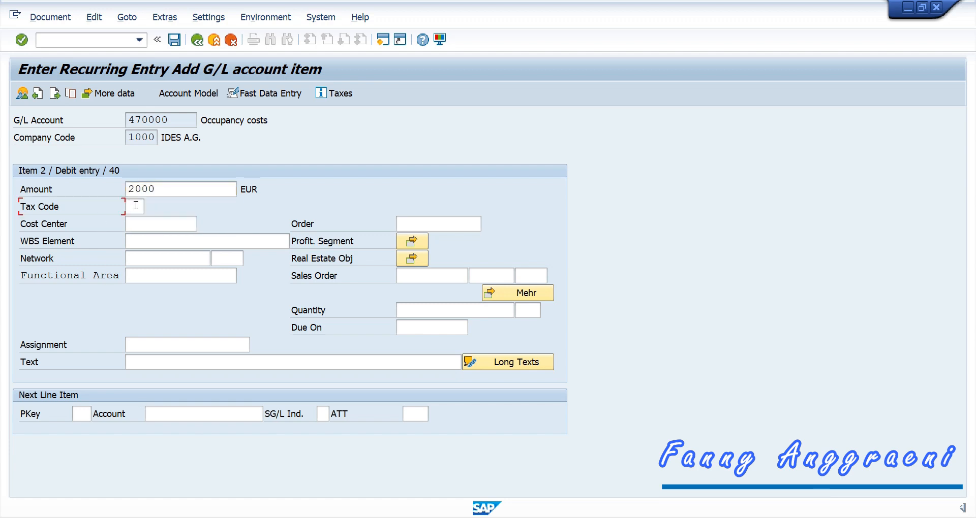
click(135, 205)
click(151, 206)
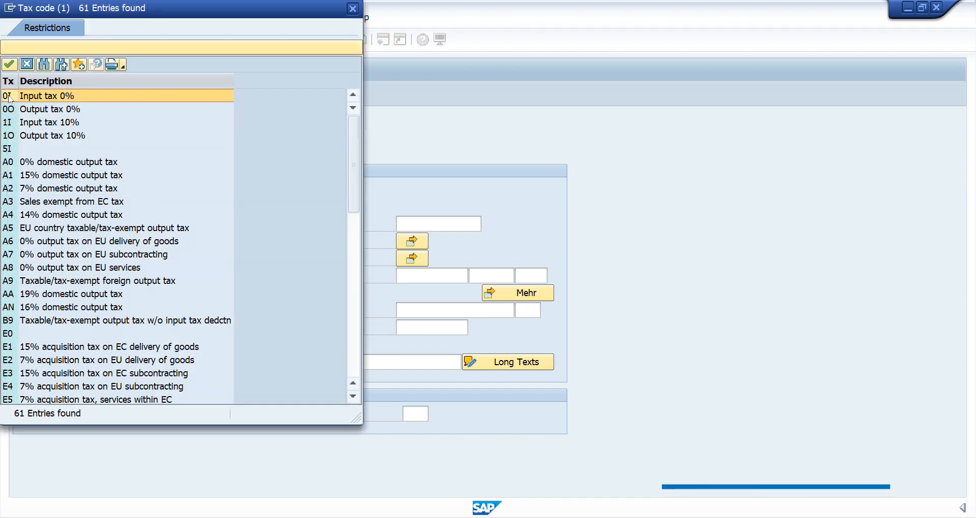
double_click(9, 96)
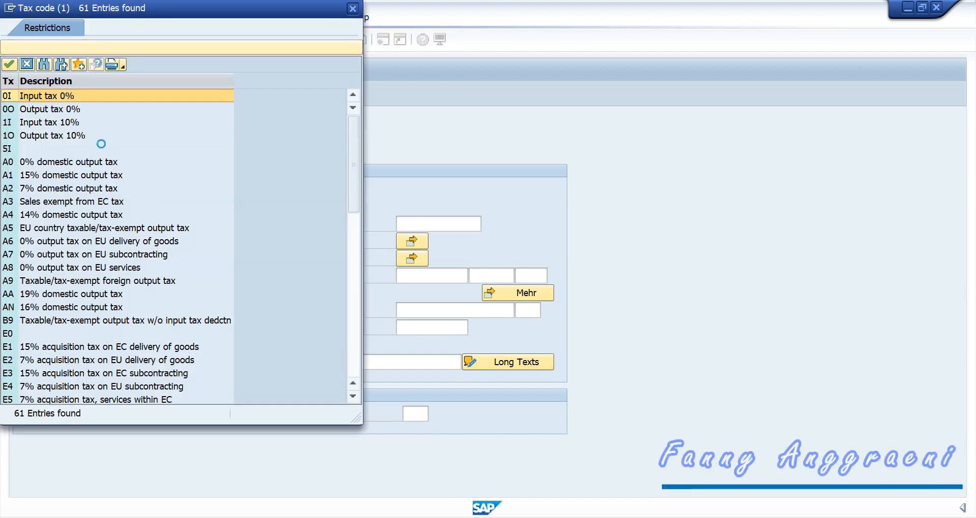
click(181, 226)
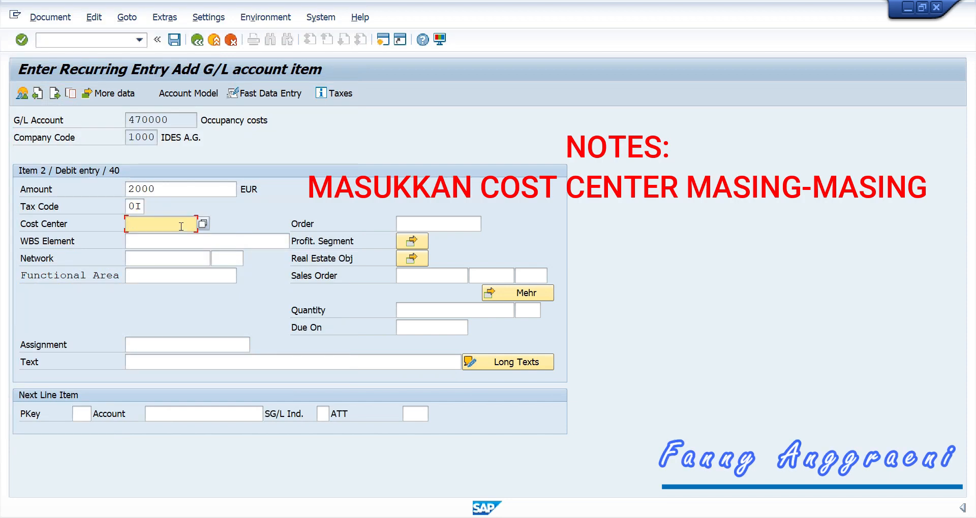
text(CC-F00)
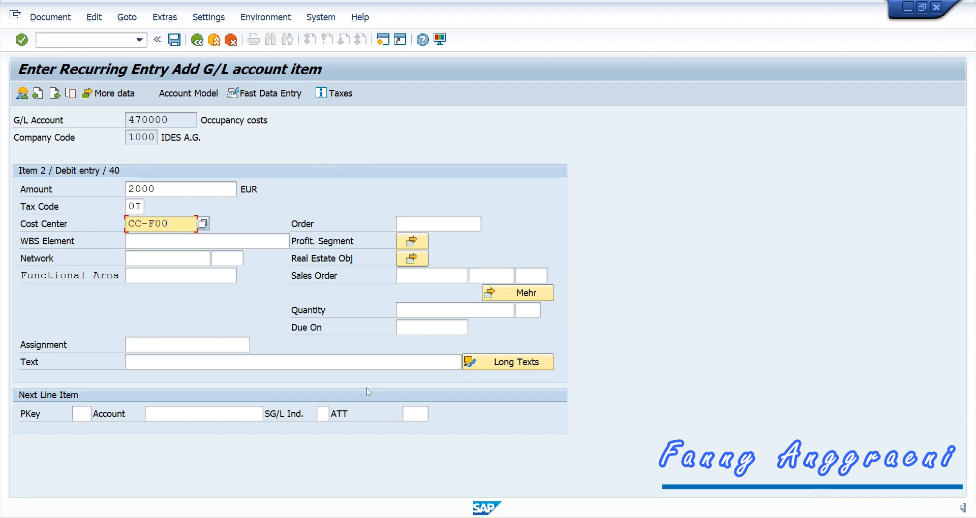
click(175, 41)
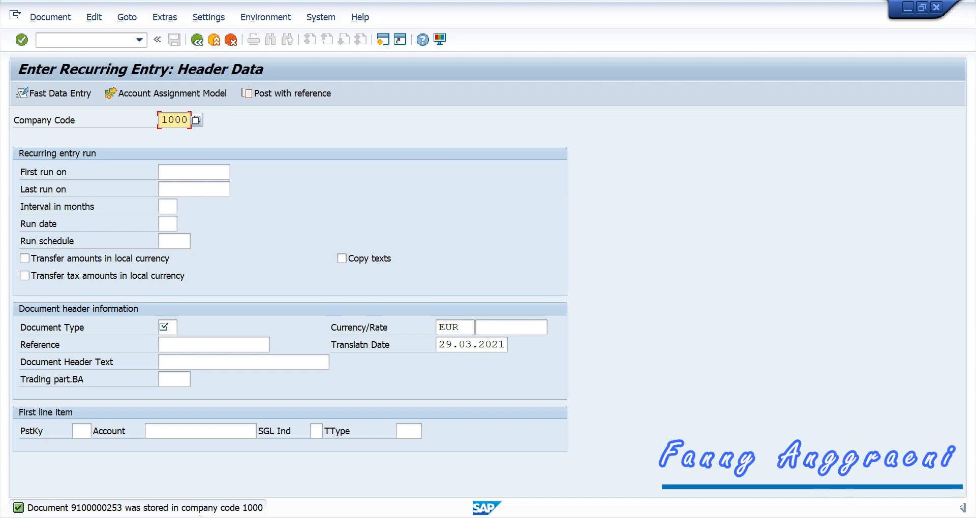
double_click(198, 514)
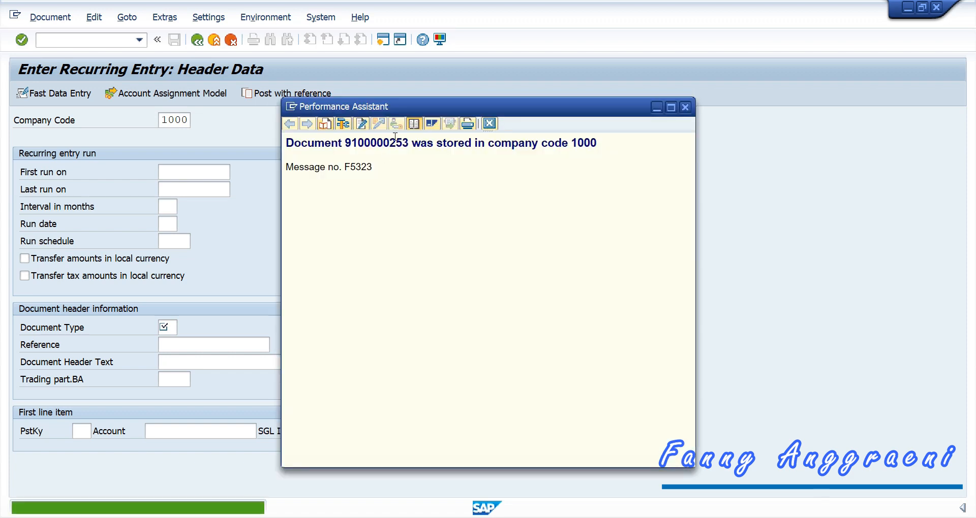
drag(409, 143, 346, 143)
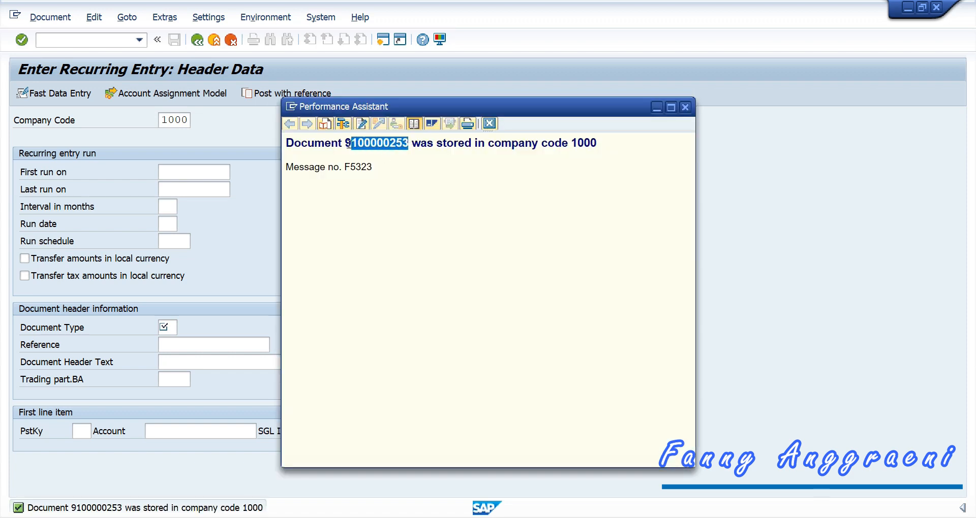
key(ctrl+c)
key(alt+Tab)
key(ctrl+v)
key(alt+Tab)
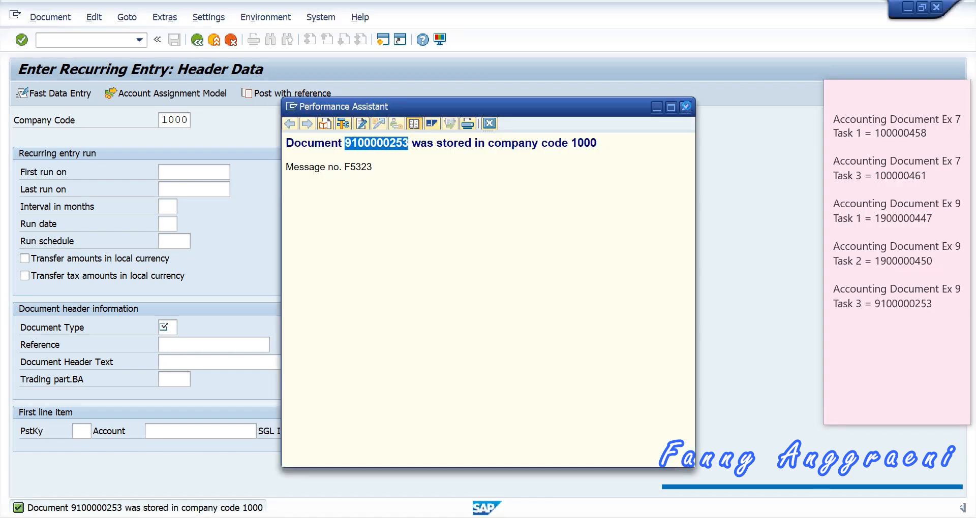
Step: Close the message details and return to the main menu with /n
click(686, 106)
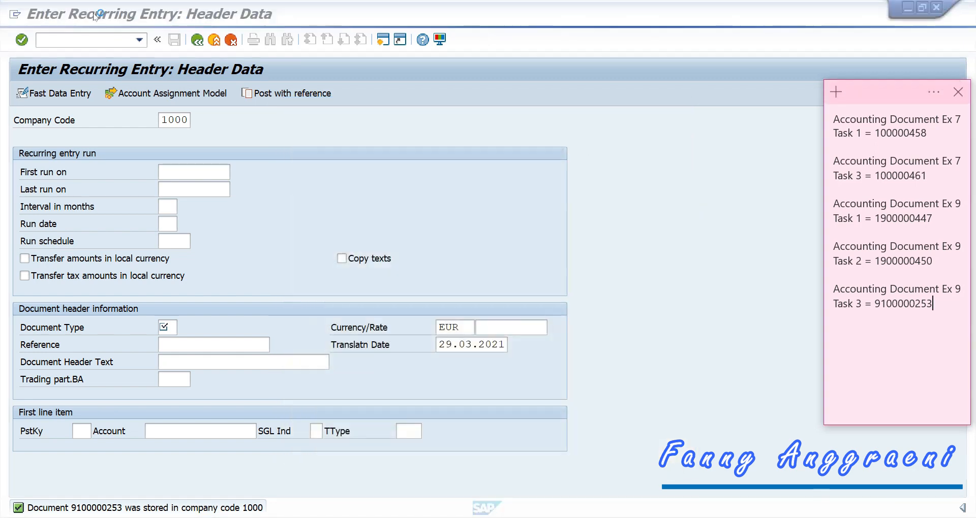
click(104, 40)
text(/n)
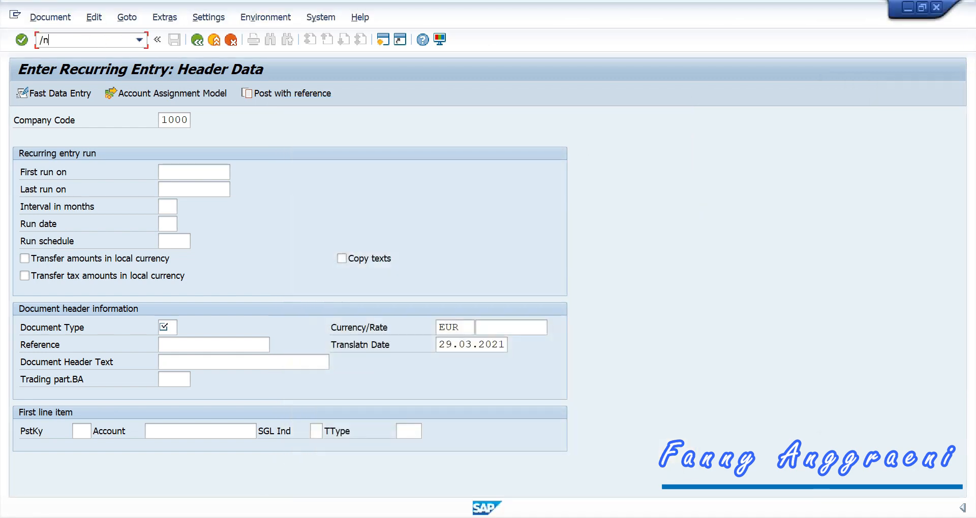
key(Return)
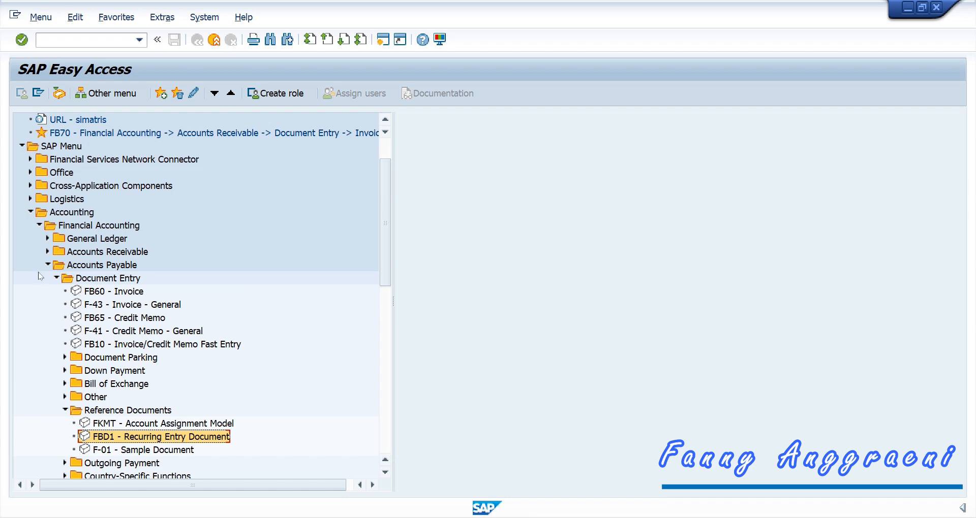
Step: Start F.14 Execute under Periodic Processing > Recurring Entries
click(56, 278)
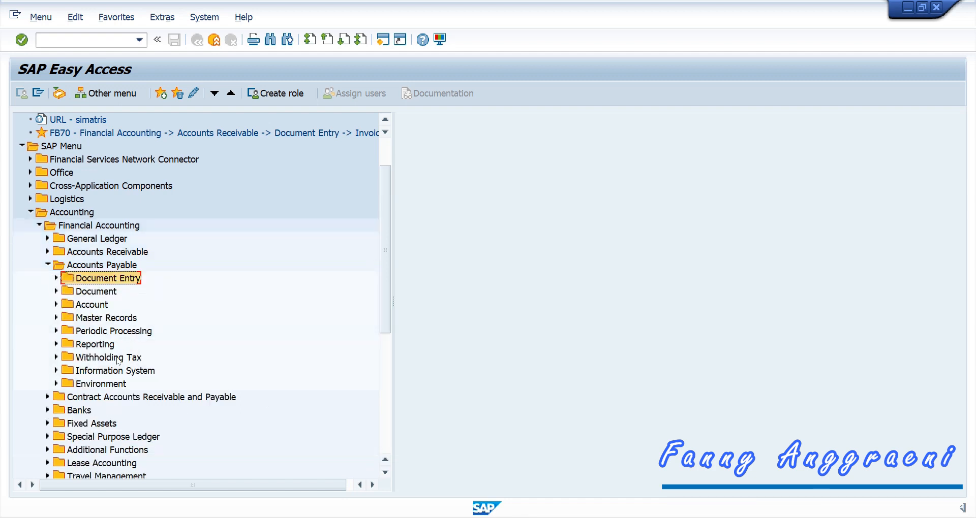
click(56, 331)
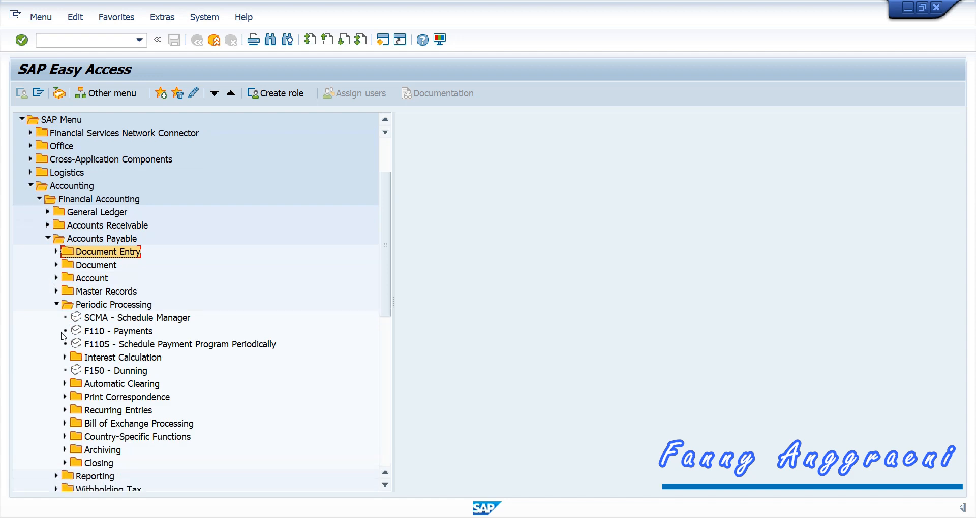
click(65, 410)
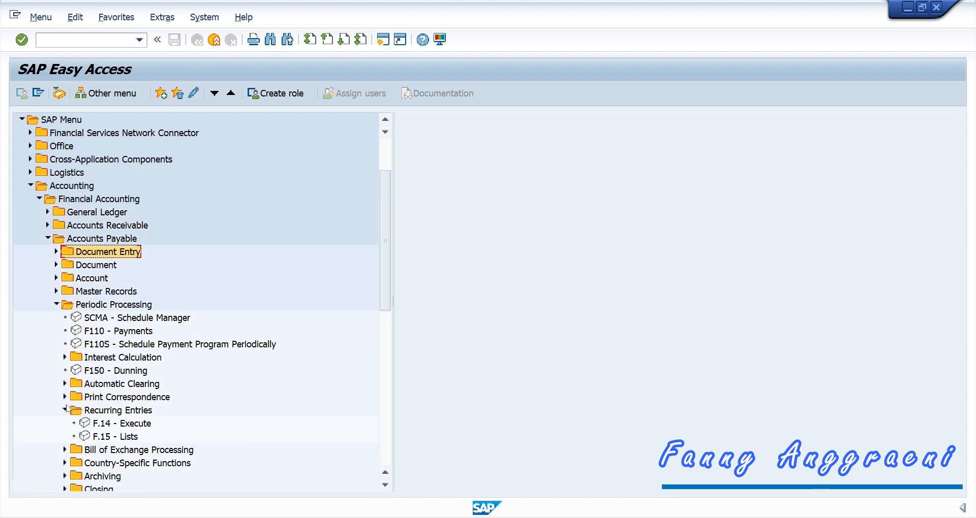
double_click(97, 428)
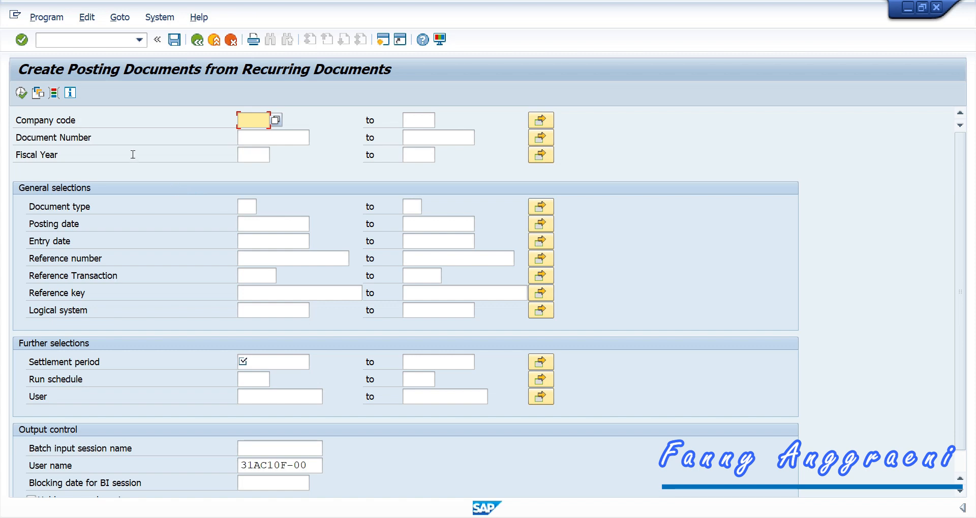
Step: Load the saved selection variant AC010
click(40, 94)
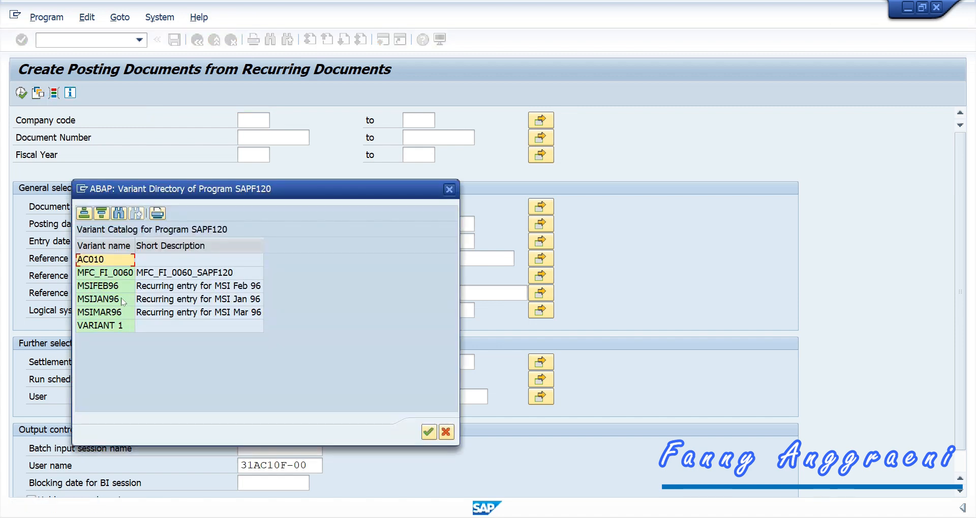
click(107, 261)
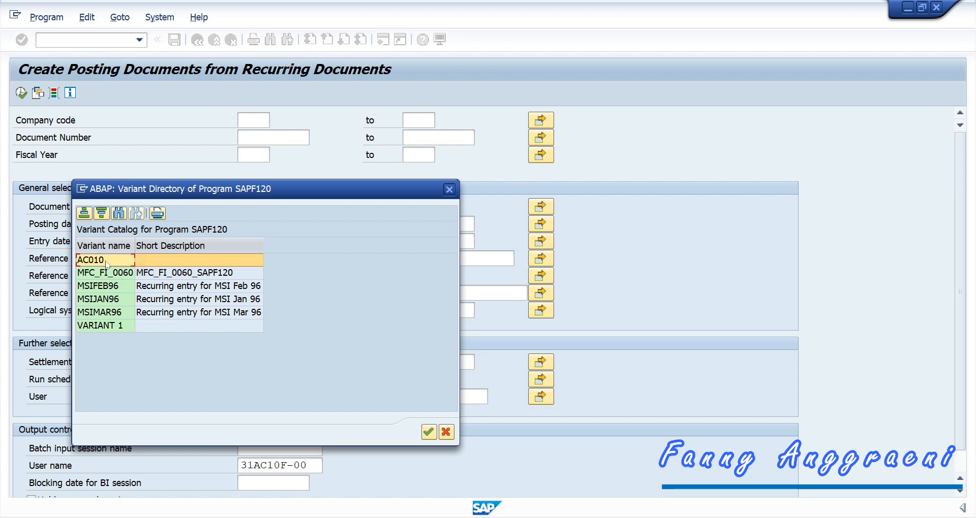
double_click(105, 259)
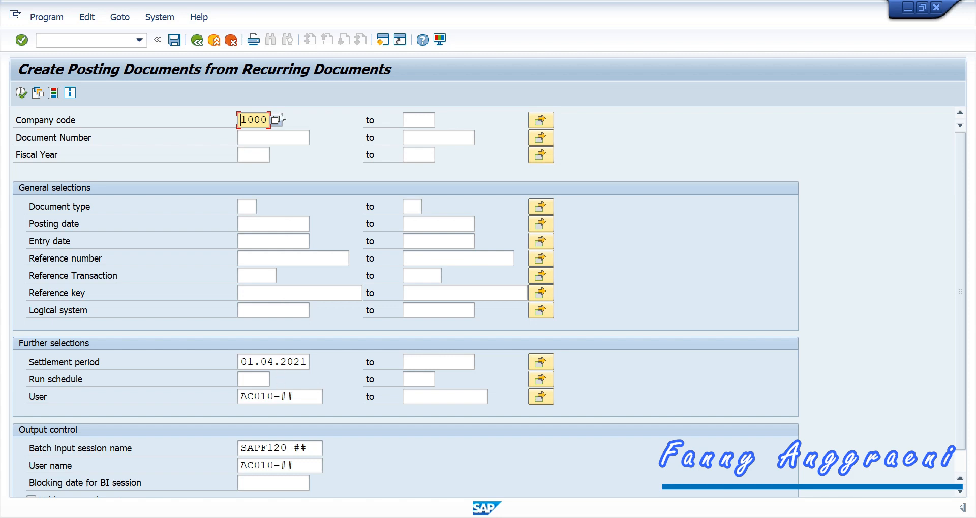
Step: Change the settlement period to 01.05.2021 and set User to your own login
click(273, 357)
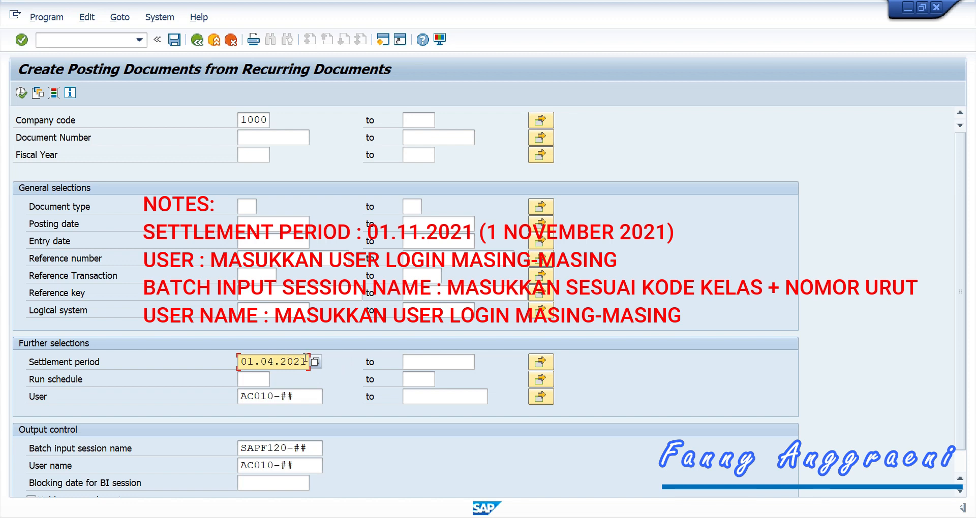
drag(306, 357, 269, 362)
text(5.2021)
click(315, 398)
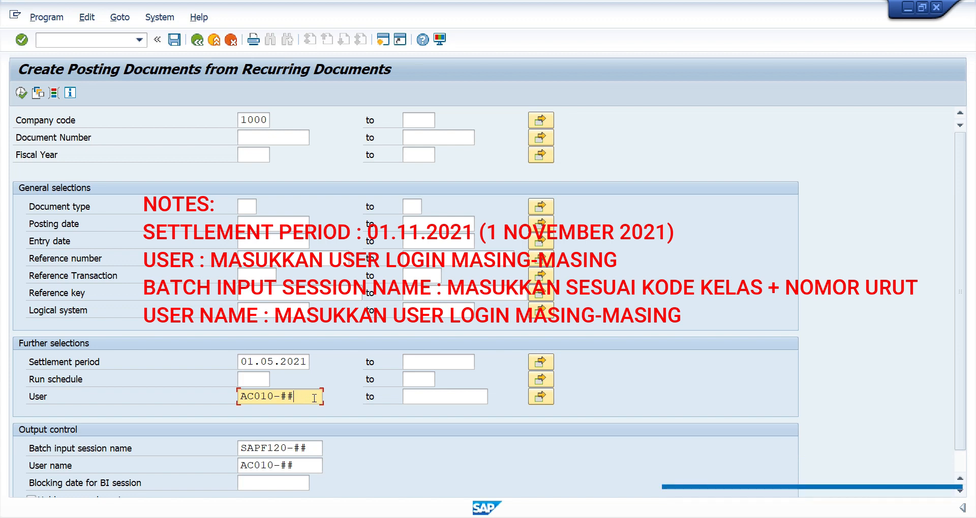
key(BackSpace)
key(BackSpace)
key(BackSpace)
key(BackSpace)
key(BackSpace)
key(BackSpace)
key(BackSpace)
key(BackSpace)
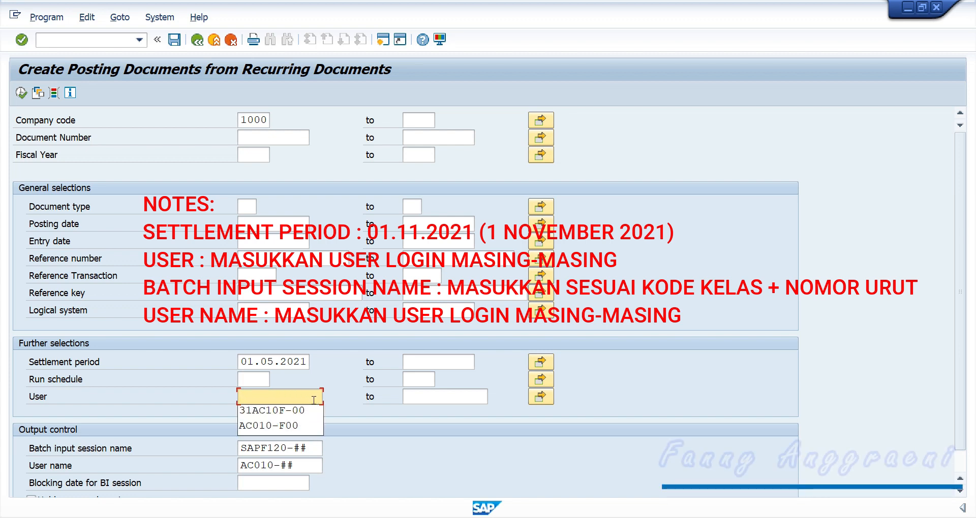
click(301, 418)
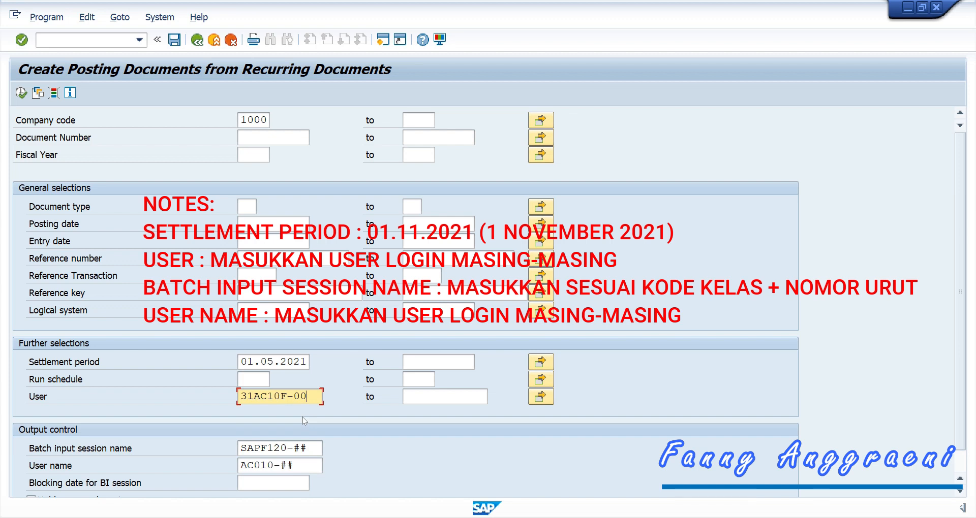
Step: Name the batch session SAPF120-F00, fill in your login as user name, and execute
click(314, 446)
key(BackSpace)
key(BackSpace)
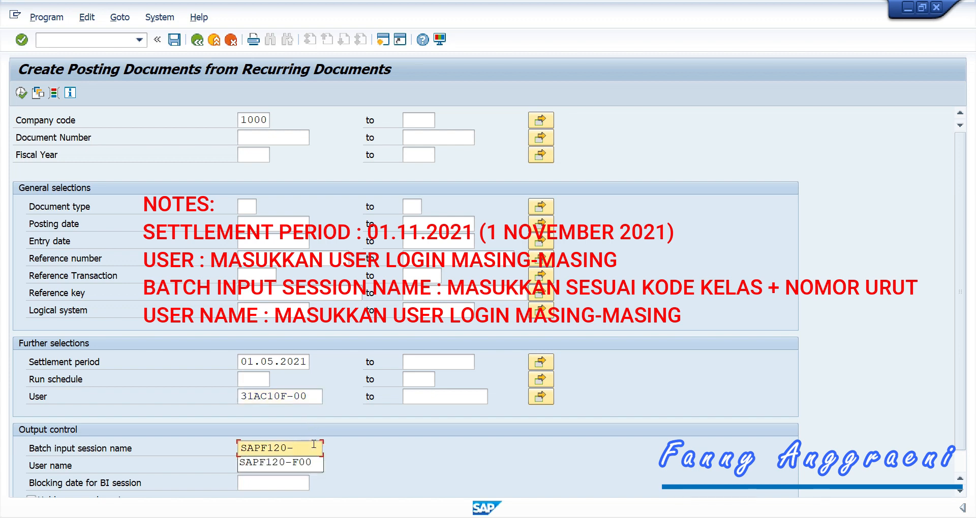
text(F00)
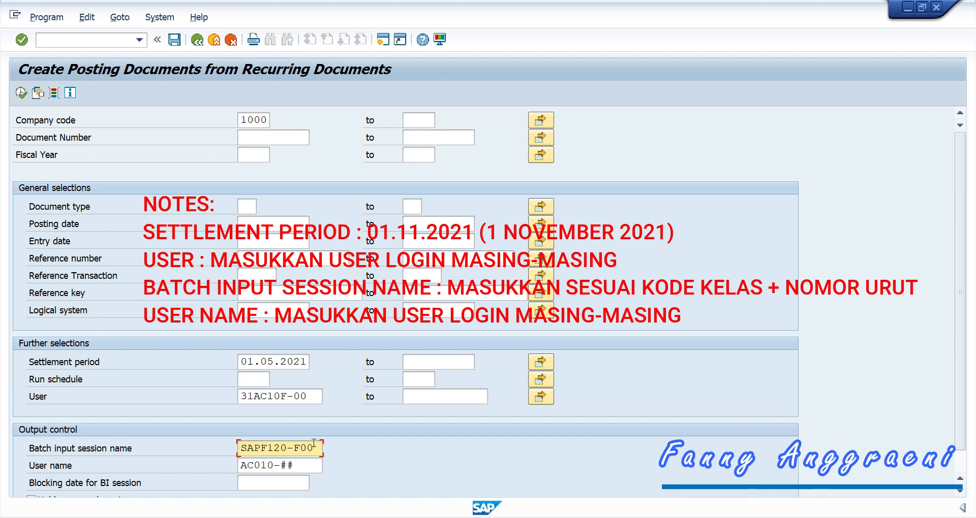
key(Tab)
key(shift+Home)
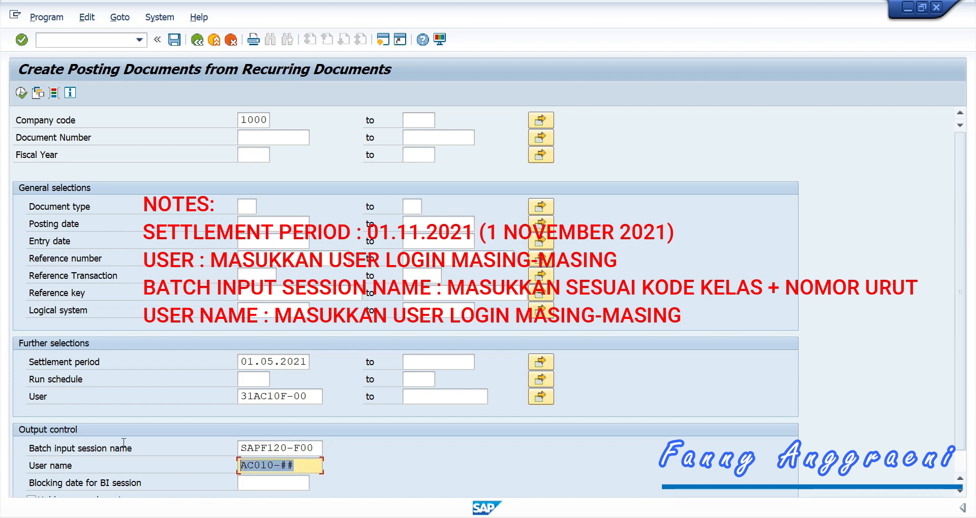
text(31)
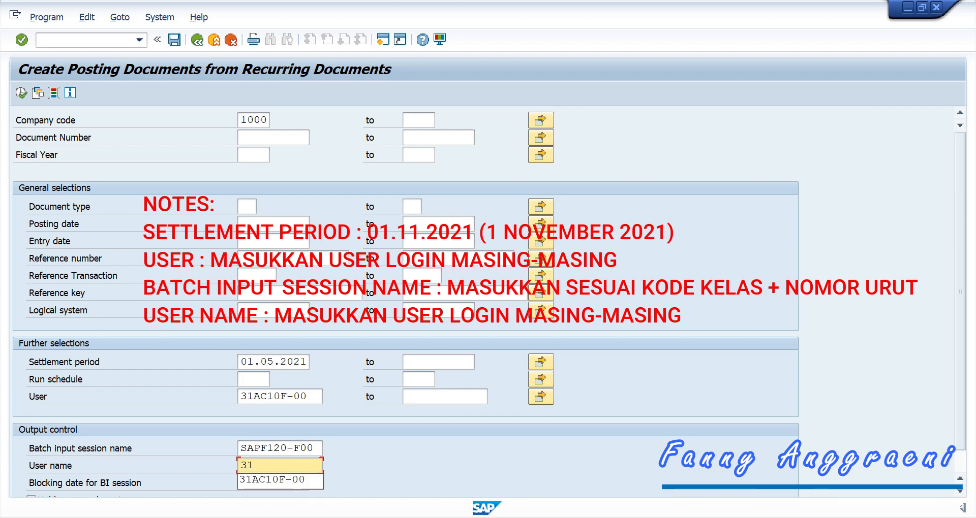
key(Down)
key(Return)
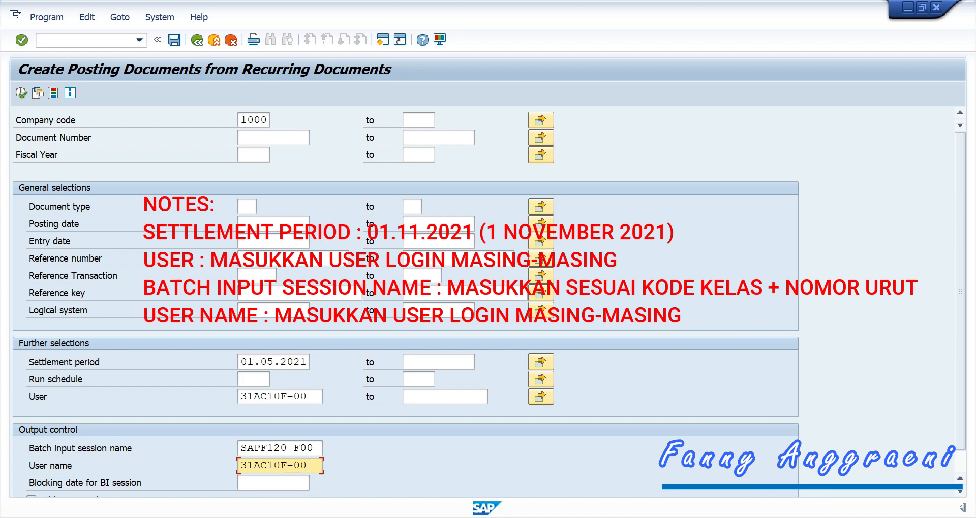
key(F8)
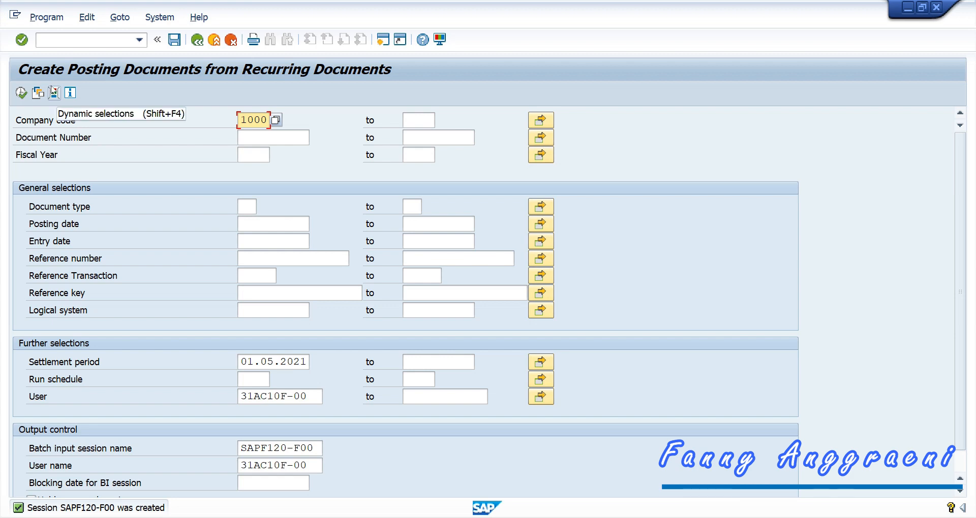
Step: Open the batch input sessions list via System > Services > Batch Input > Sessions
click(159, 17)
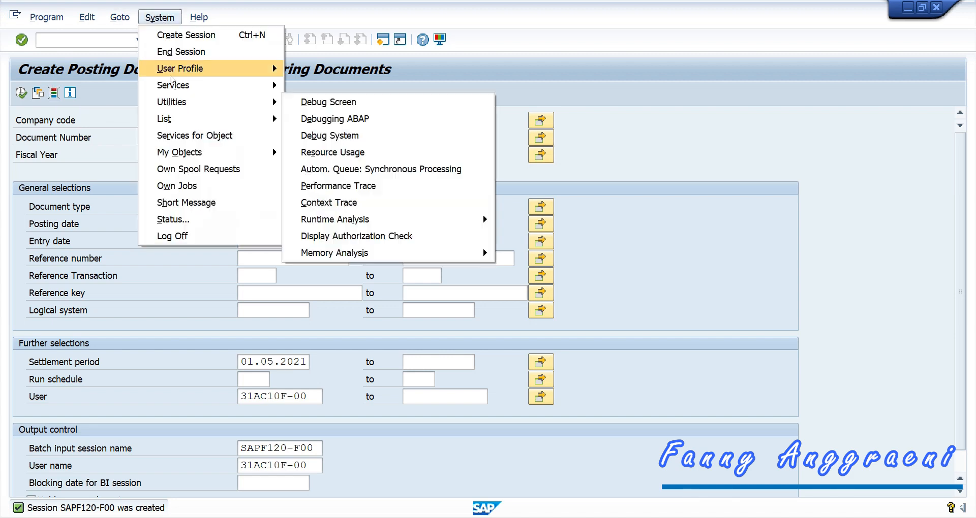
mouse_move(273, 94)
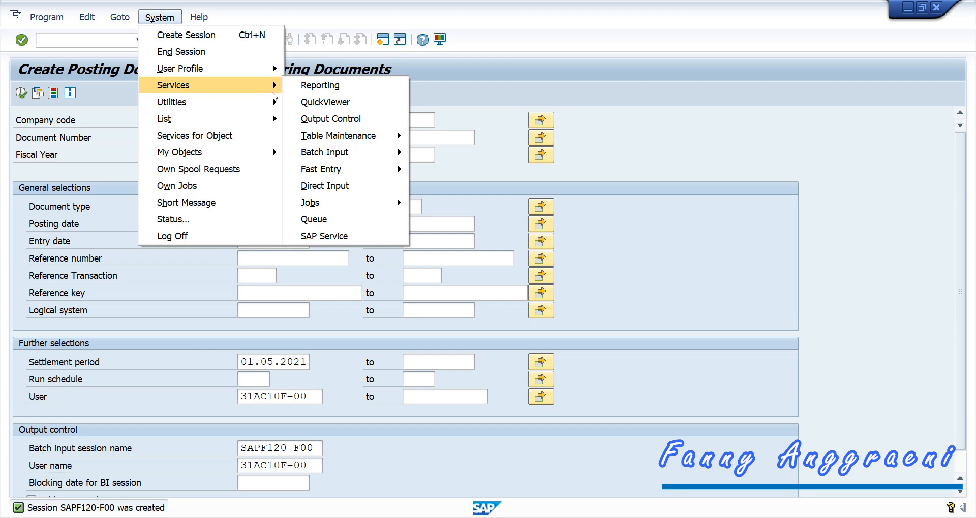
mouse_move(404, 157)
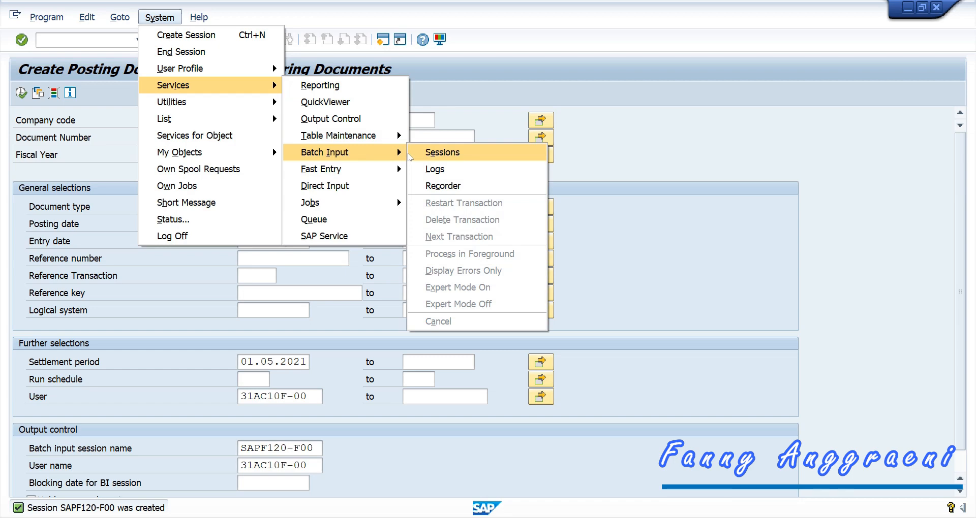
click(410, 157)
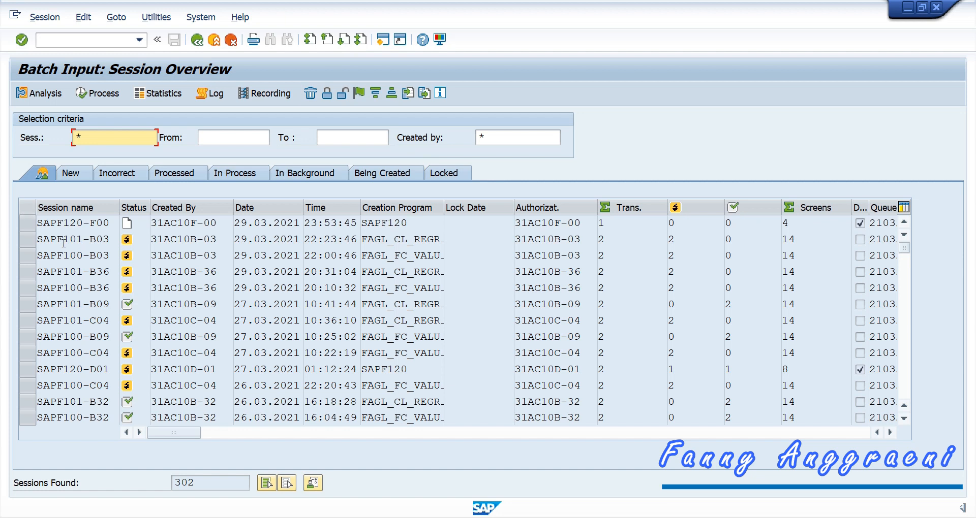
Step: Process session SAPF120-F00 in the foreground
click(27, 227)
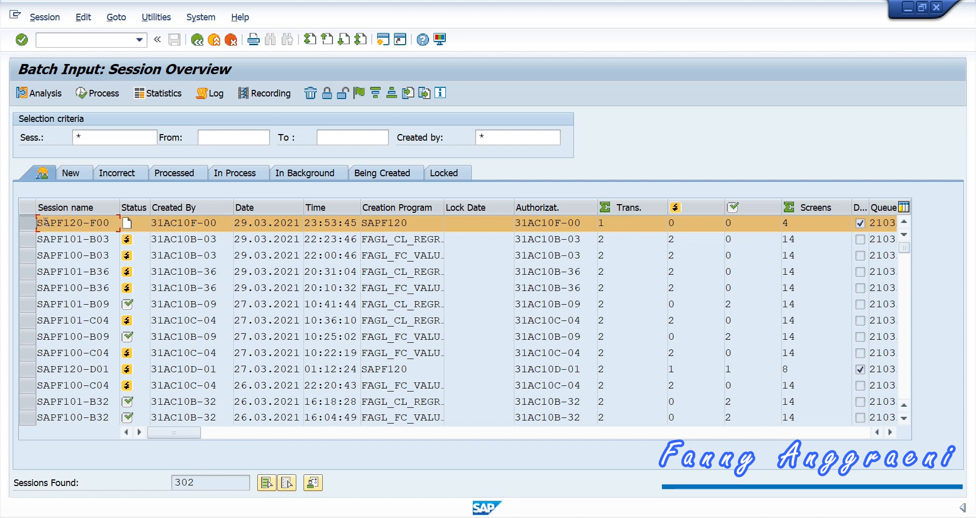
click(84, 95)
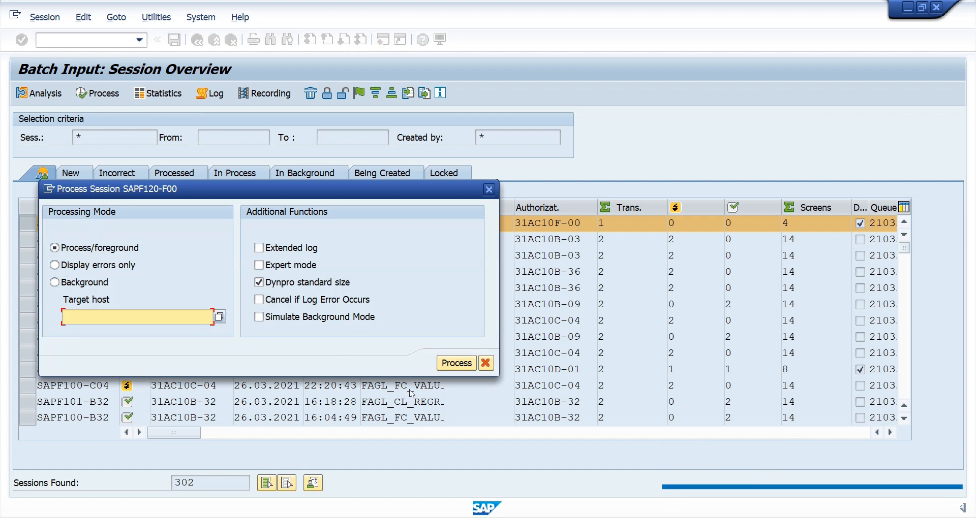
click(440, 370)
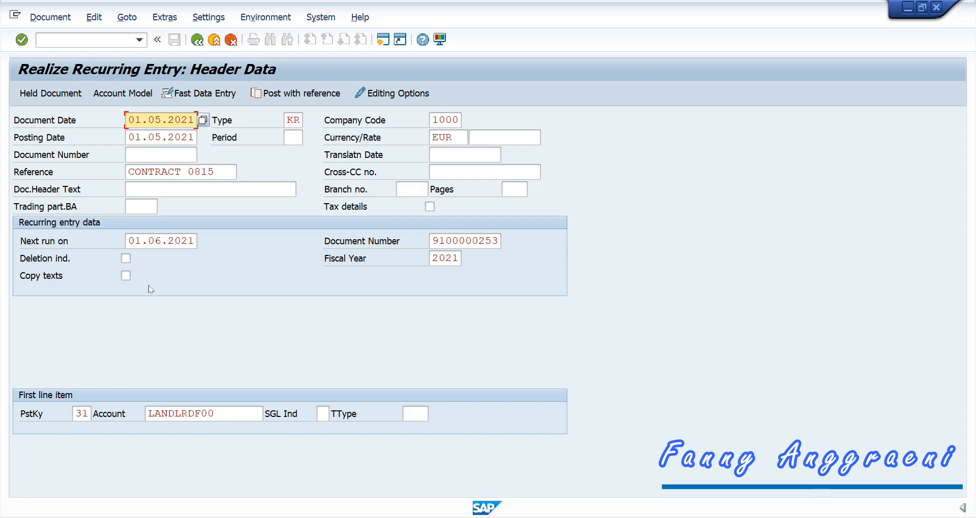
Step: Confirm the rent entry's header, vendor and G/L item screens, then exit batch input
key(Return)
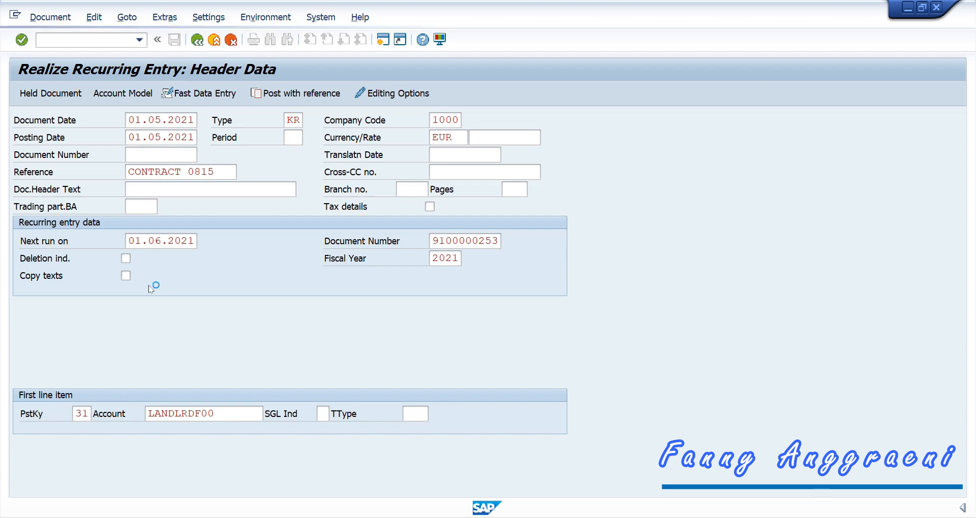
key(Return)
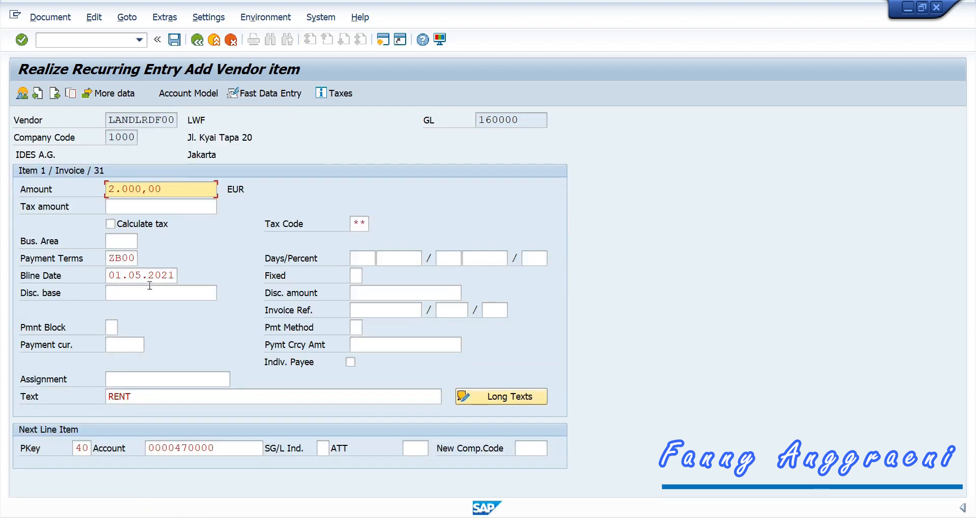
key(Return)
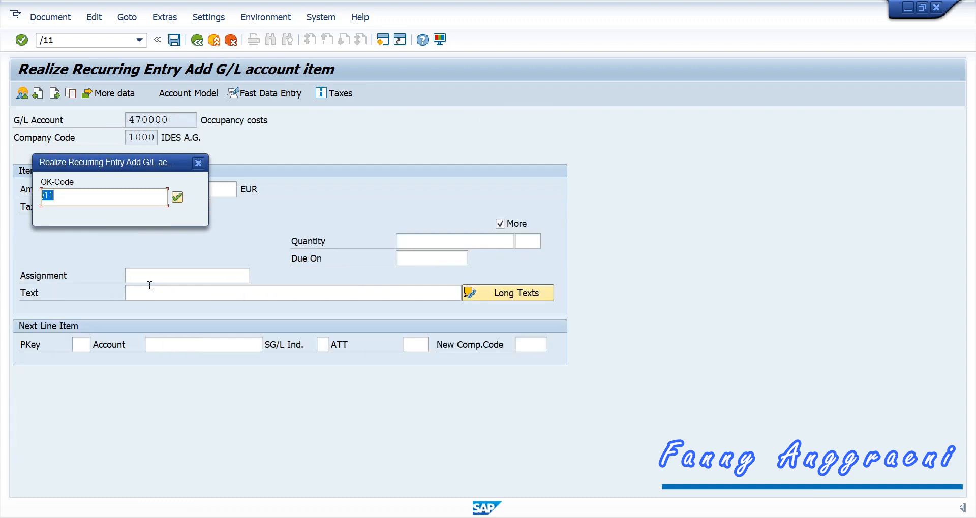
key(Return)
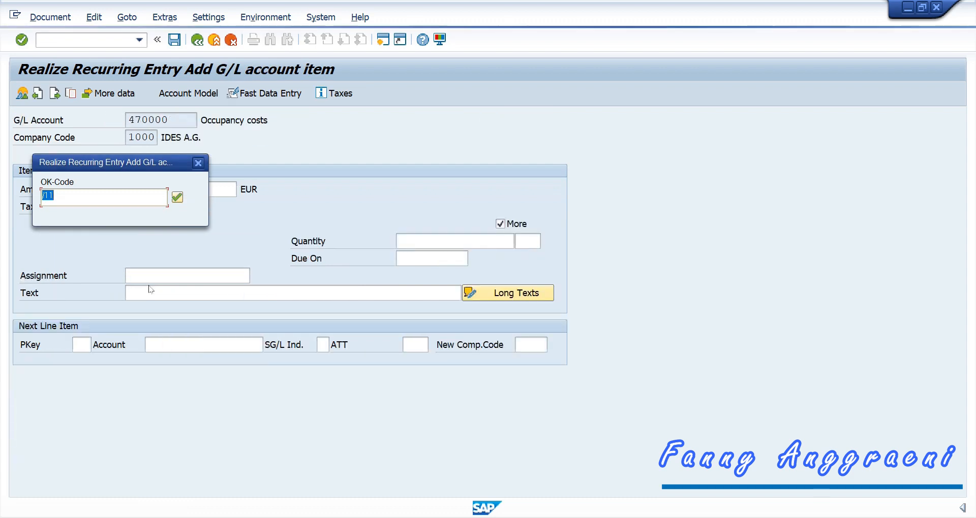
key(Return)
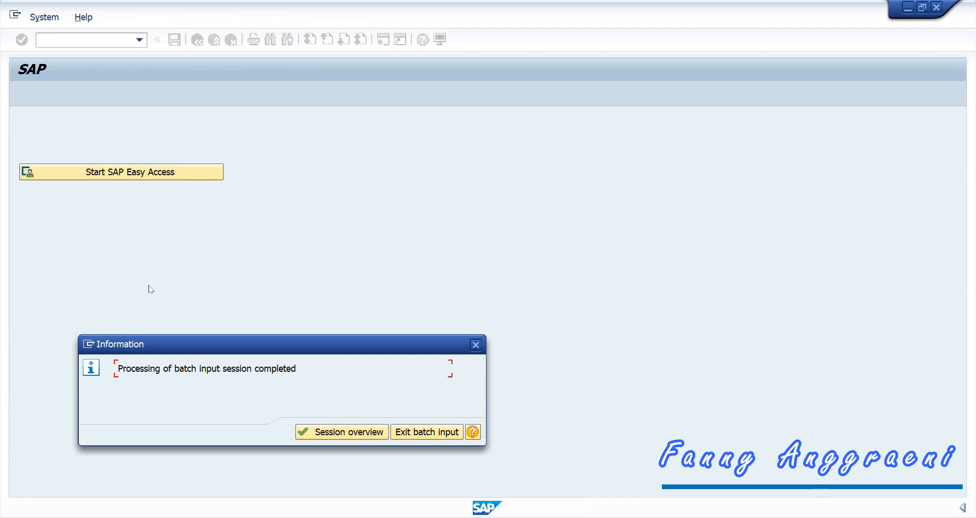
click(411, 432)
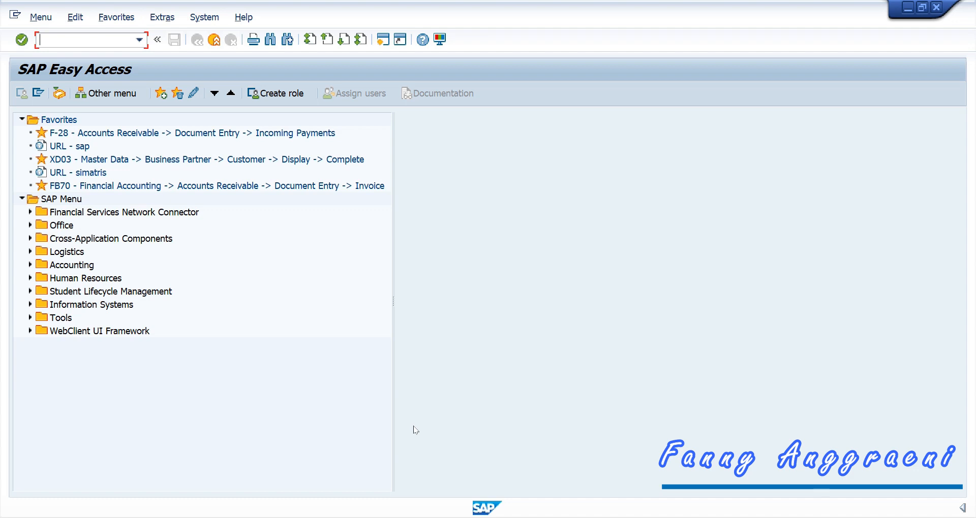
Step: Launch FK10N Display Balances from Accounting > Financial Accounting > Accounts Payable > Account
click(30, 265)
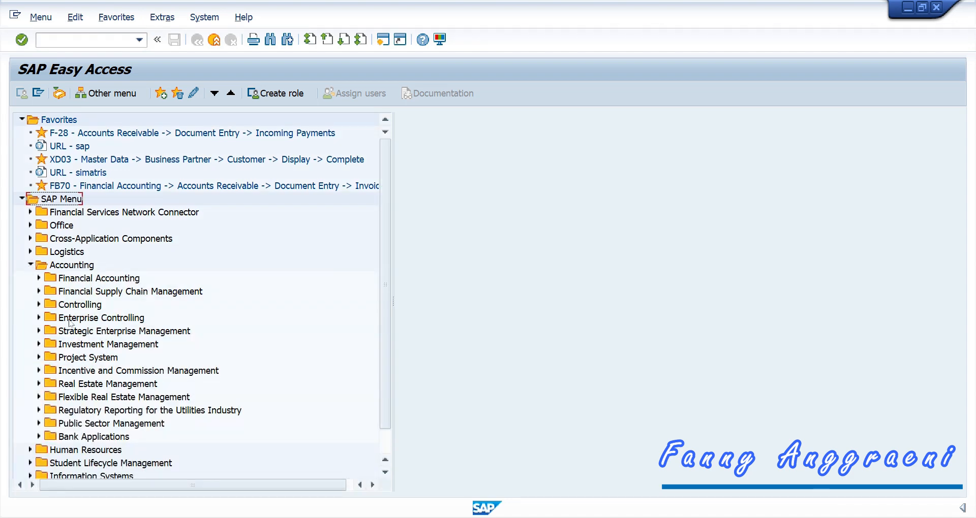
click(39, 278)
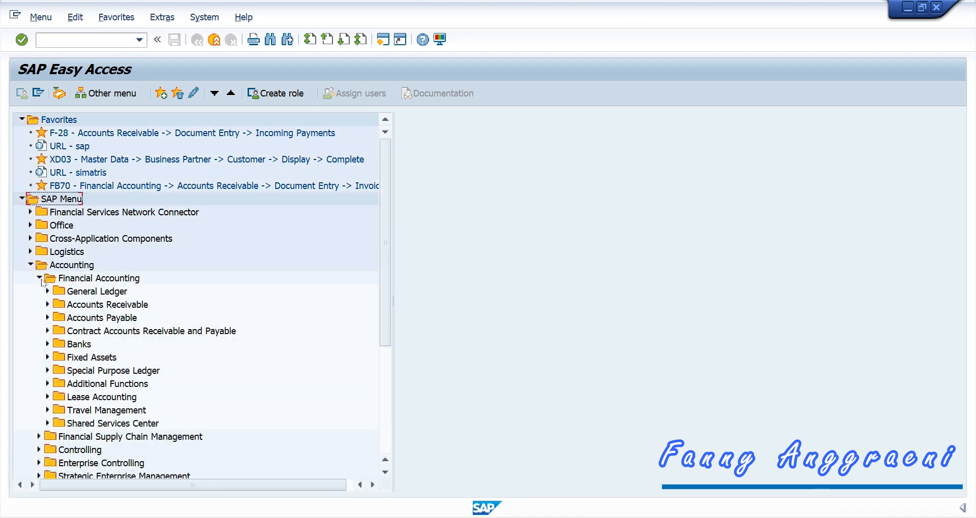
click(47, 317)
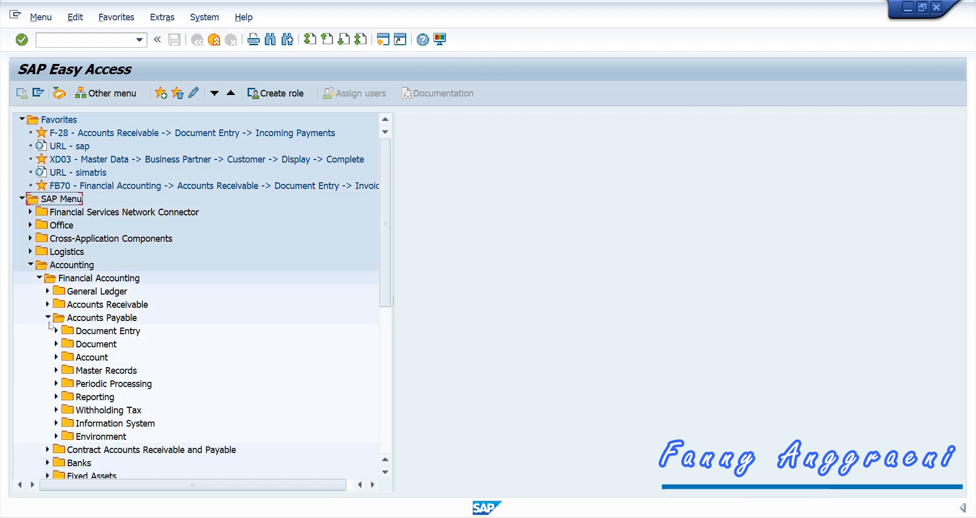
click(56, 357)
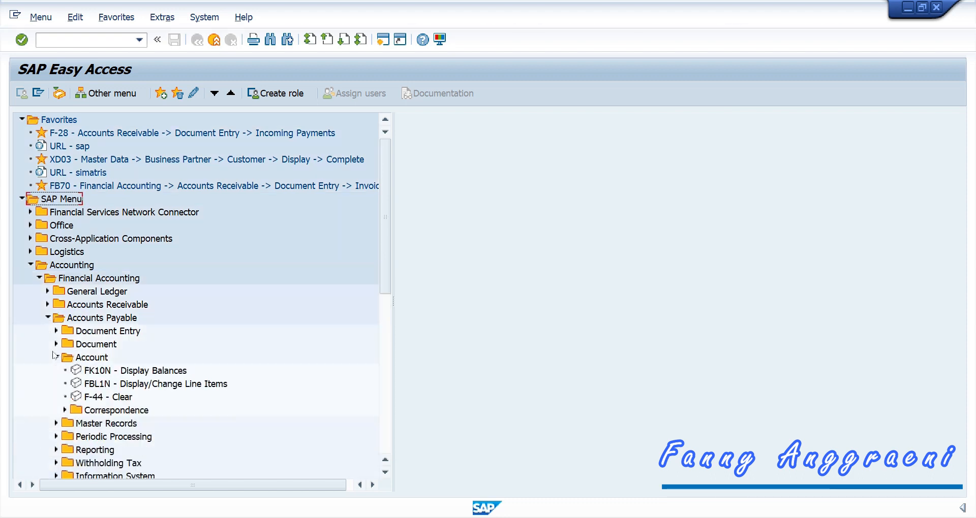
click(105, 372)
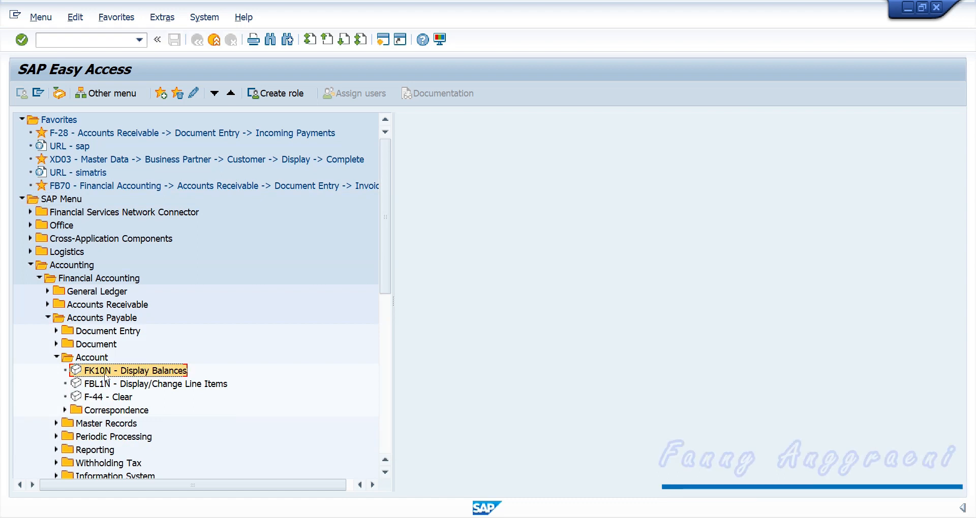
double_click(105, 374)
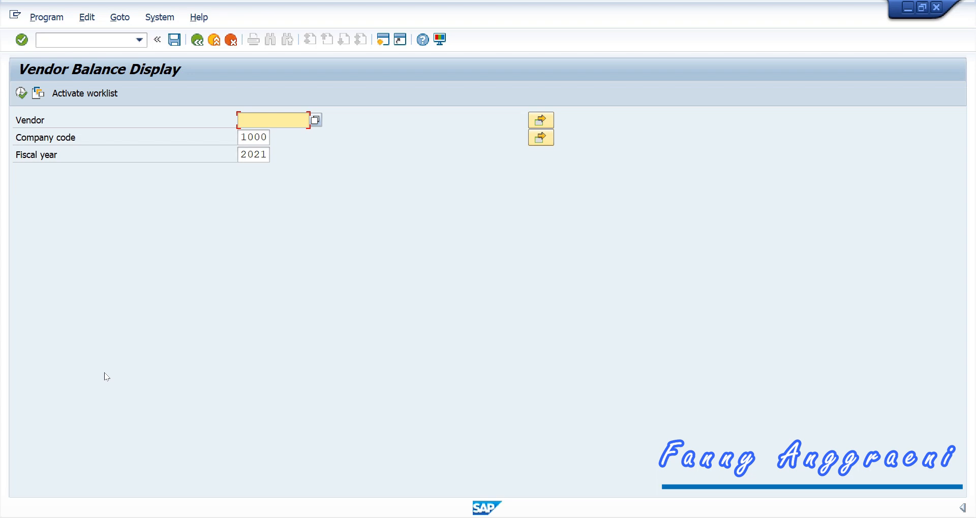
Step: Show the landlord vendor's 2021 balances and drill into the period 5 credit items
text(LANDLRDF00)
key(F8)
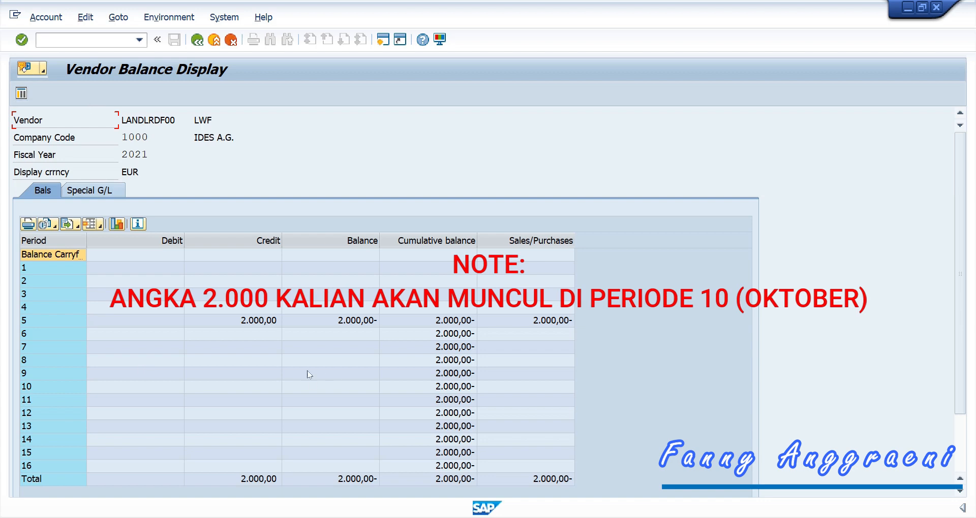
click(219, 326)
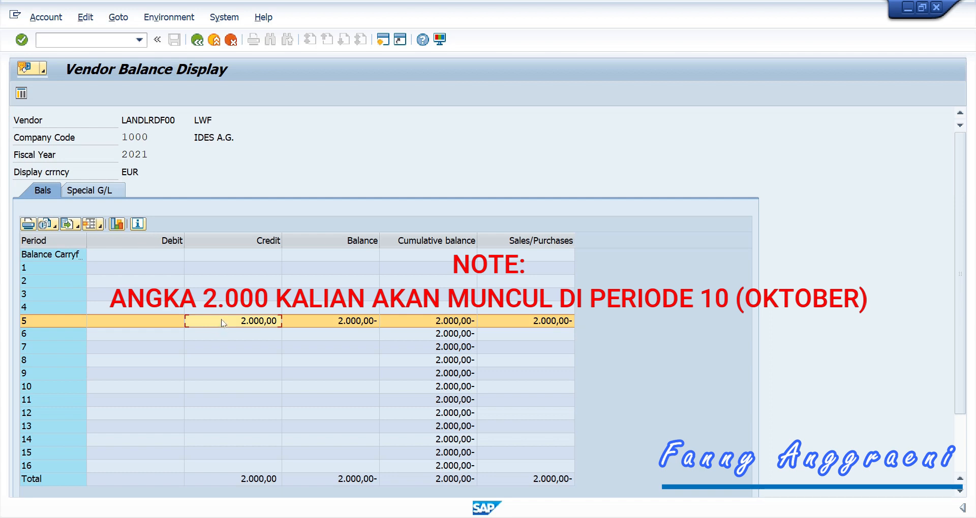
double_click(222, 323)
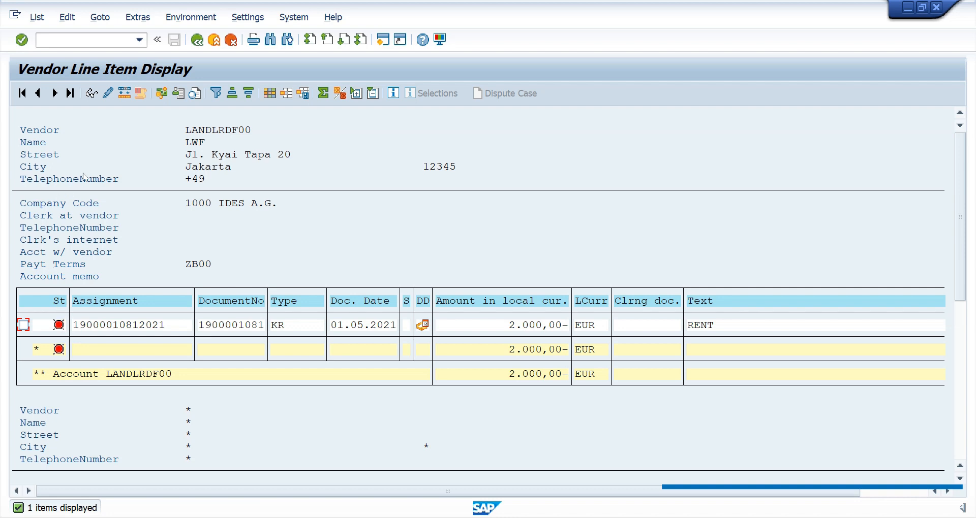
click(91, 93)
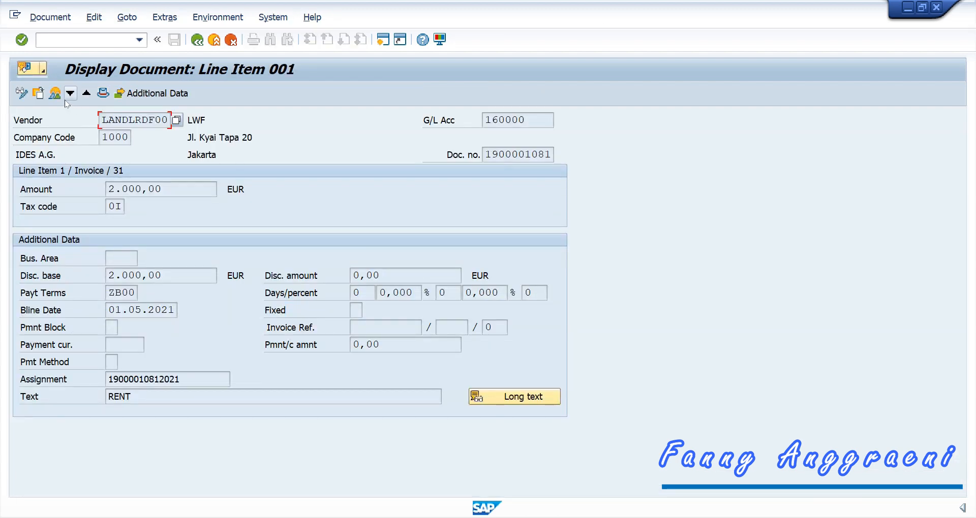
Step: Review the invoice's LWF vendor and Occupancy costs line items in the document overview
click(54, 94)
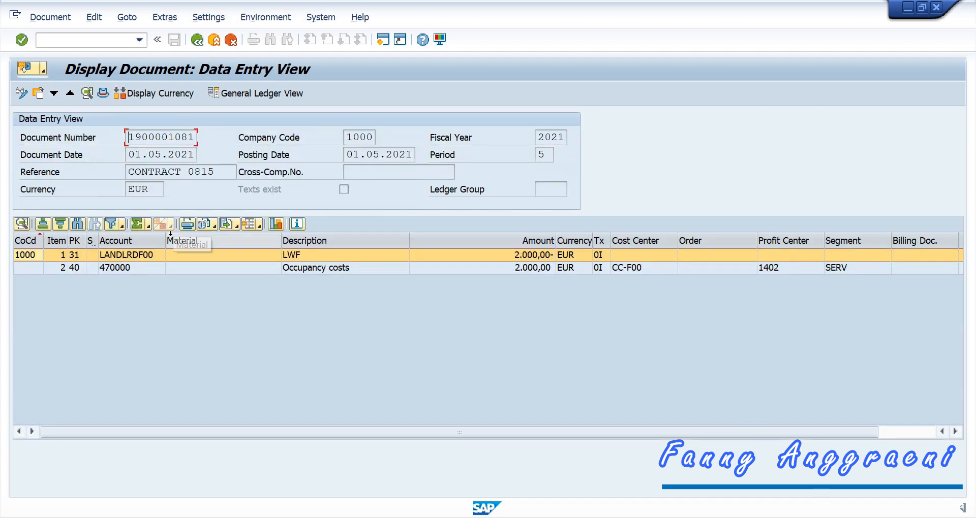
click(345, 267)
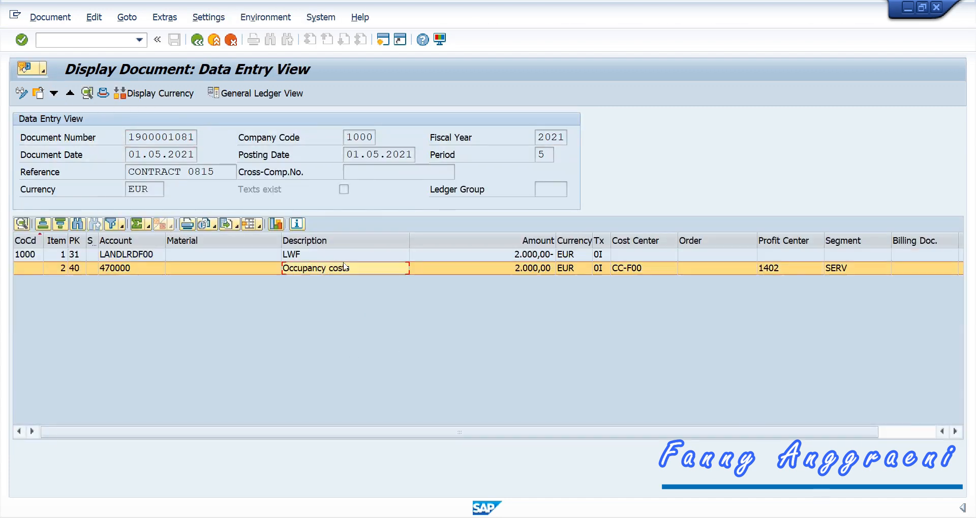
click(395, 255)
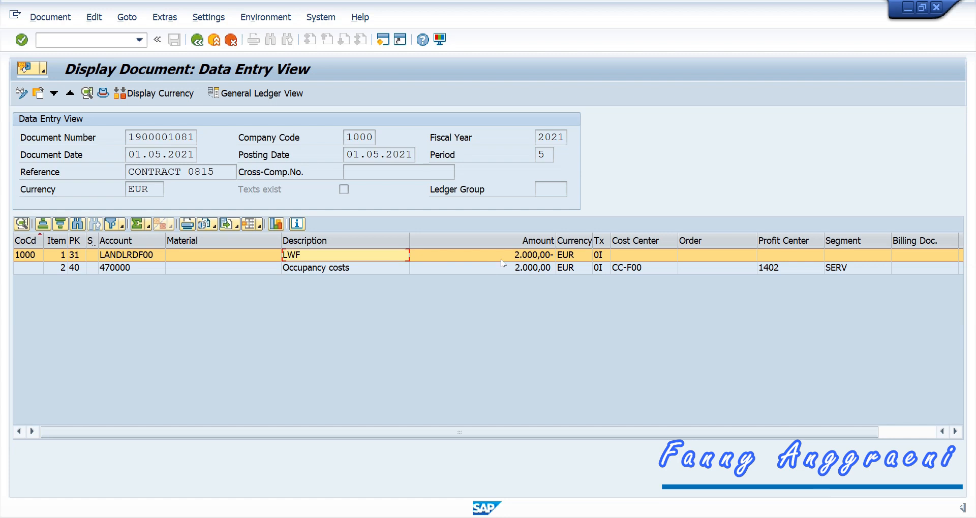
click(296, 270)
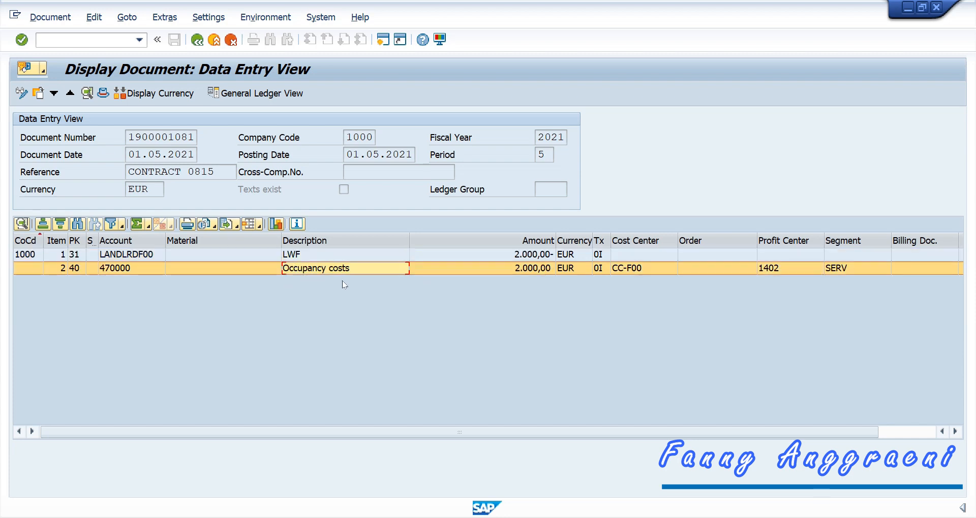
click(294, 261)
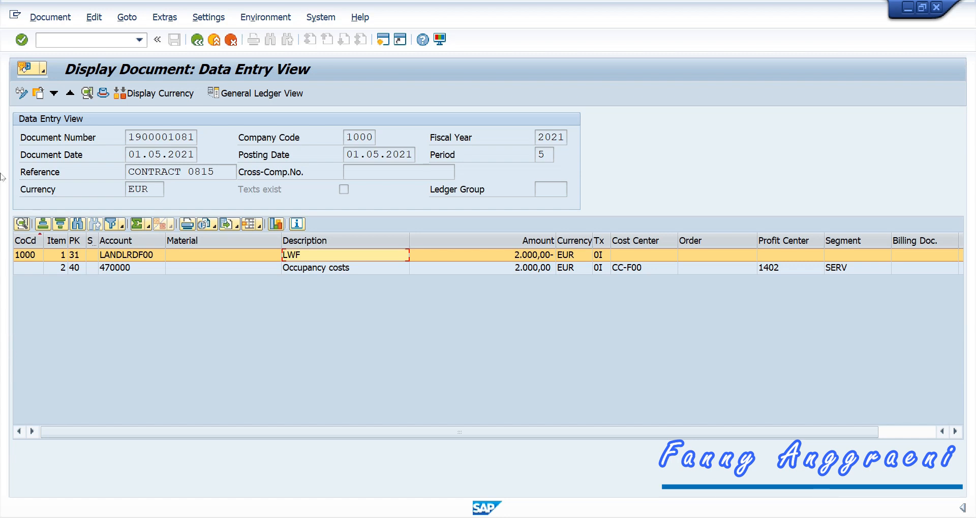
click(101, 41)
Step: Enter /n to close the document display
text(/n)
key(Return)
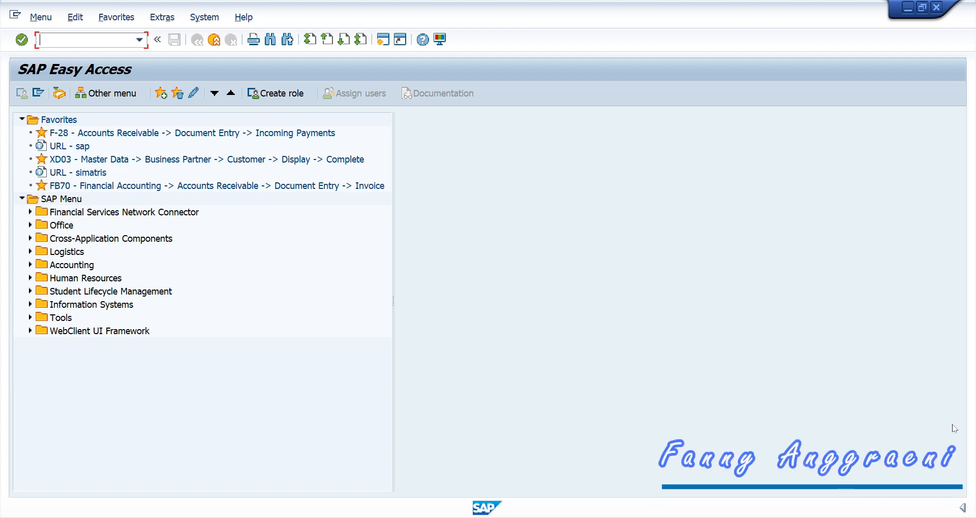
Step: Start FK02 Change Vendor from Accounts Payable > Master Records in the menu tree
double_click(40, 267)
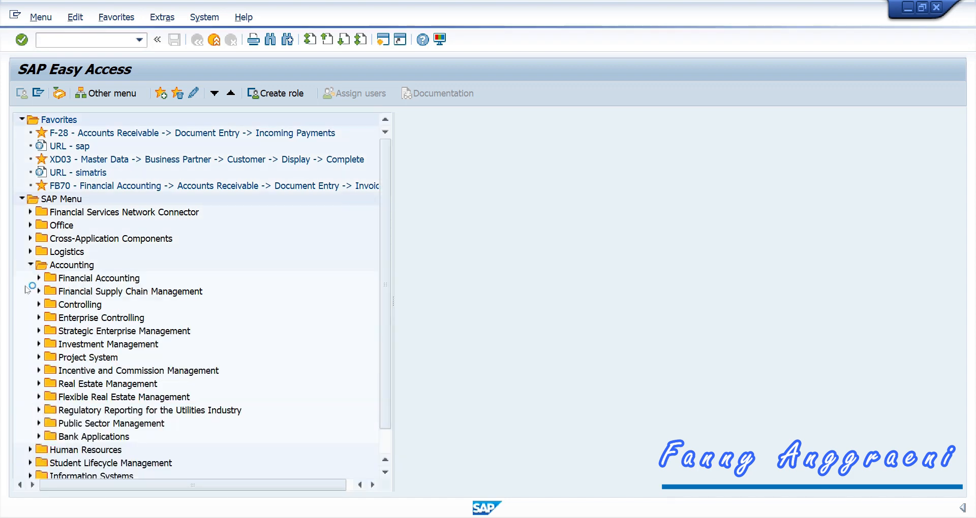
click(39, 279)
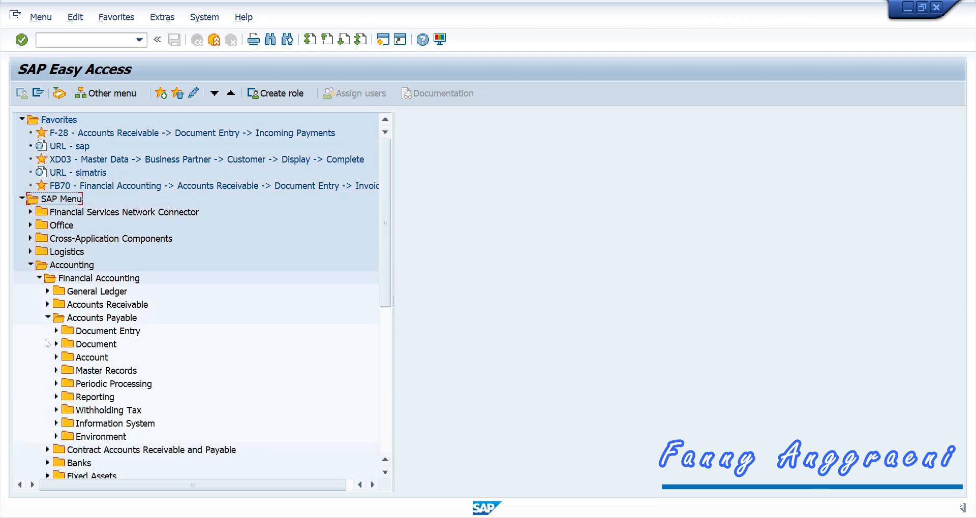
click(56, 371)
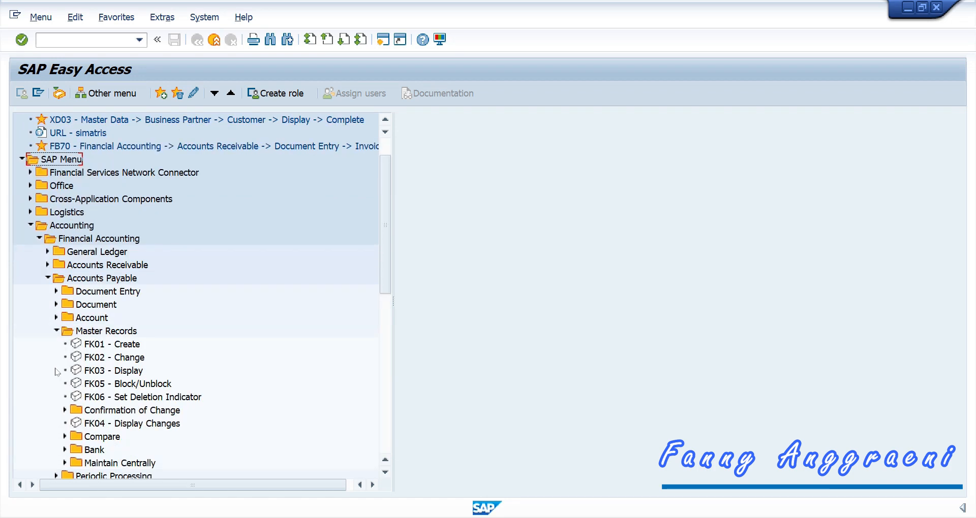
double_click(91, 358)
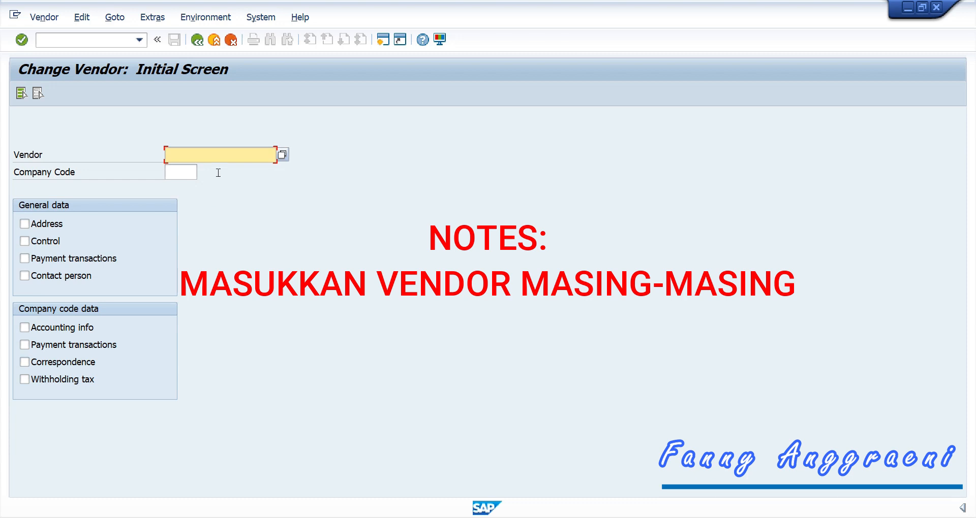
Step: Open the agency vendor's address data in company code 1000 for change
text(AGENCYF00)
click(196, 174)
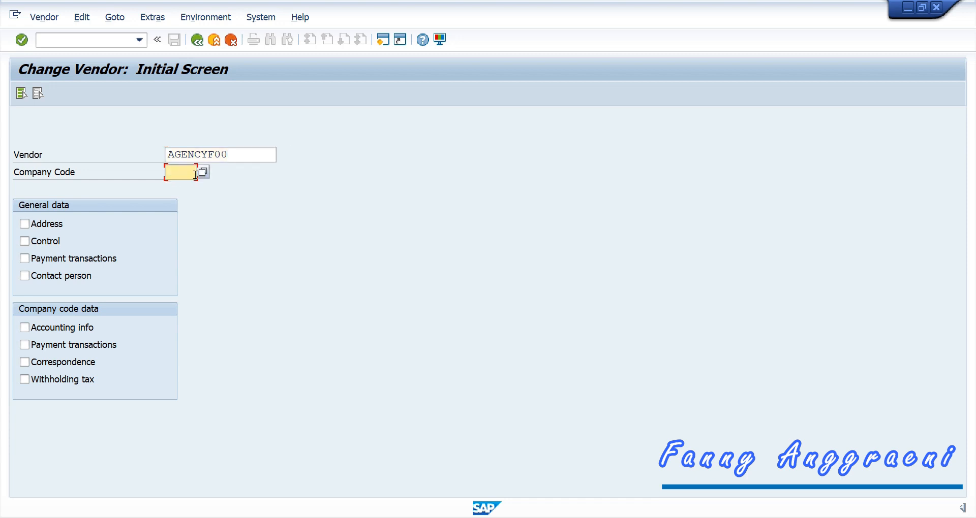
text(1)
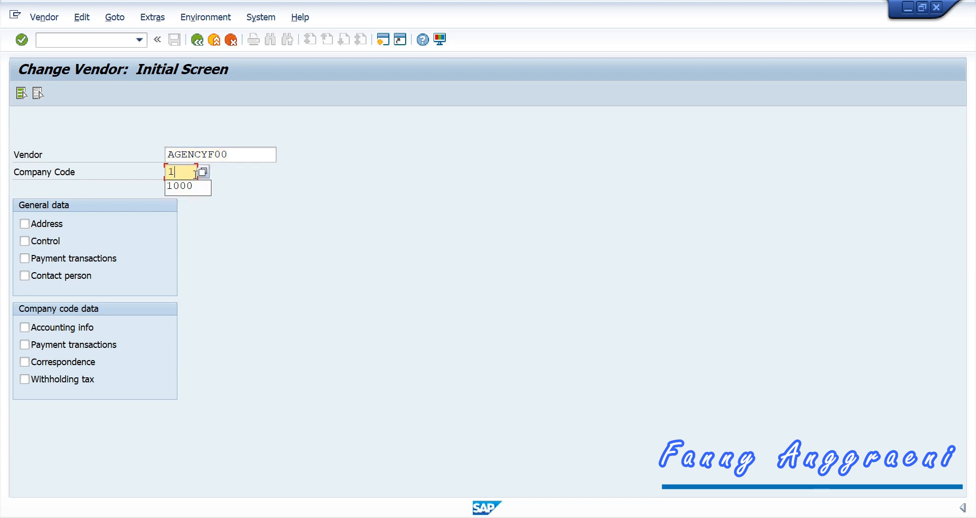
text(000)
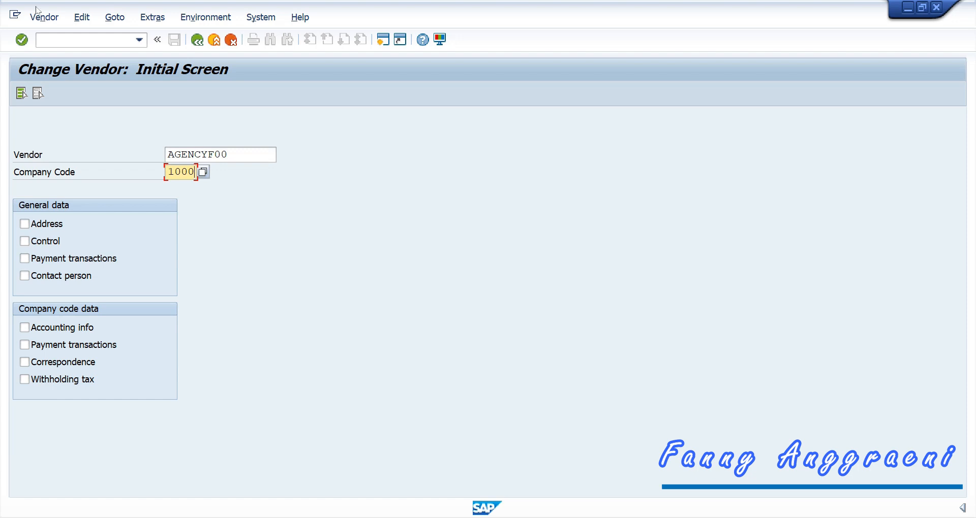
key(Tab)
key(space)
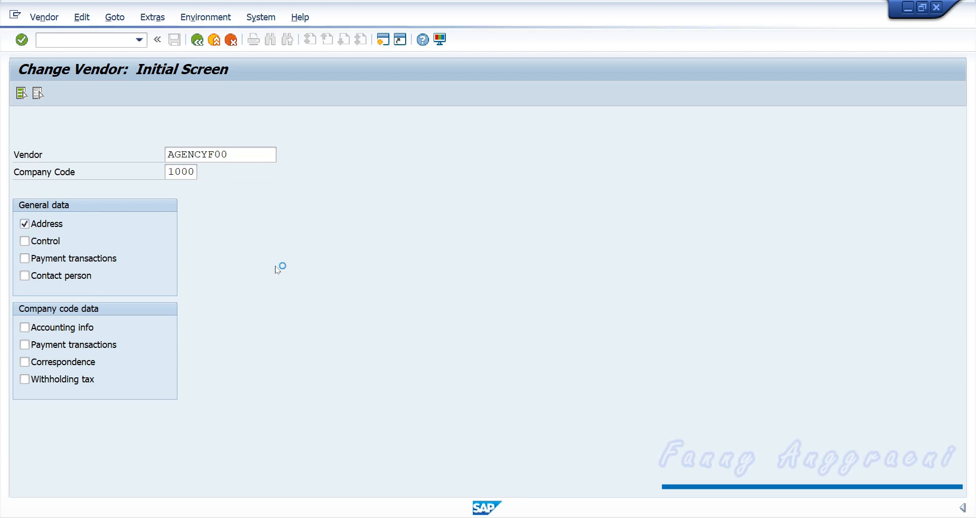
key(Return)
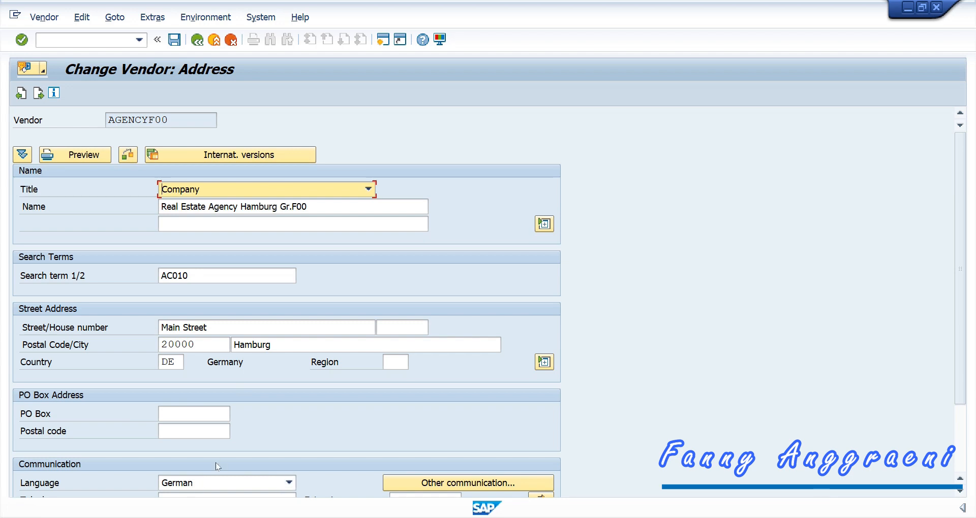
Step: Save the vendor changes and leave the Change Vendor transaction
click(176, 40)
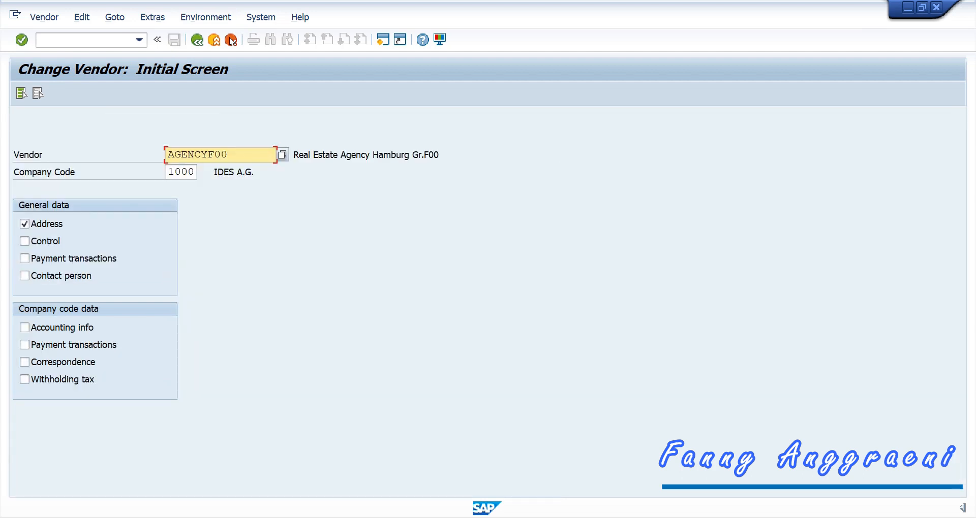
click(231, 41)
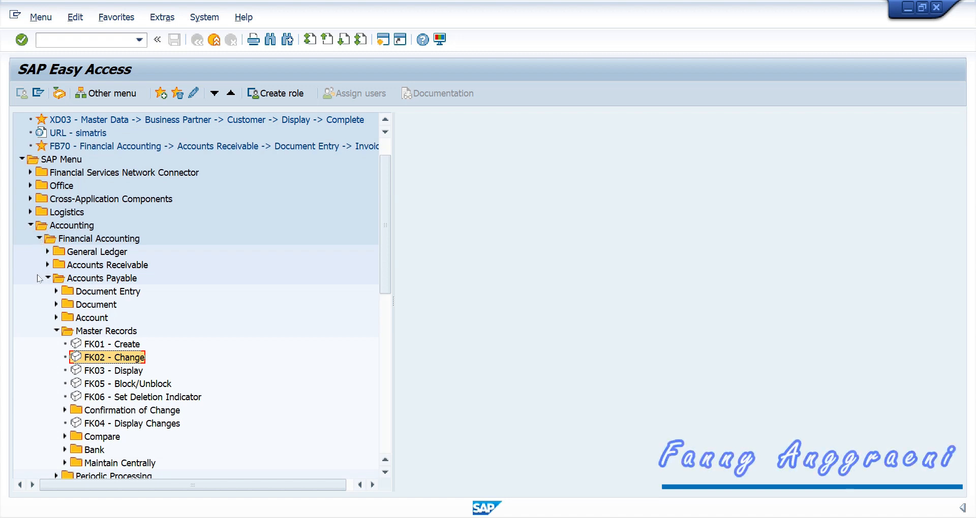
Step: Start F-58 Post + Print Forms from Document Entry > Outgoing Payment with company code 1000
click(55, 330)
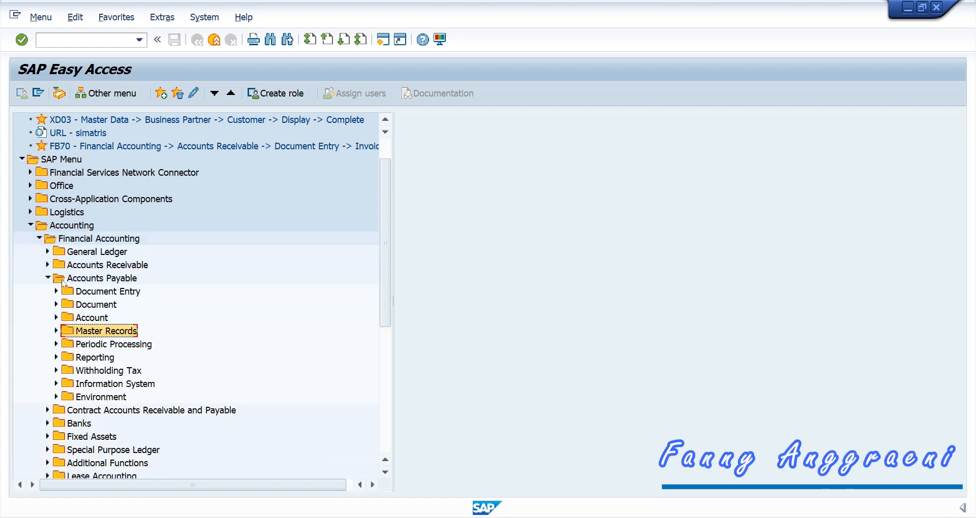
click(56, 291)
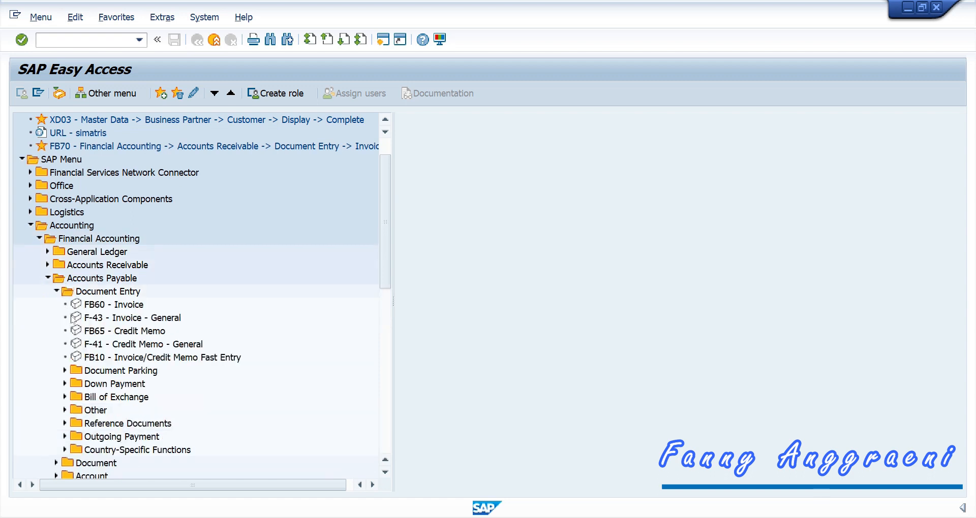
click(65, 436)
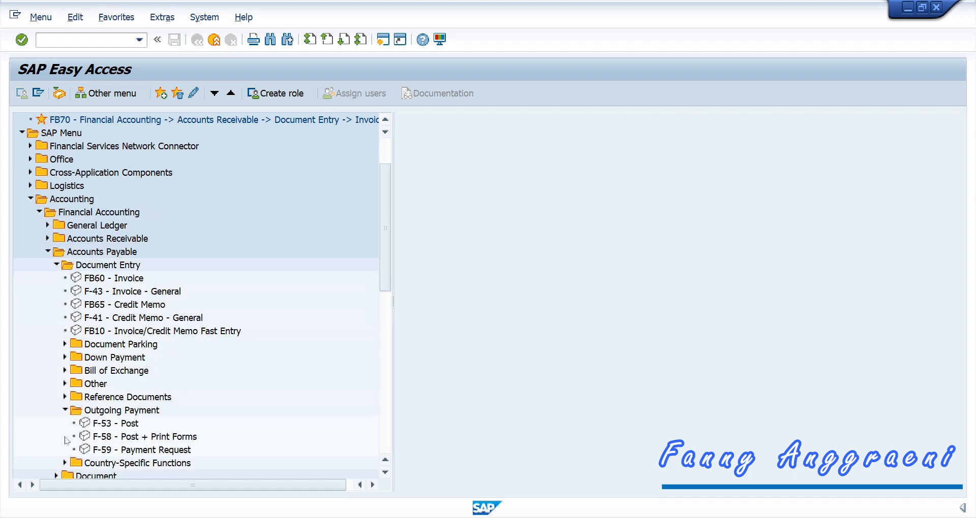
click(120, 442)
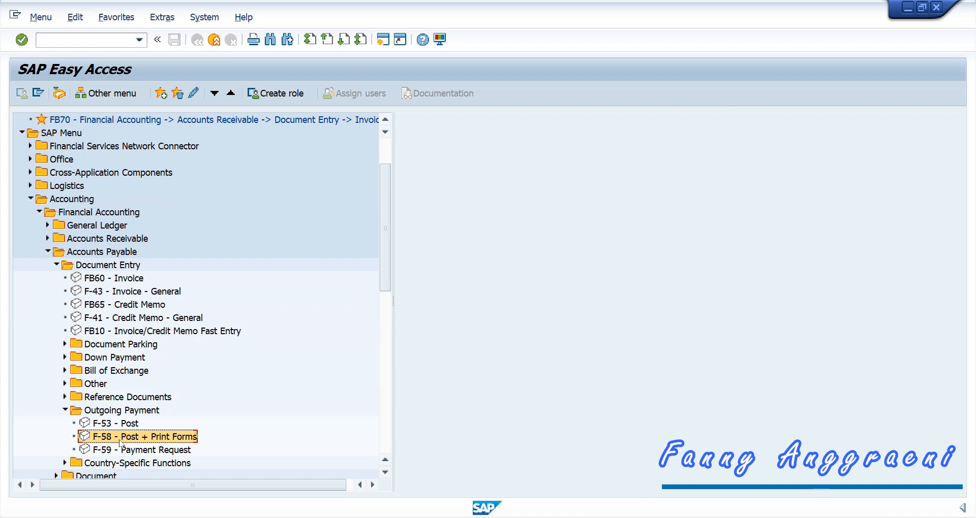
double_click(120, 442)
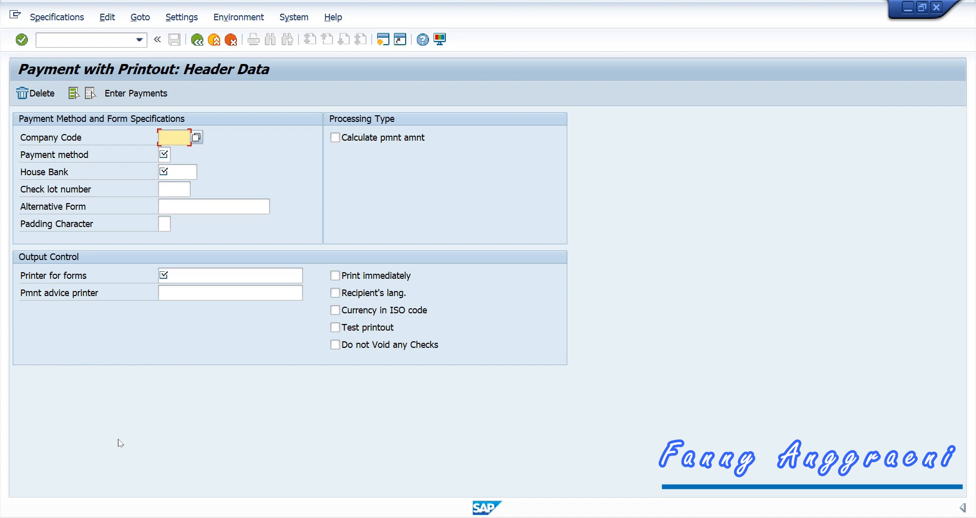
text(1000)
Step: Specify payment method C (Check), house bank 1000, check lot 1 and printer LP01
click(163, 155)
click(176, 154)
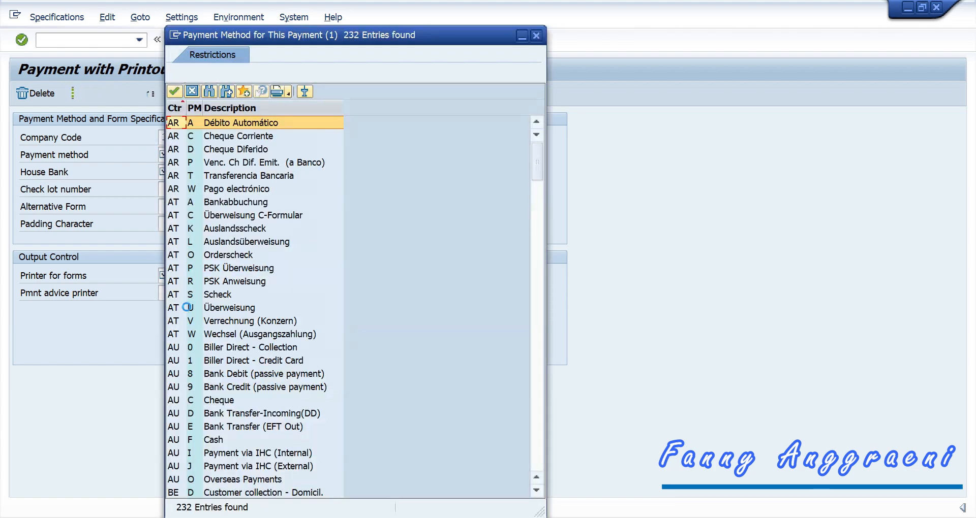
scroll(255, 215, down, 10)
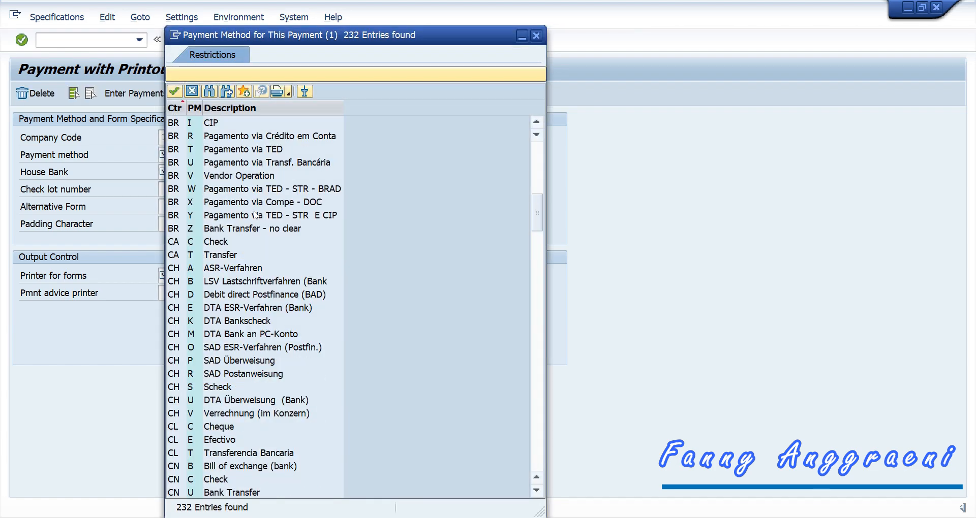
click(192, 243)
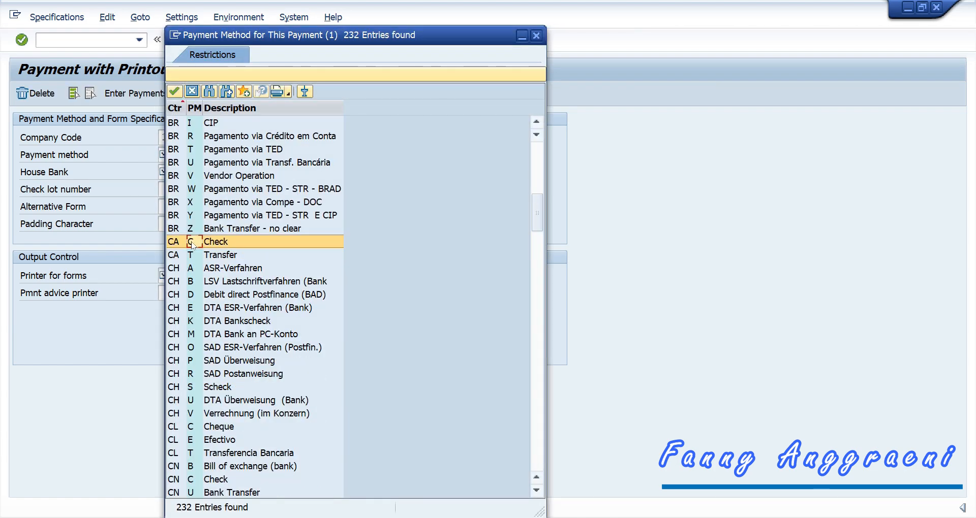
click(191, 241)
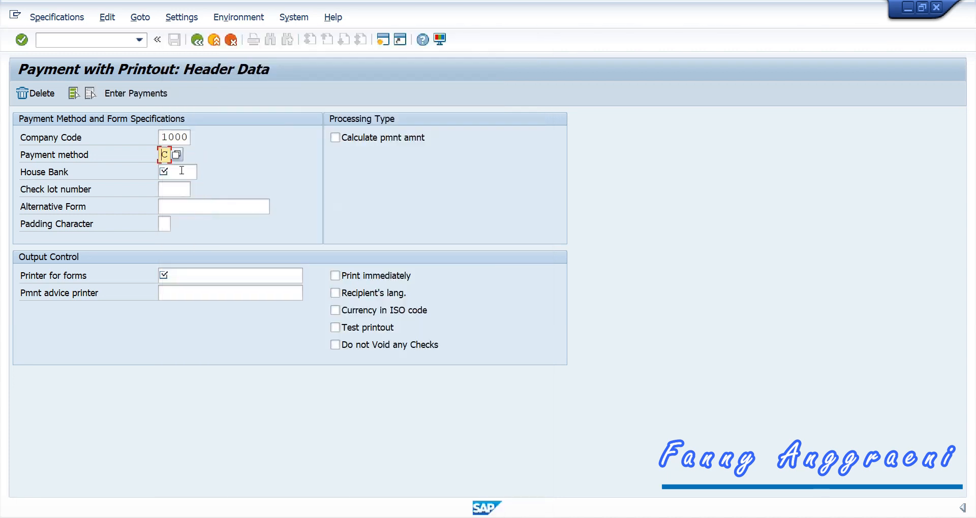
click(181, 171)
text(100)
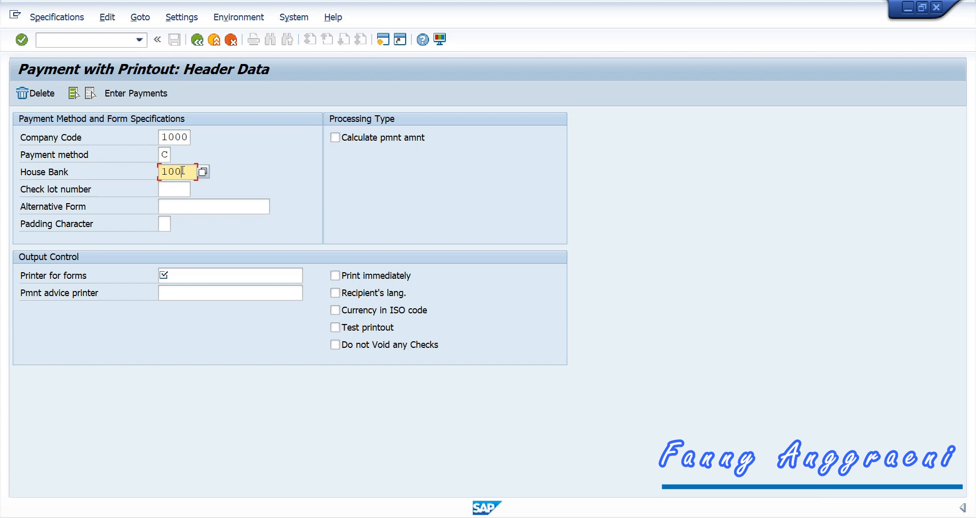
text(0)
click(173, 190)
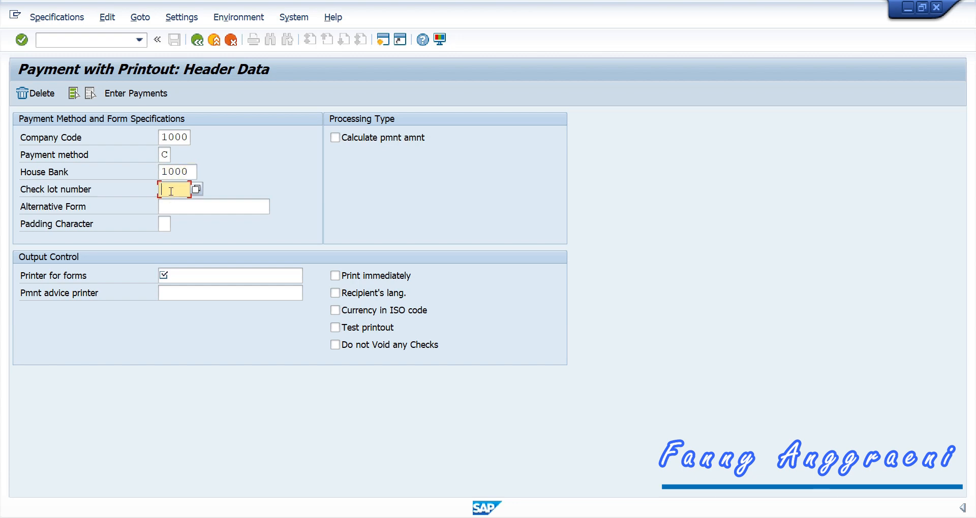
text(1)
click(172, 276)
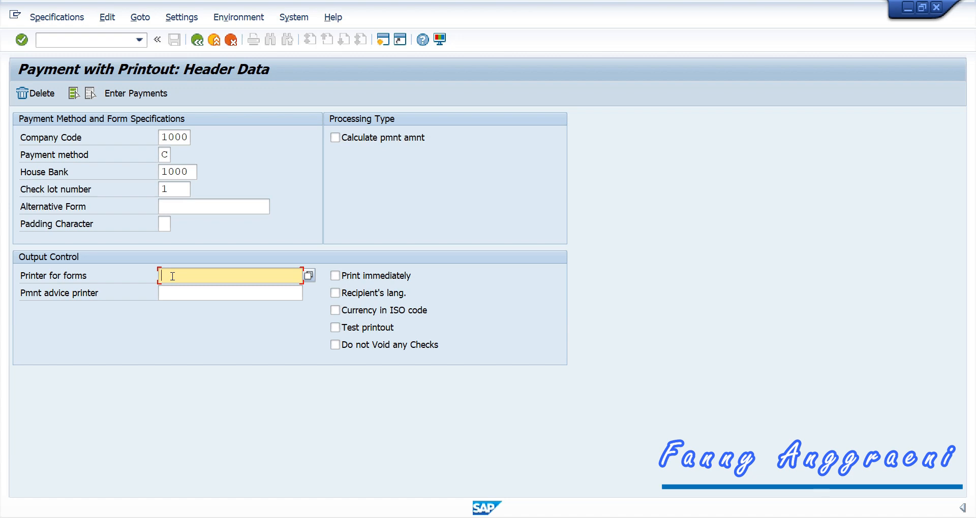
text(LP01)
Step: Enable automatic amount calculation and recipient-language printing, then accept the check specifications
click(335, 137)
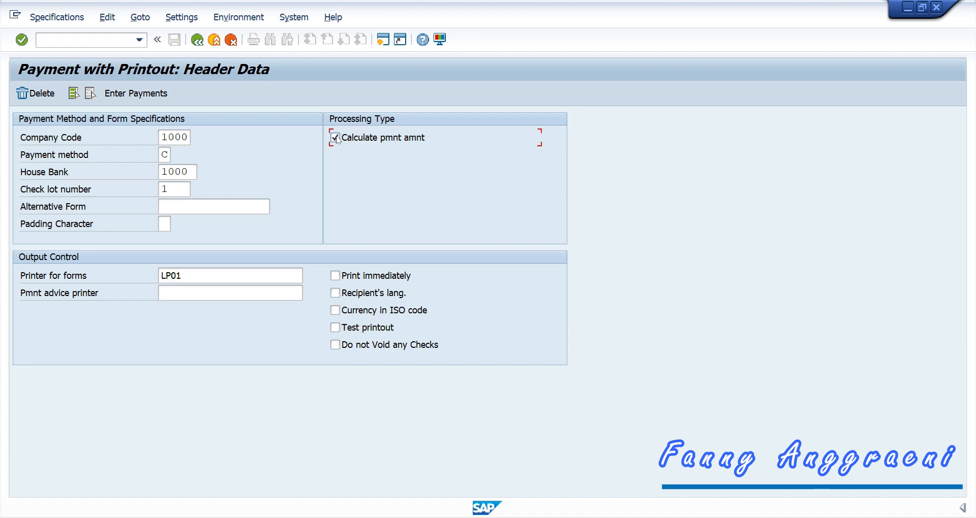
click(336, 293)
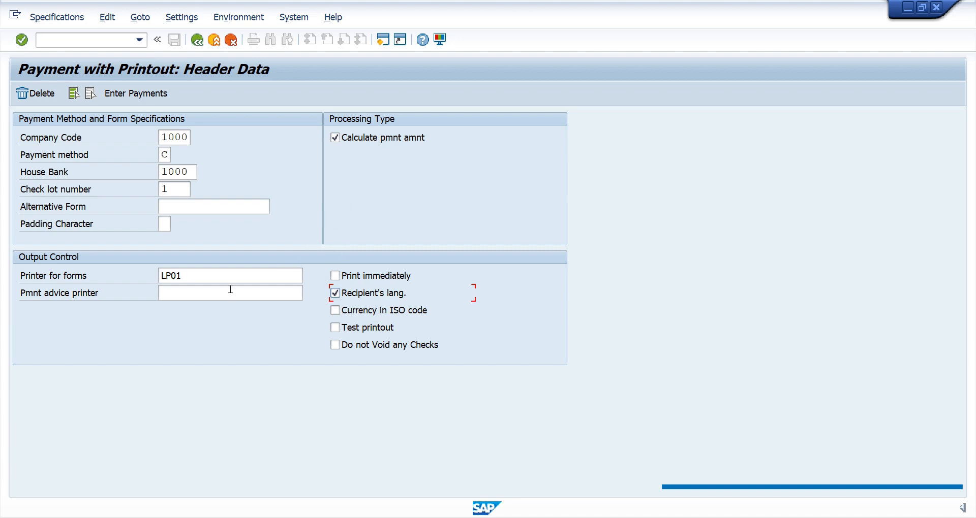
key(Return)
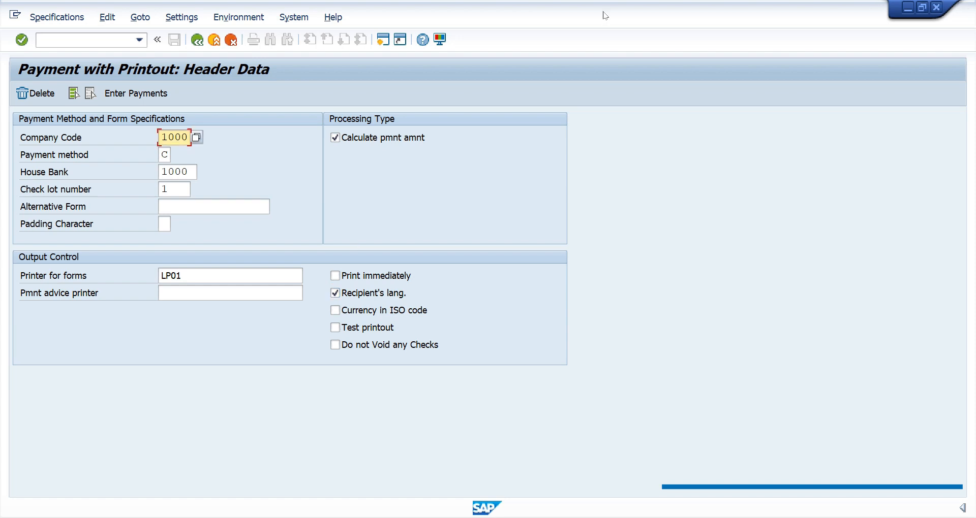
click(147, 94)
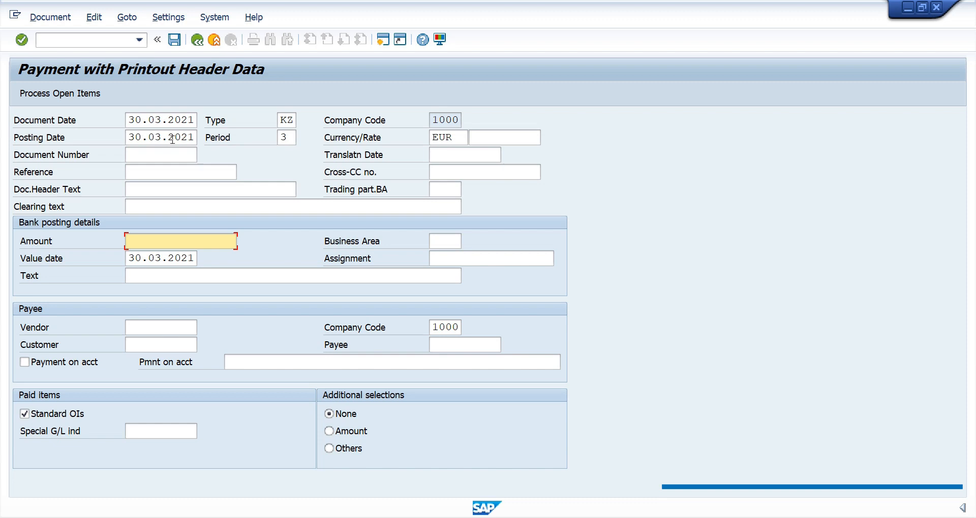
Step: Enter vendor AGENCYF00 as the payee and process its open items
click(145, 323)
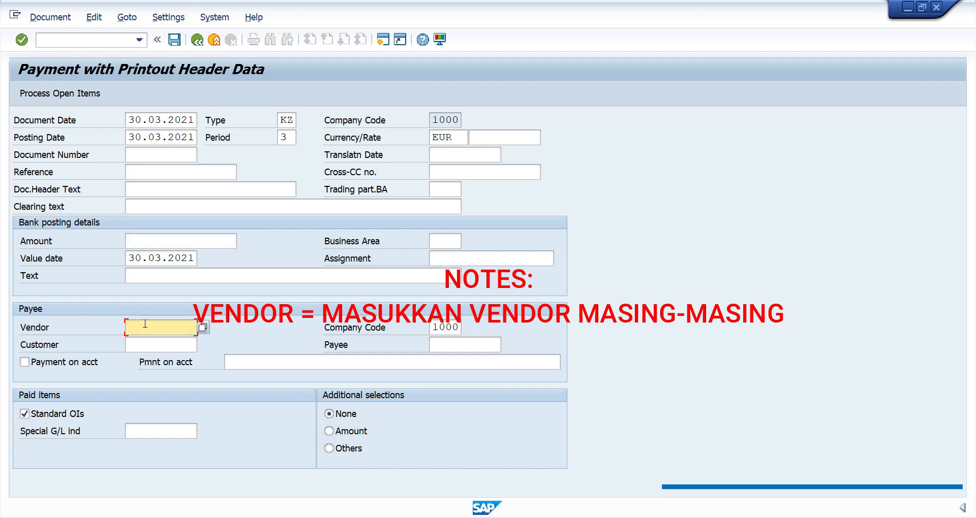
text(AGENCYF00)
click(59, 94)
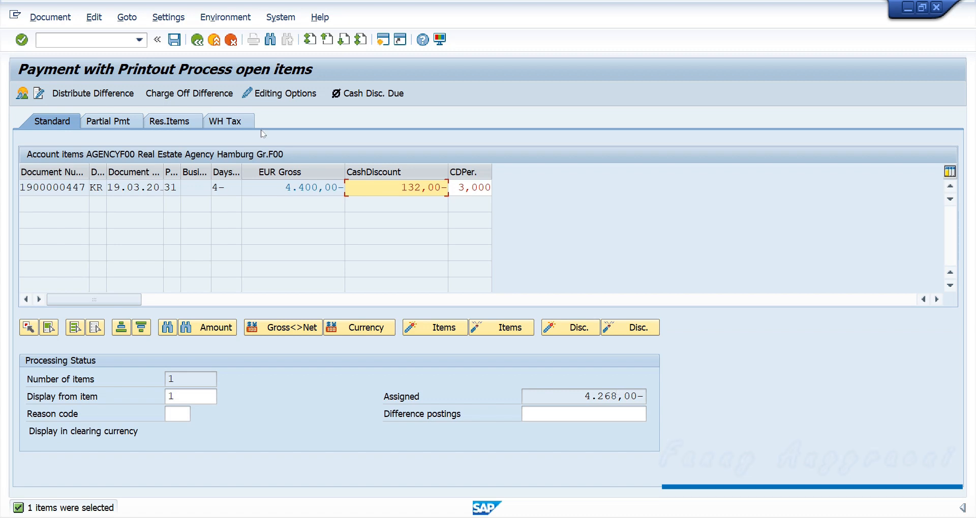
click(175, 40)
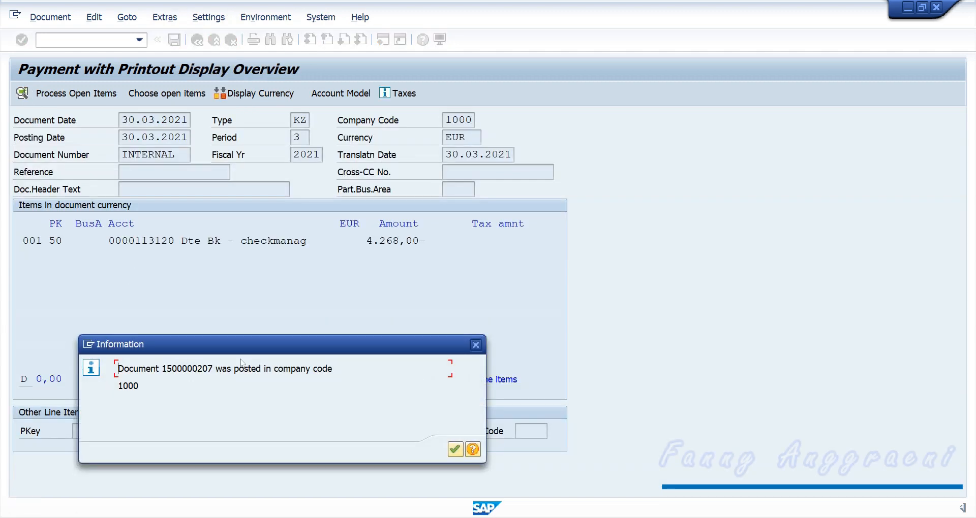
drag(213, 368, 173, 369)
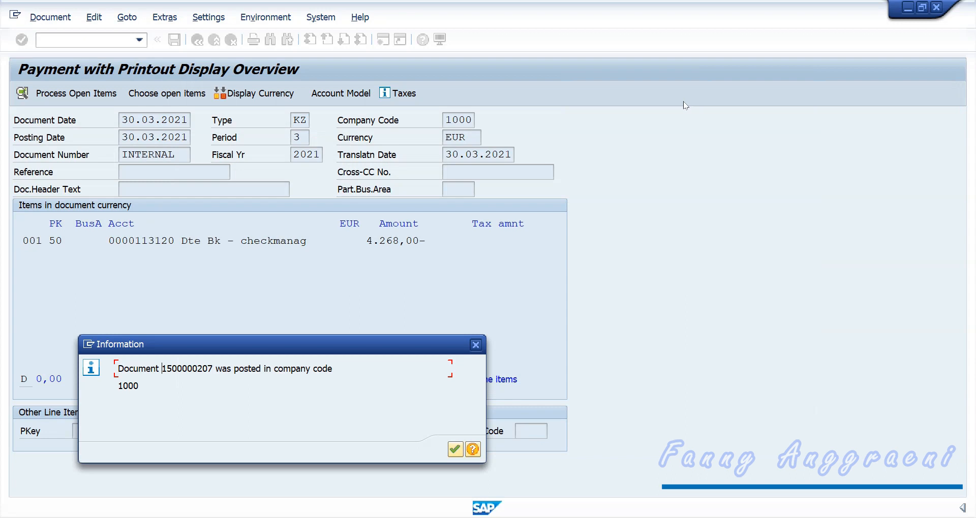
click(455, 451)
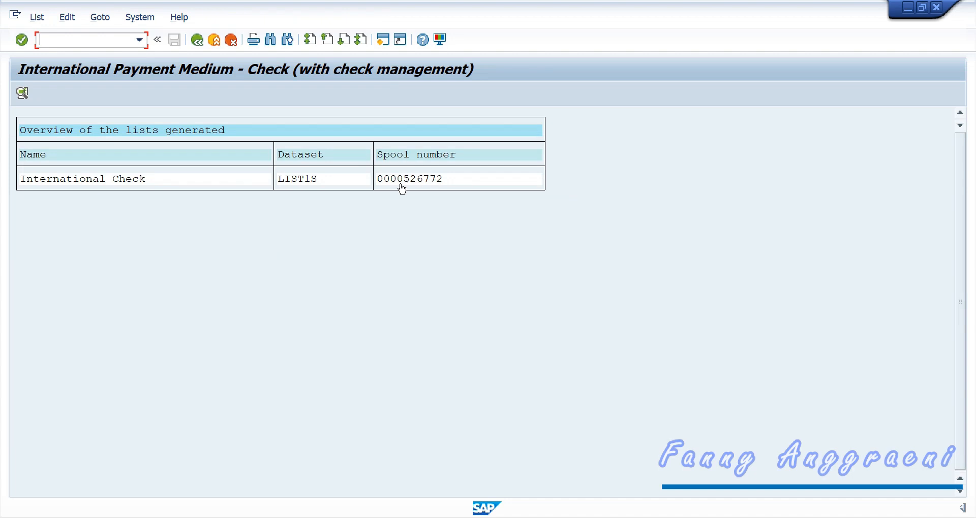
click(448, 185)
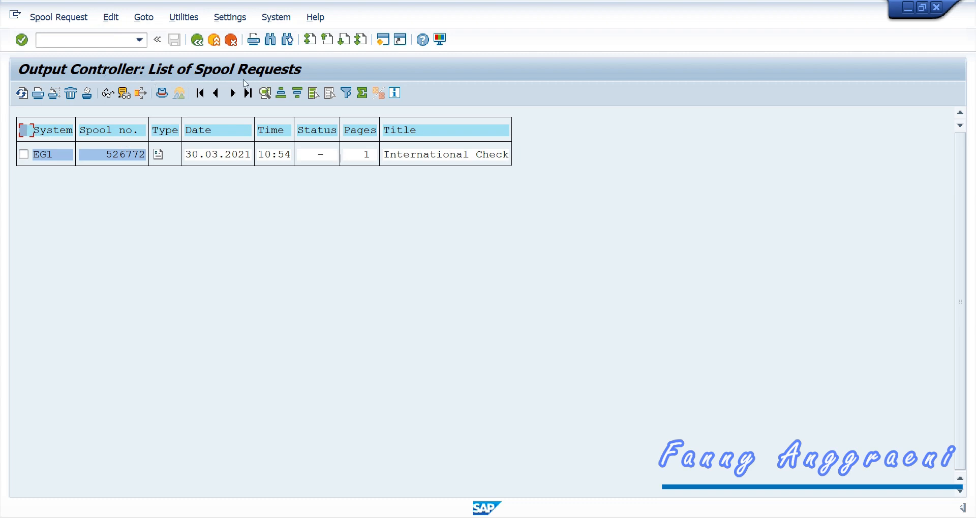
click(160, 155)
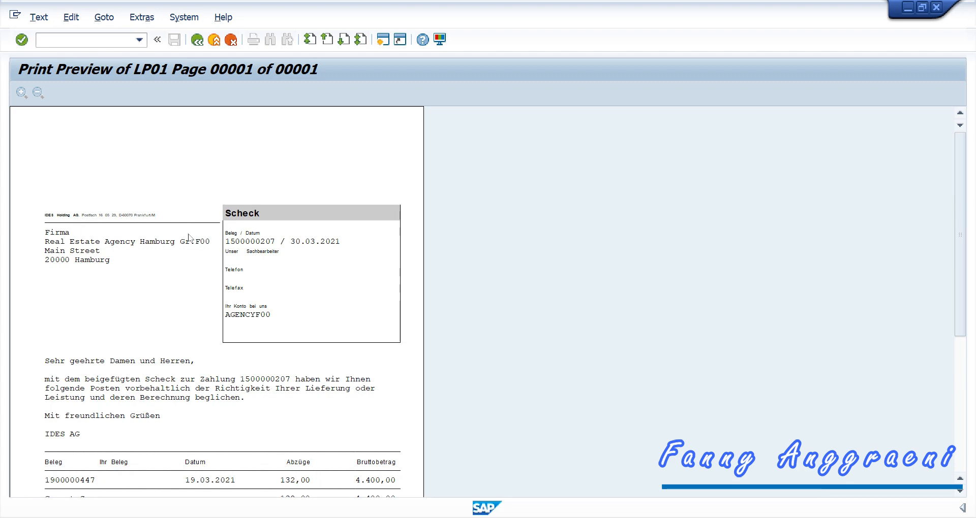
scroll(189, 238, down, 2)
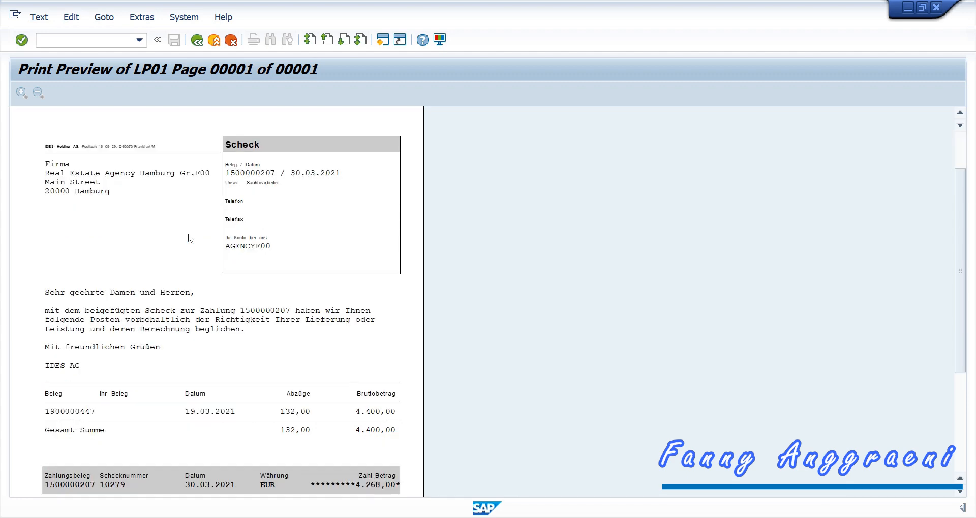
scroll(188, 237, down, 5)
scroll(189, 241, up, 4)
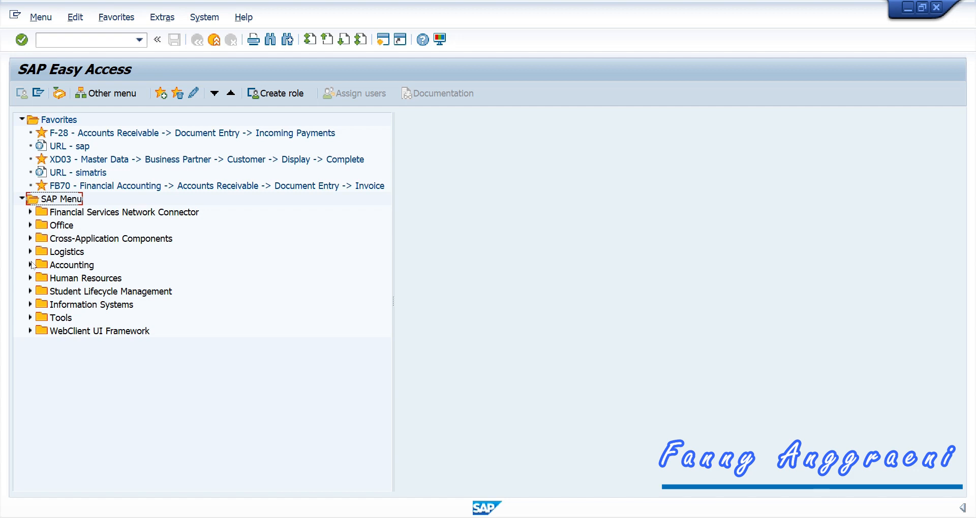
Step: Expand Accounting > Financial Accounting > Accounts Payable > Account and launch FK10N Display Balances
click(31, 265)
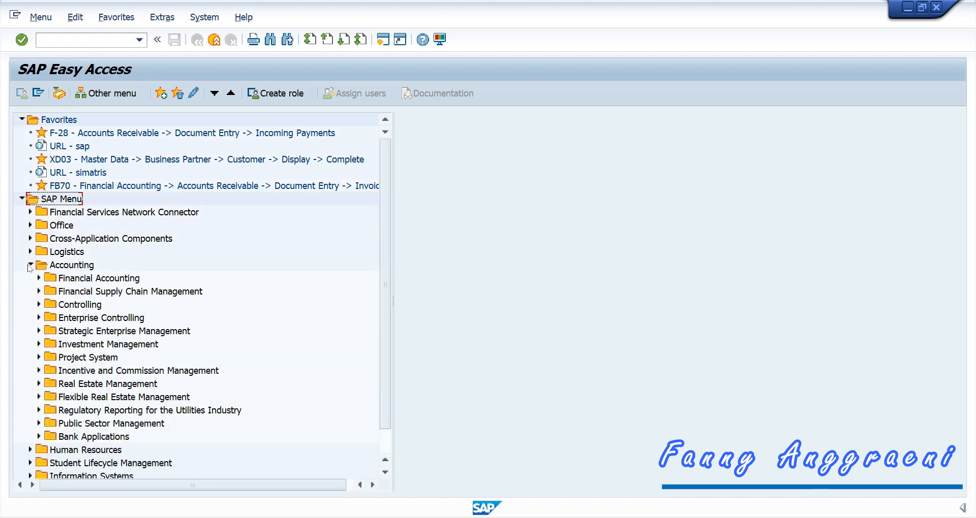
click(38, 278)
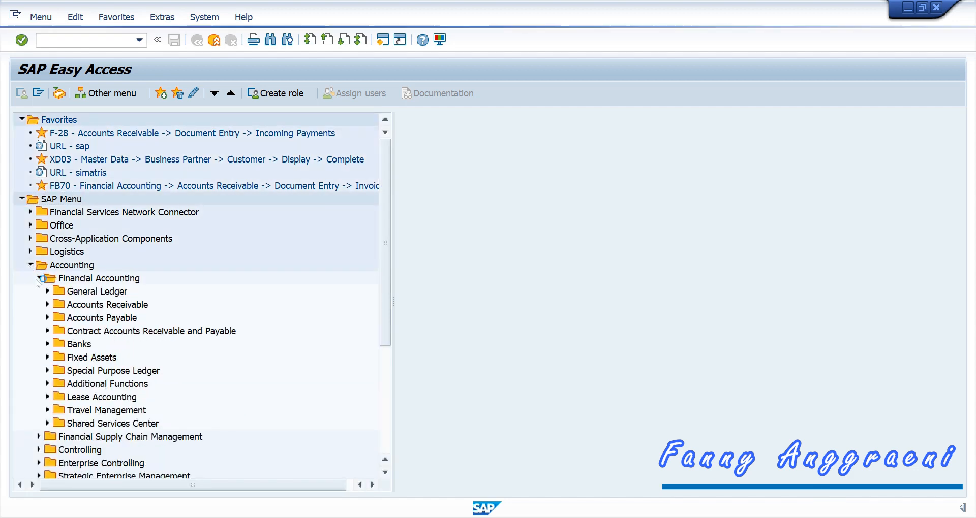
click(47, 318)
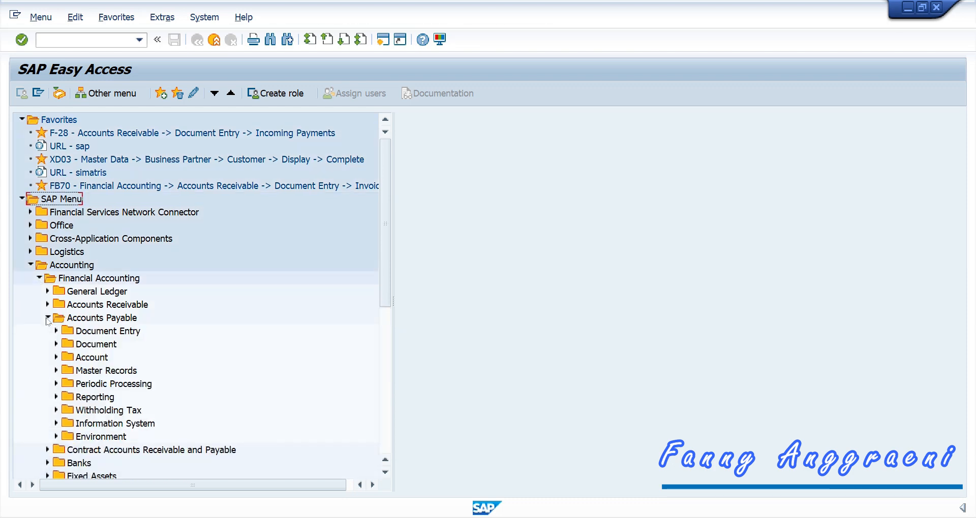
click(54, 357)
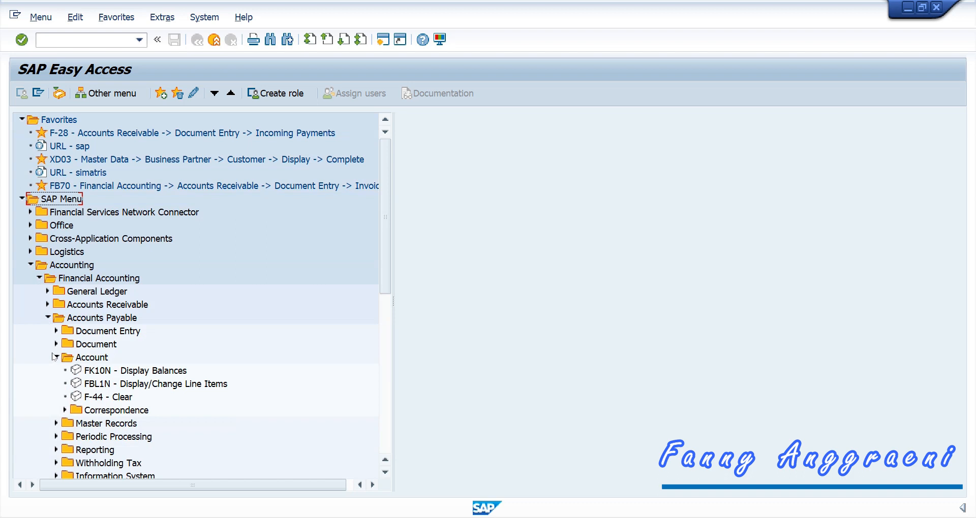
click(96, 374)
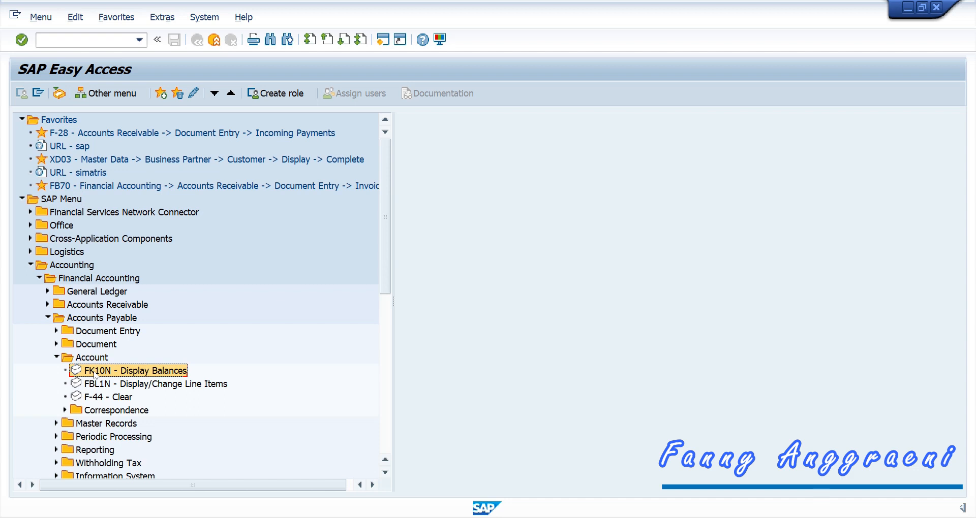
double_click(96, 374)
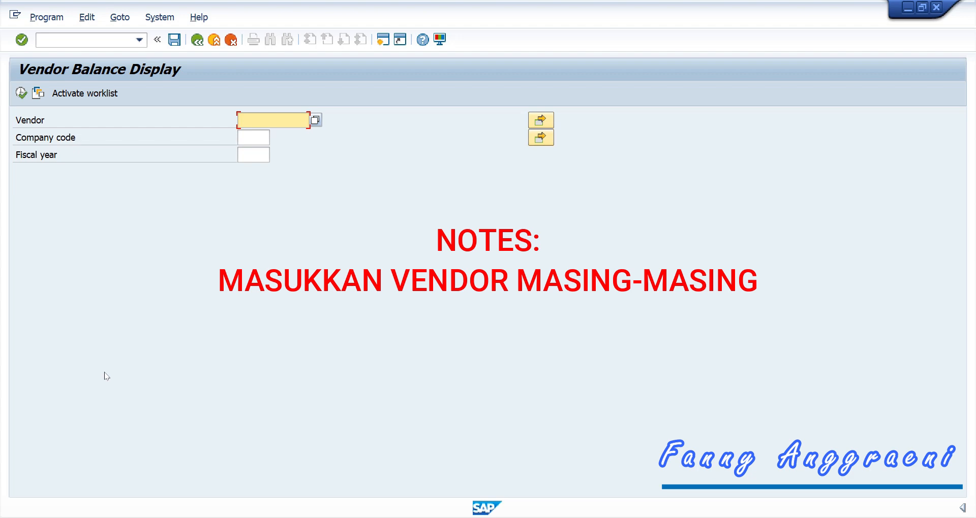
Step: Display vendor AGENCYF00's 2021 balances in company code 1000 and check the 4.400,00 debit total
text(AGENCYF00)
click(257, 135)
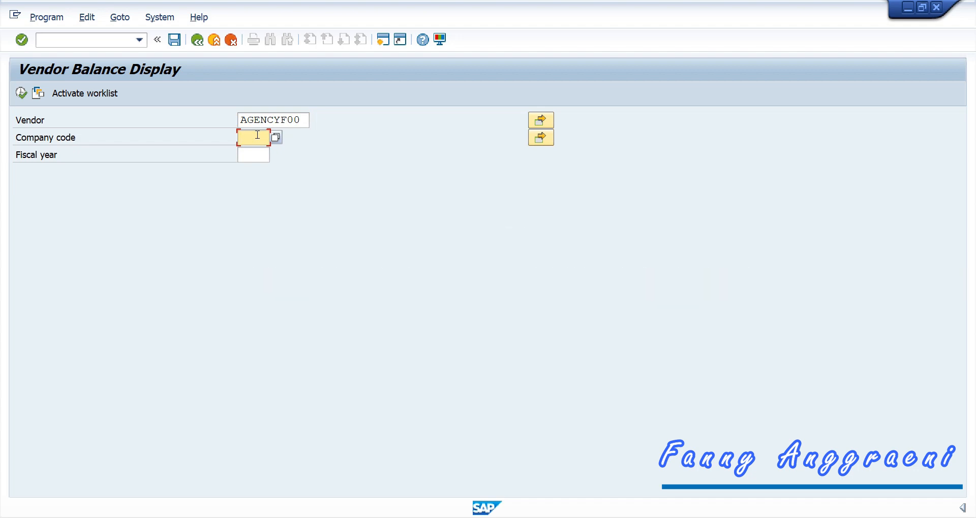
text(1000)
click(256, 150)
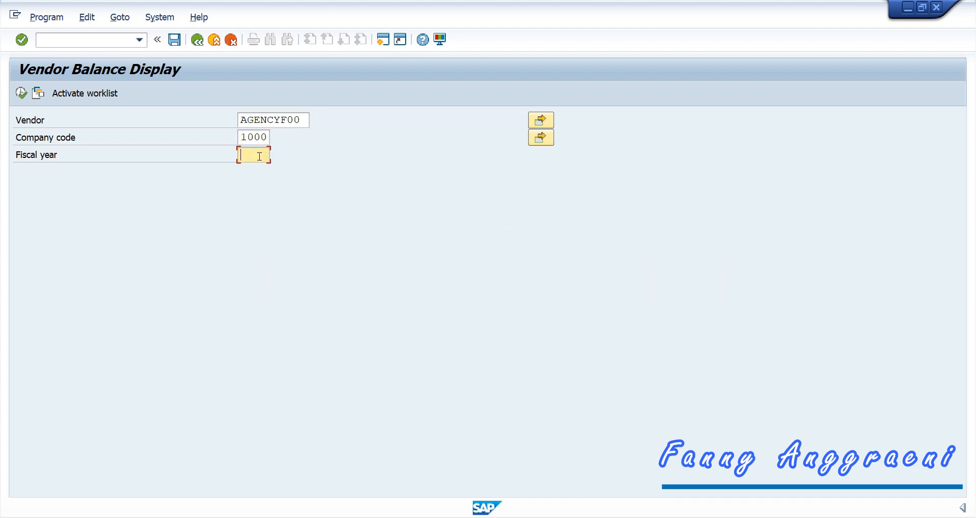
text(2021)
click(20, 93)
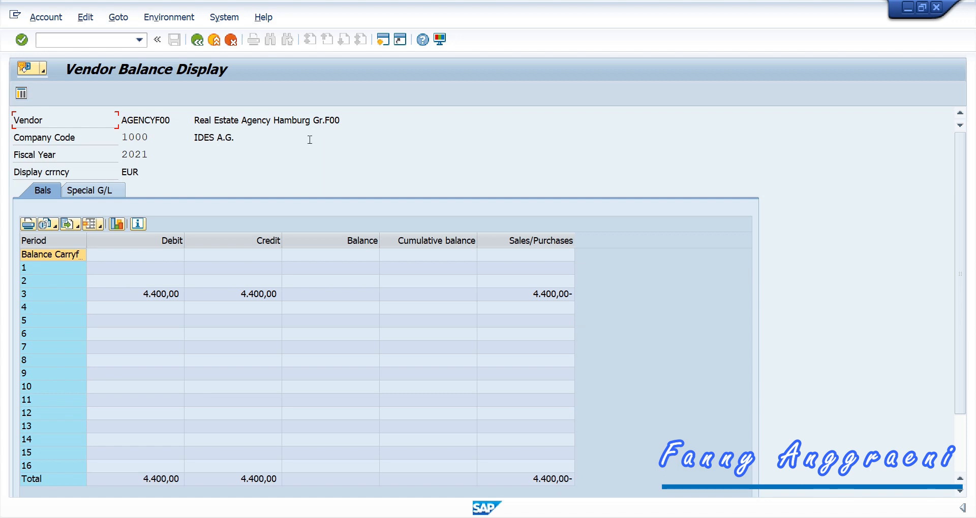
drag(254, 241, 171, 244)
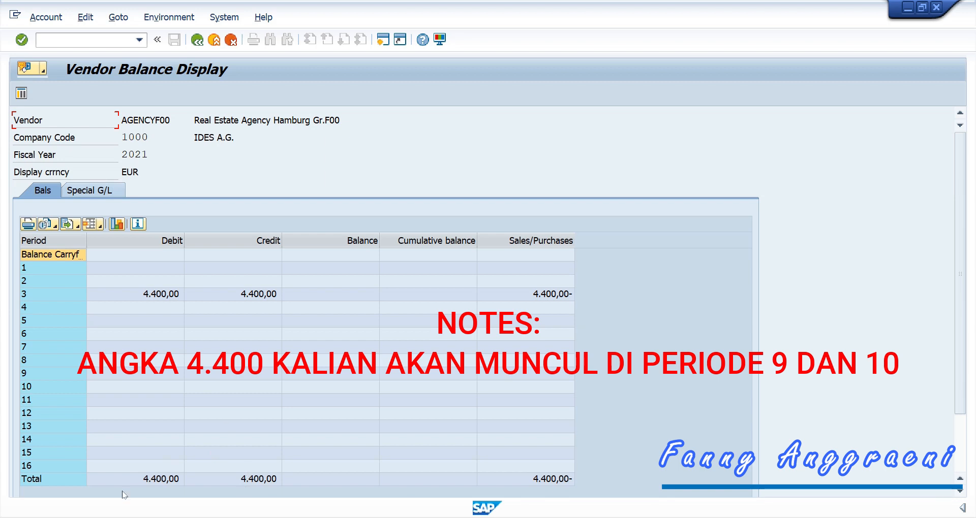
click(202, 475)
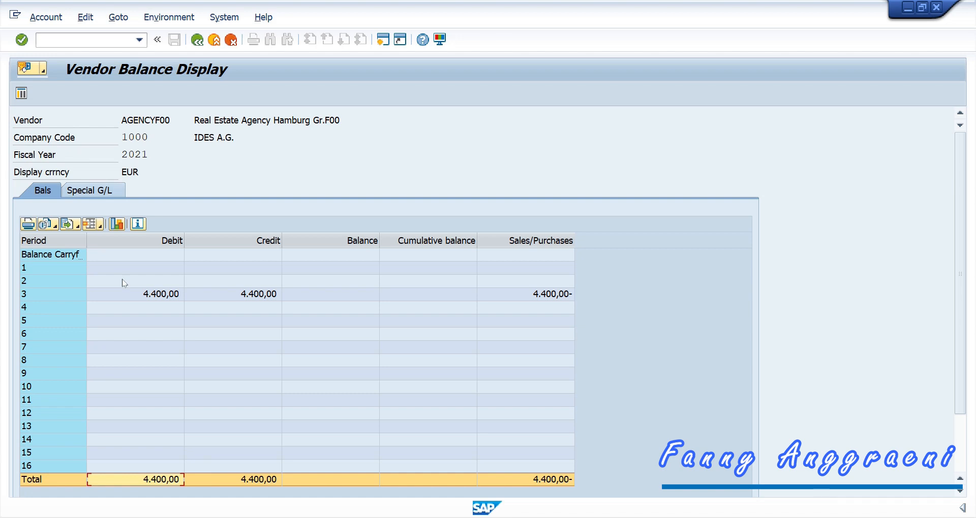
double_click(137, 294)
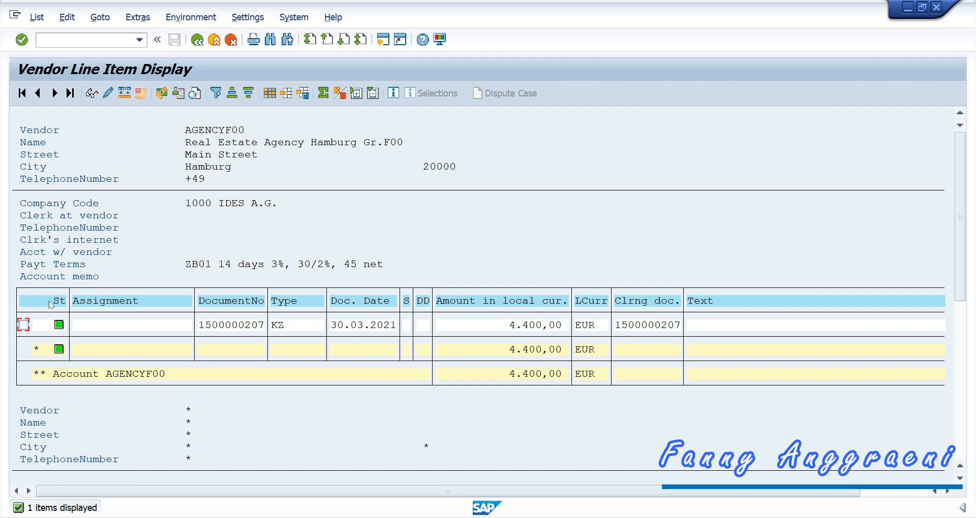
click(92, 94)
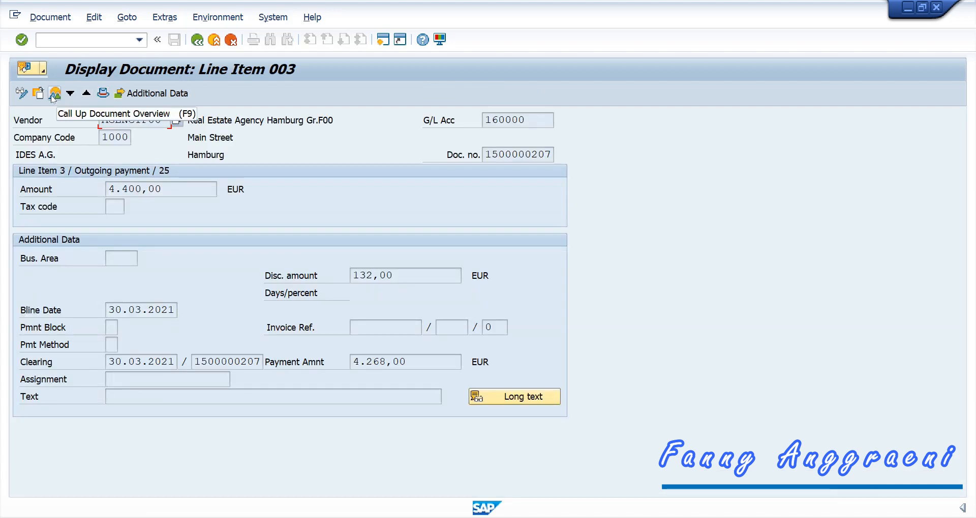
click(53, 97)
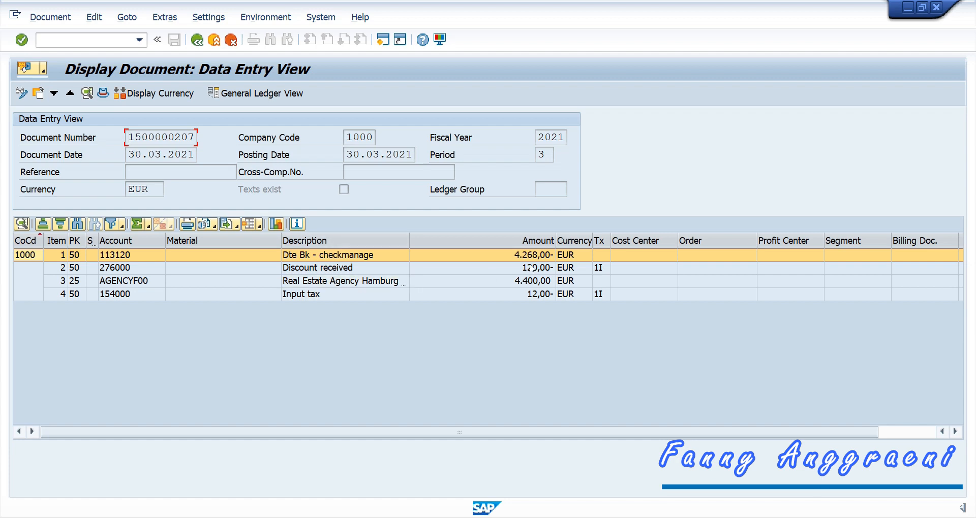
click(529, 281)
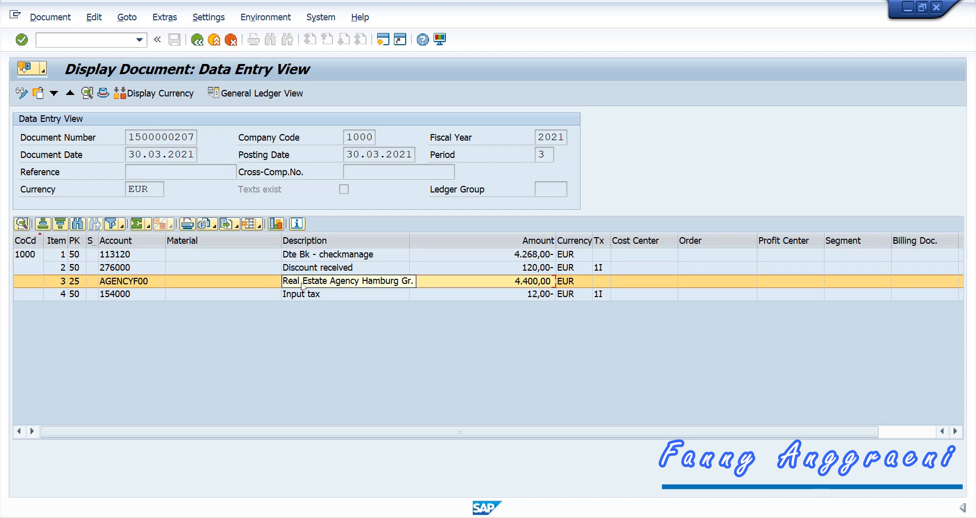
click(311, 270)
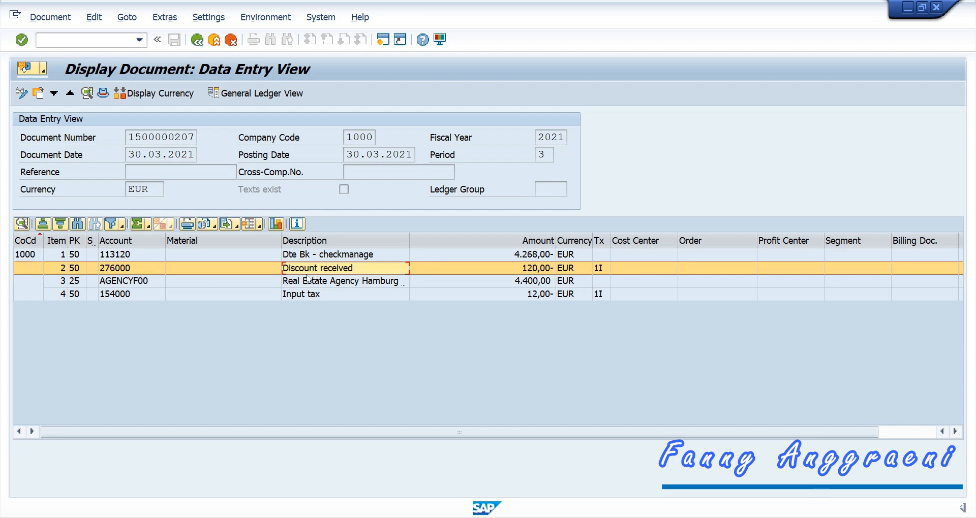
click(323, 297)
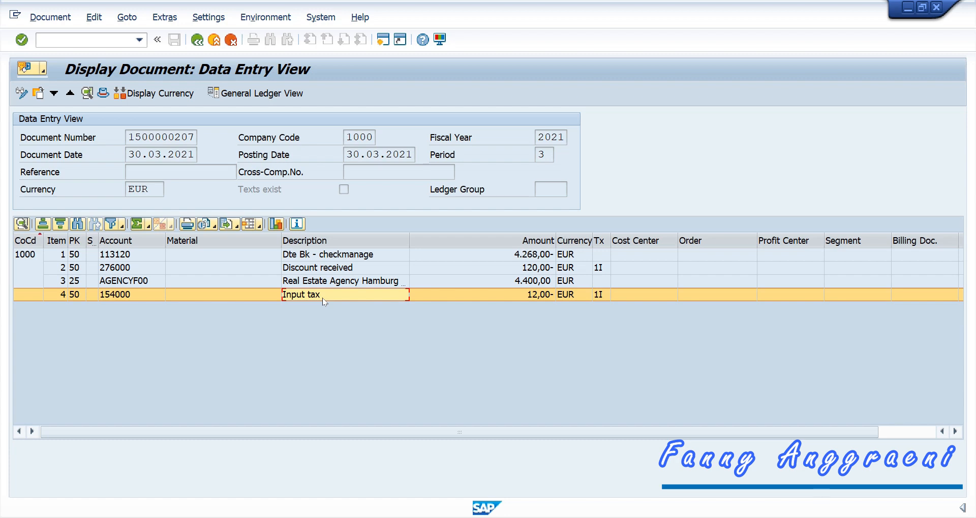
click(335, 256)
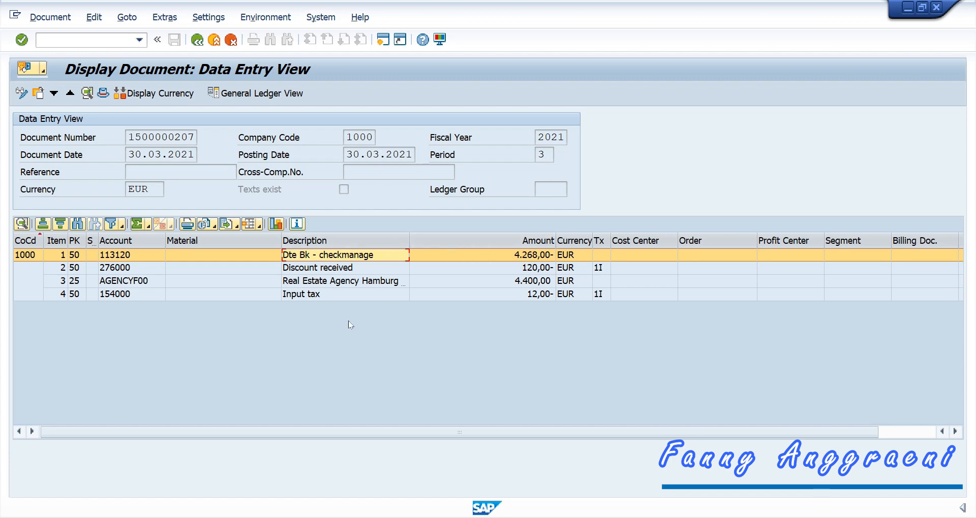
click(378, 283)
click(379, 266)
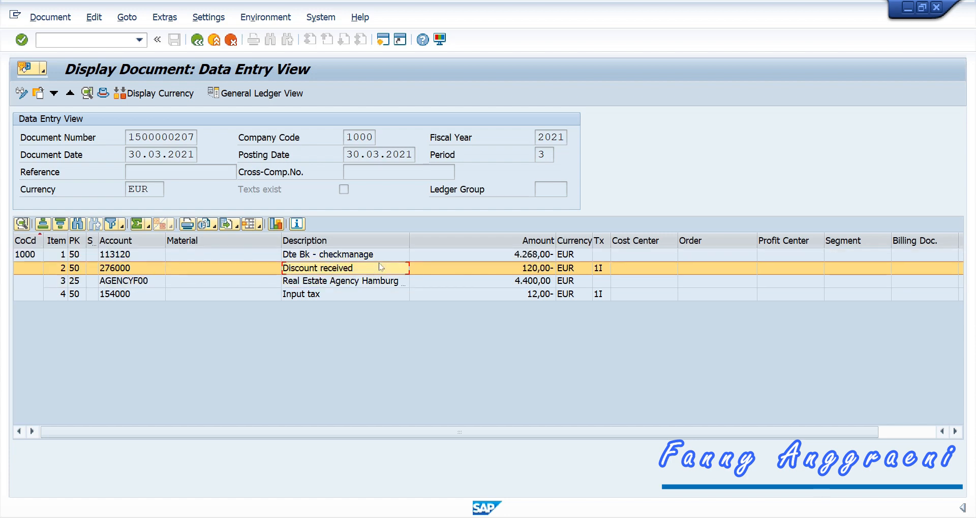
click(380, 295)
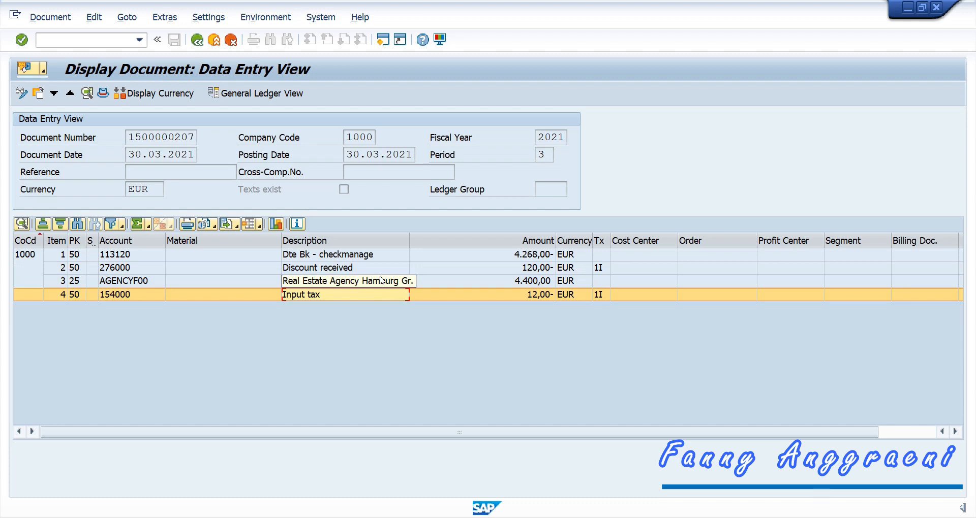
click(379, 255)
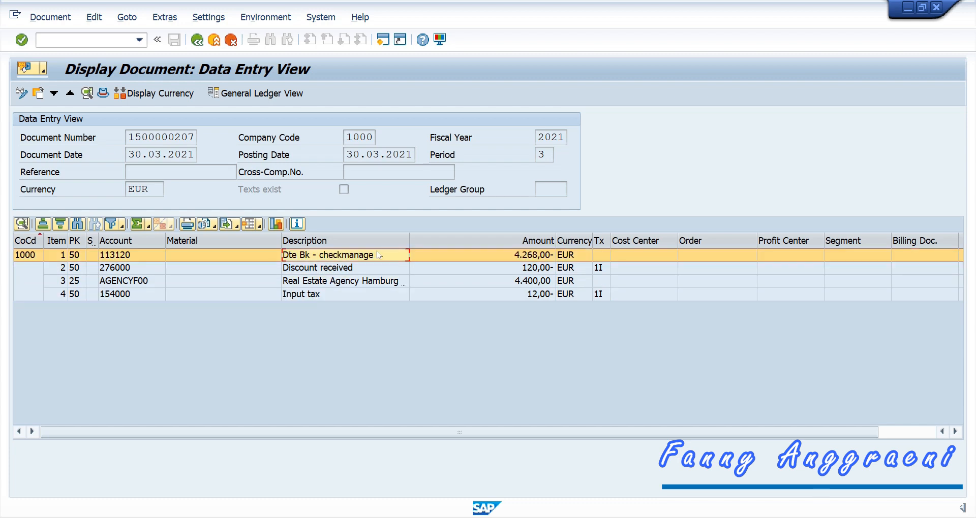
key(ctrl+slash)
Step: Return to the main menu and start F110 - Payments from Accounts Payable > Periodic Processing
text(/n)
key(Return)
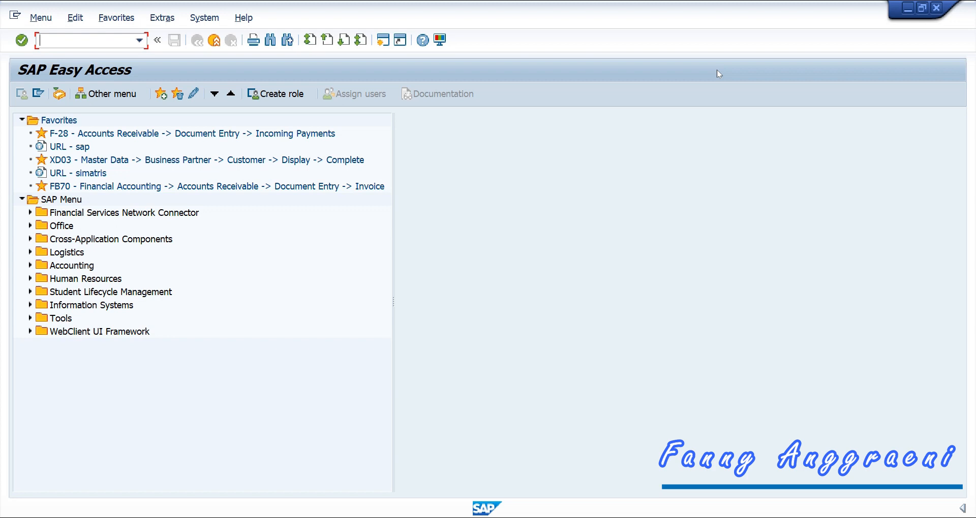
click(30, 267)
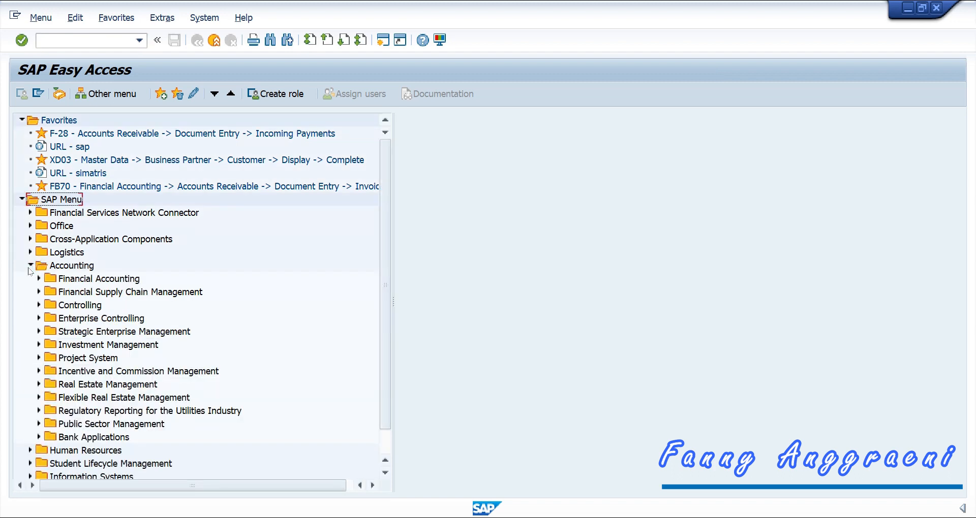
click(39, 279)
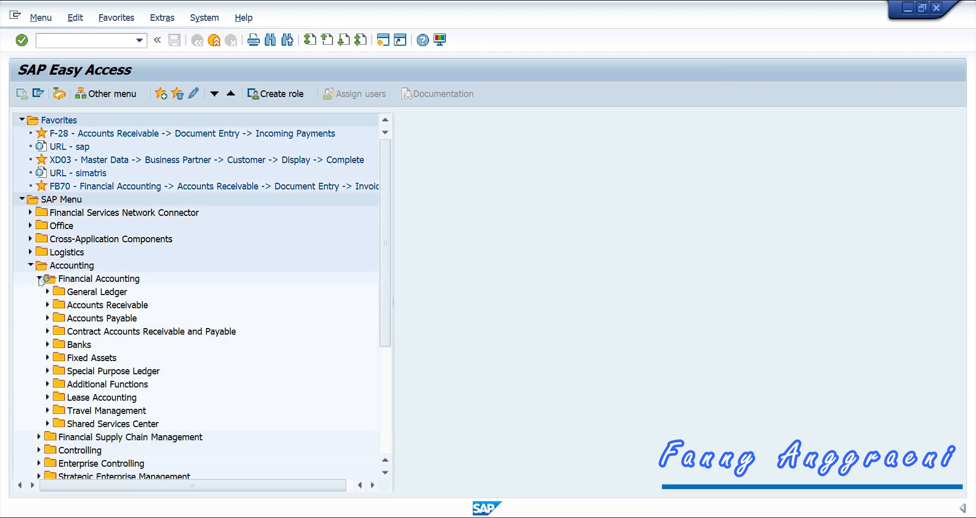
click(48, 319)
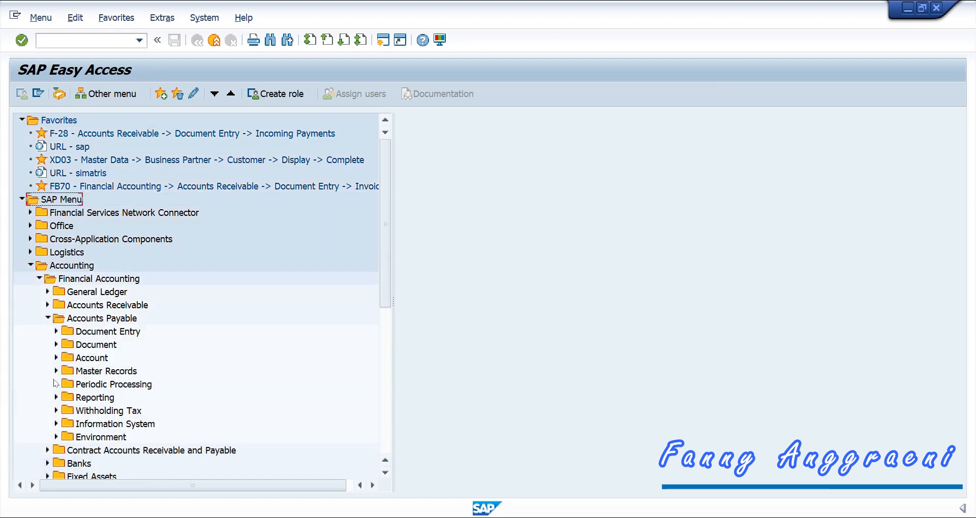
click(56, 384)
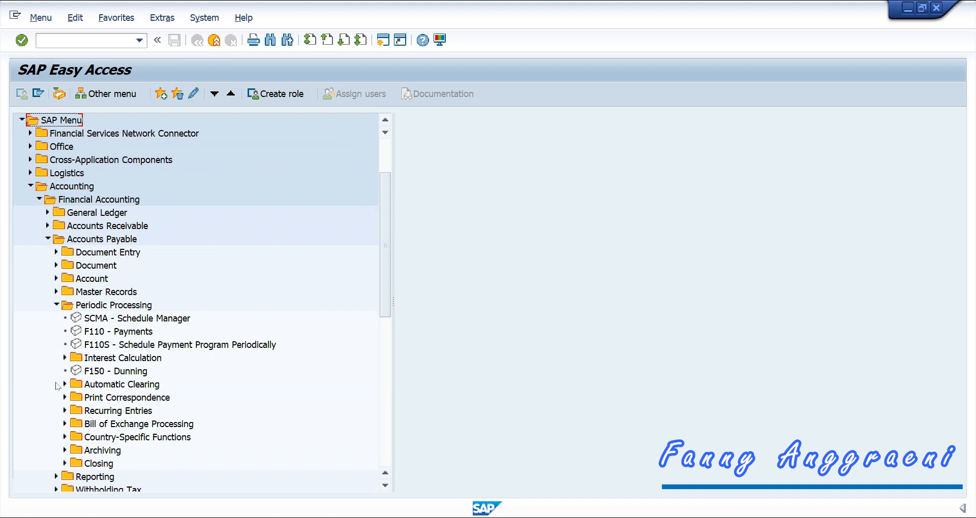
click(109, 333)
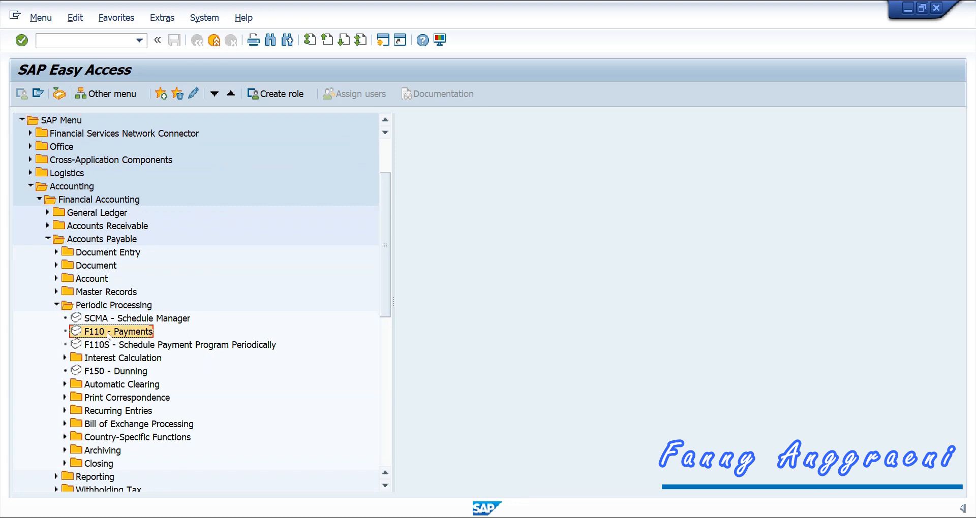
double_click(109, 333)
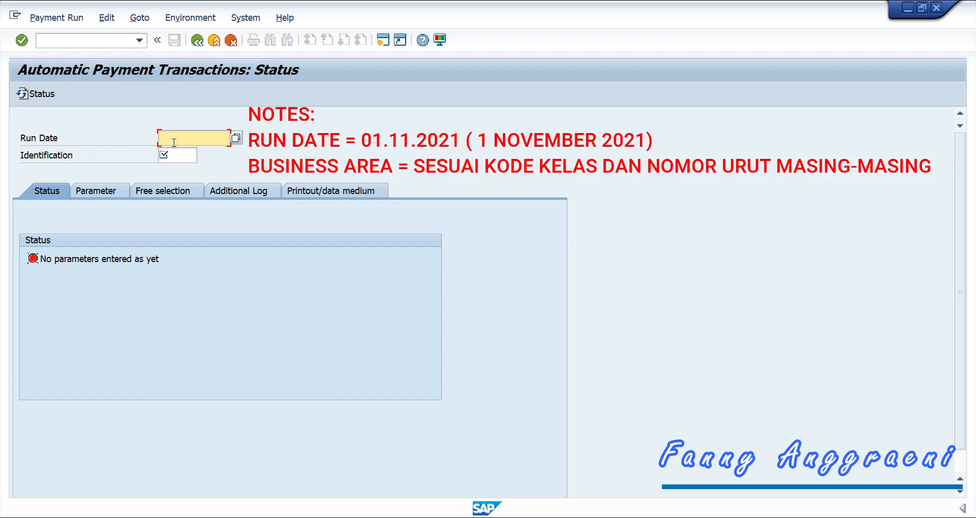
Step: Identify the payment run with run date 01.05.2021 and identification BF00, and view its parameters
text(01.05.2021)
click(189, 162)
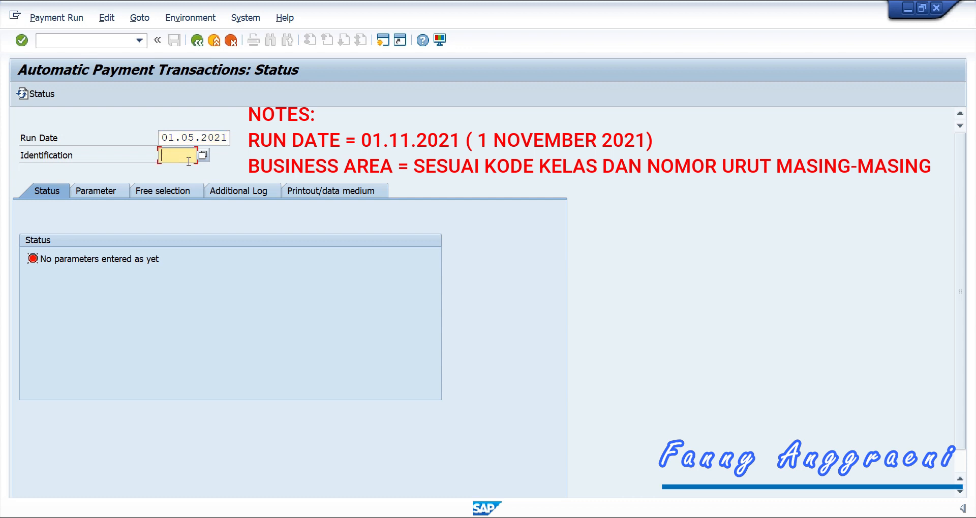
text(BF00)
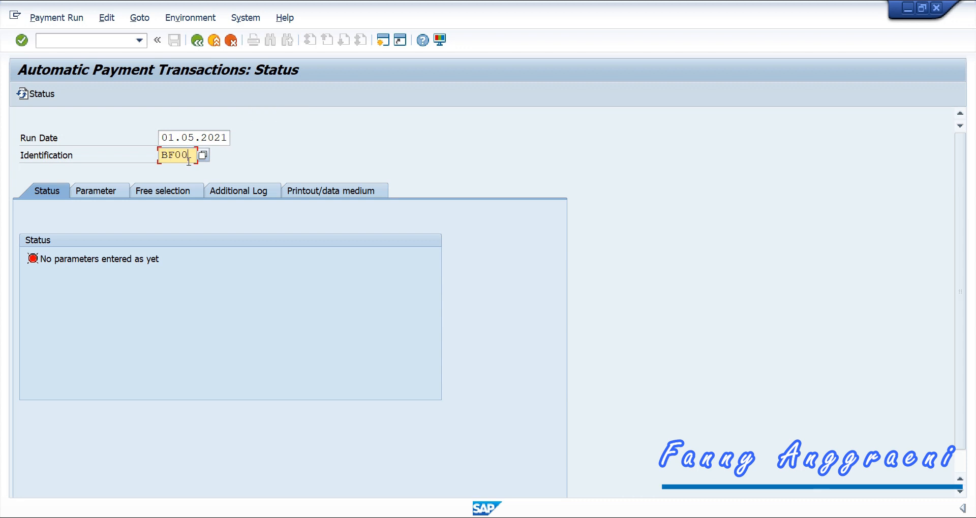
click(47, 272)
key(shift+Tab)
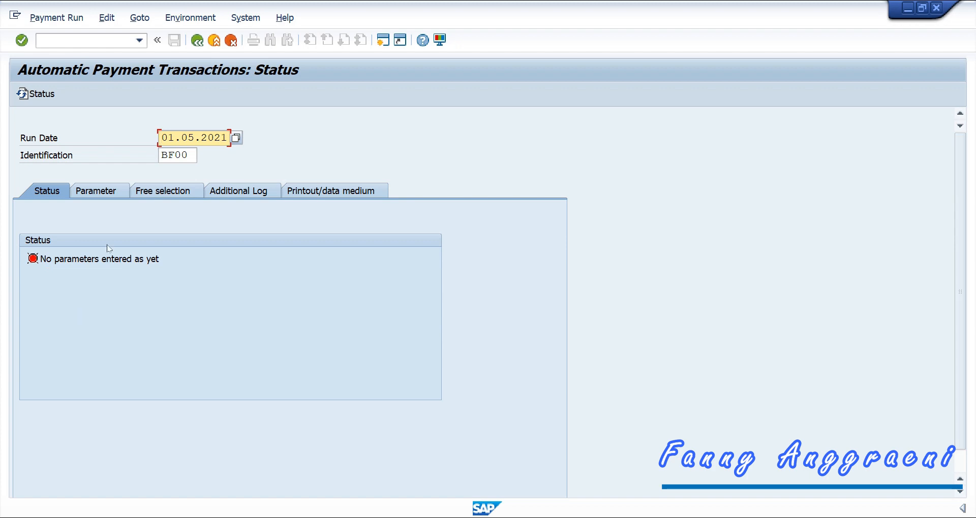
click(106, 195)
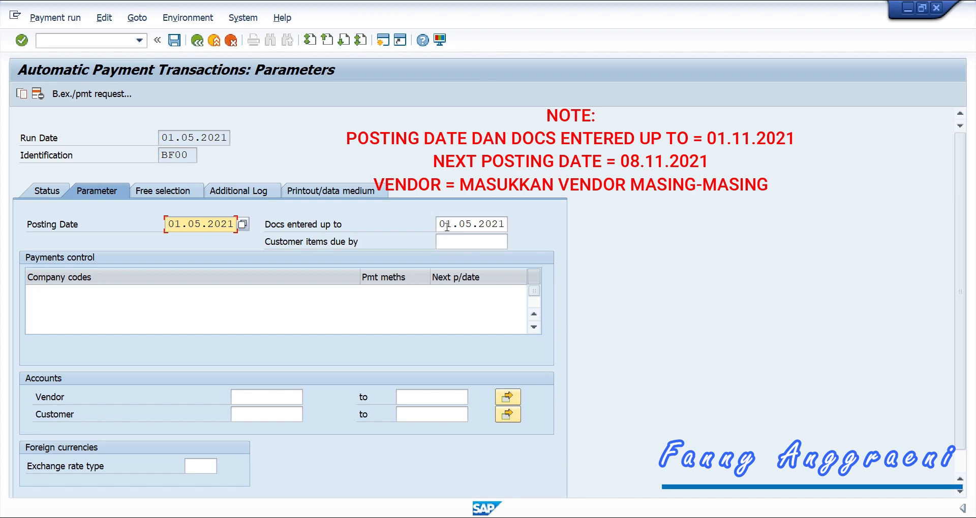
Step: Save run parameters: company code 1000, payment method S, next date 08.05.2021 and the vendor account
click(79, 292)
text(1000)
click(415, 295)
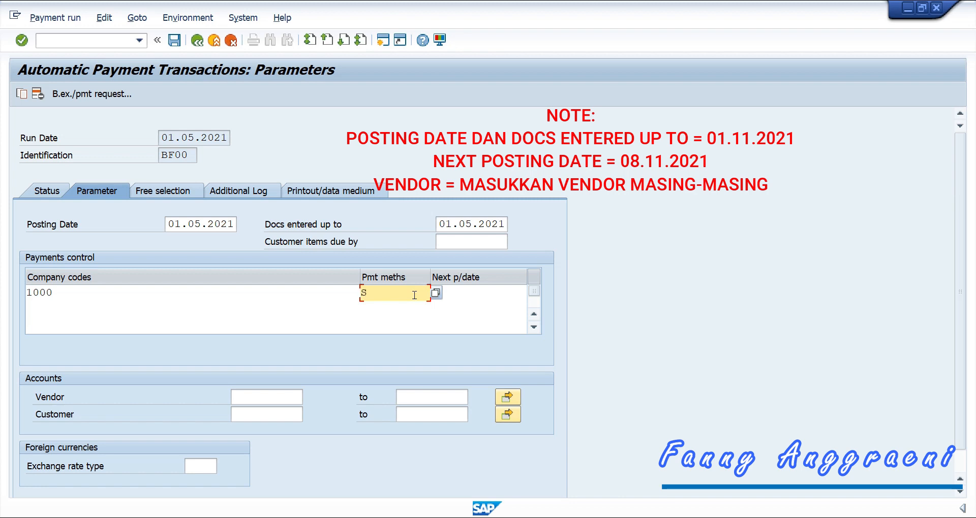
text(S)
click(508, 299)
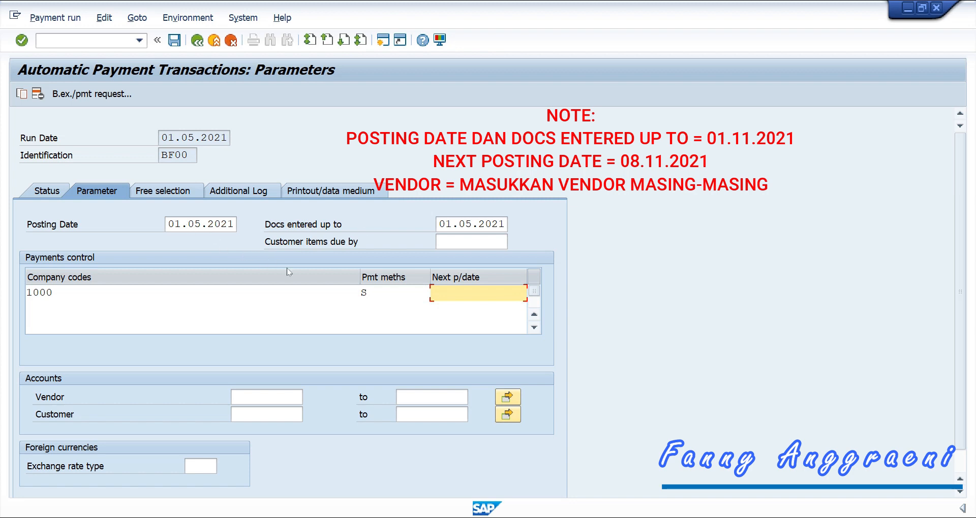
text(08.0)
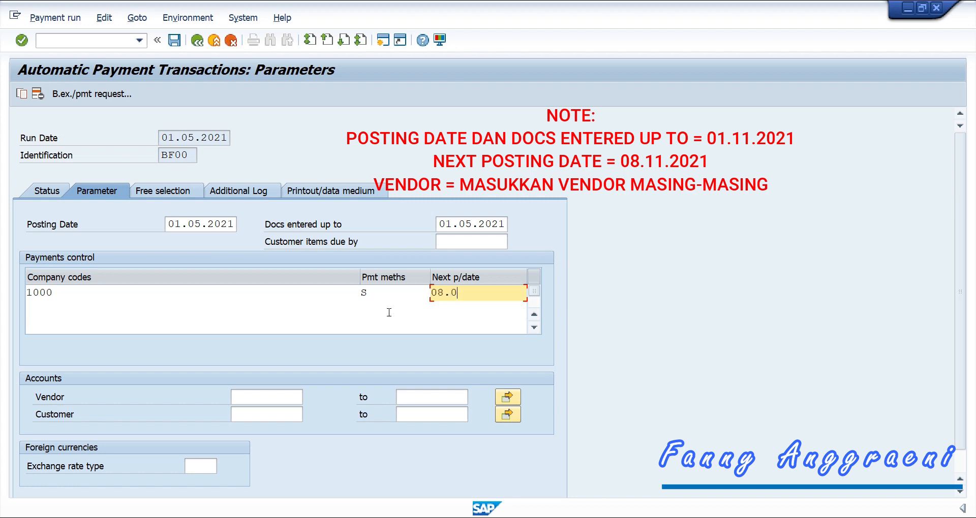
text(5.2021)
click(280, 399)
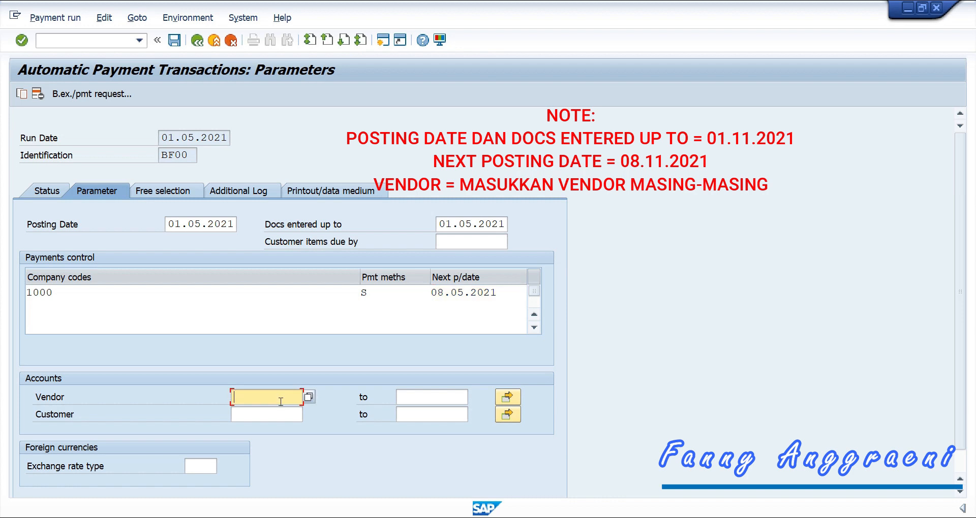
text(LANDLRDF00)
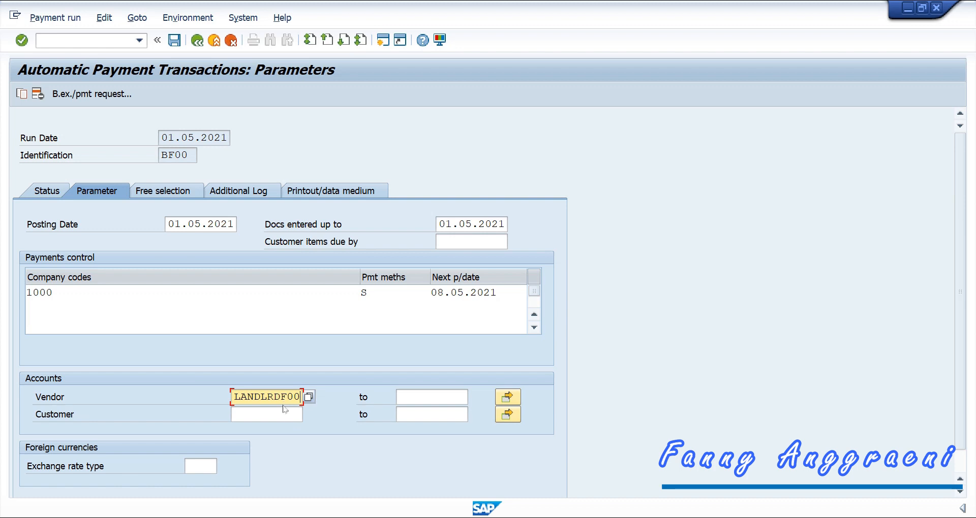
click(175, 41)
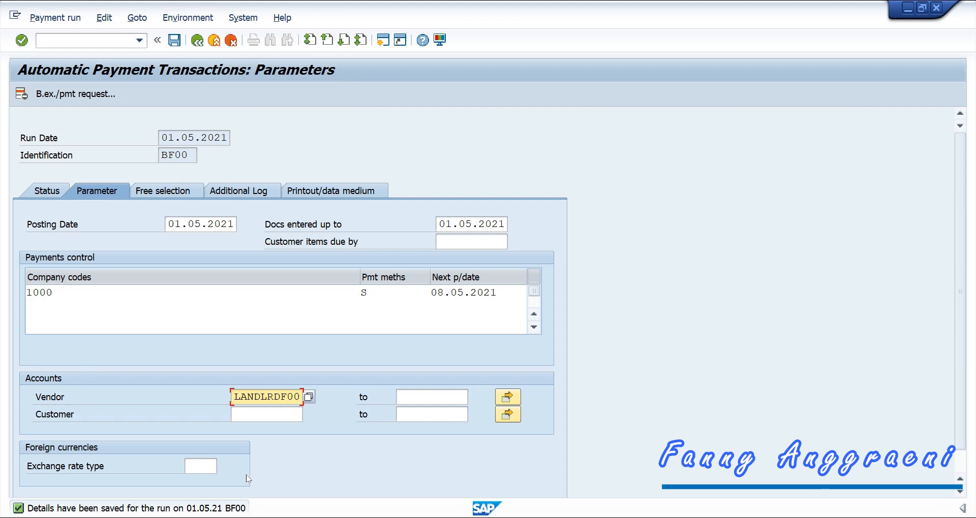
click(245, 196)
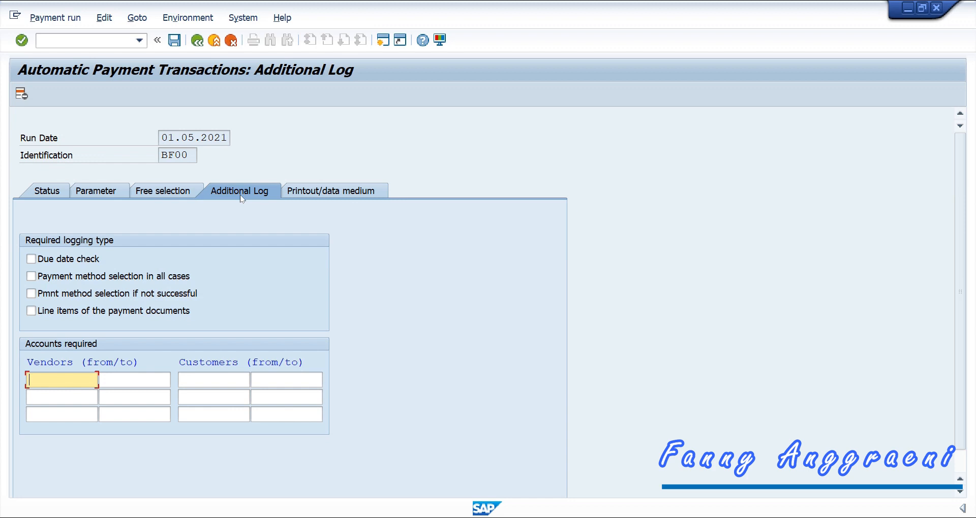
Step: Log due date check, payment method selection and line items for the vendor, then save
click(31, 260)
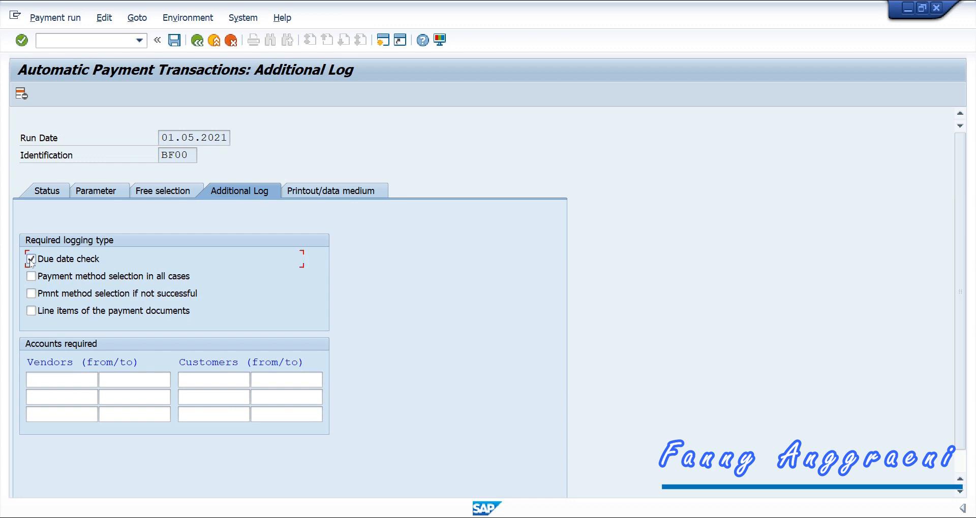
click(31, 276)
click(31, 311)
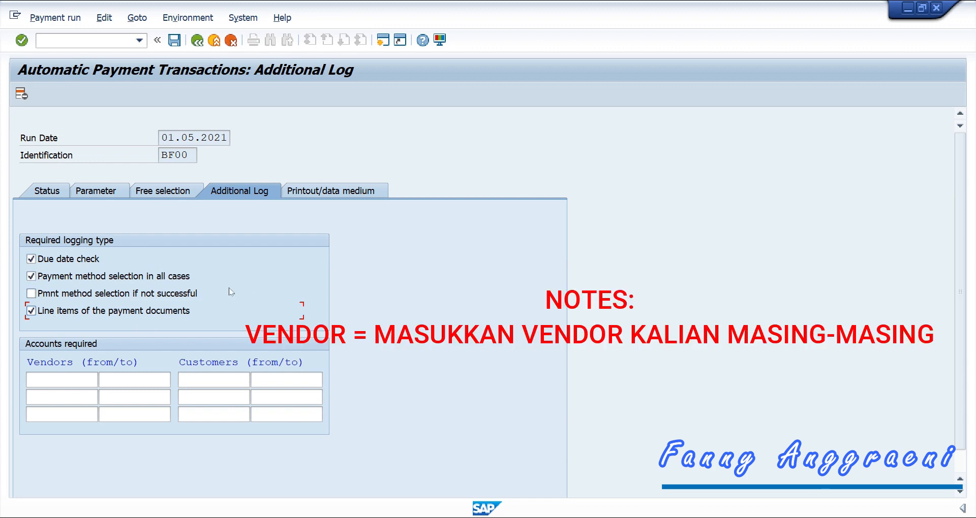
click(57, 380)
text(L)
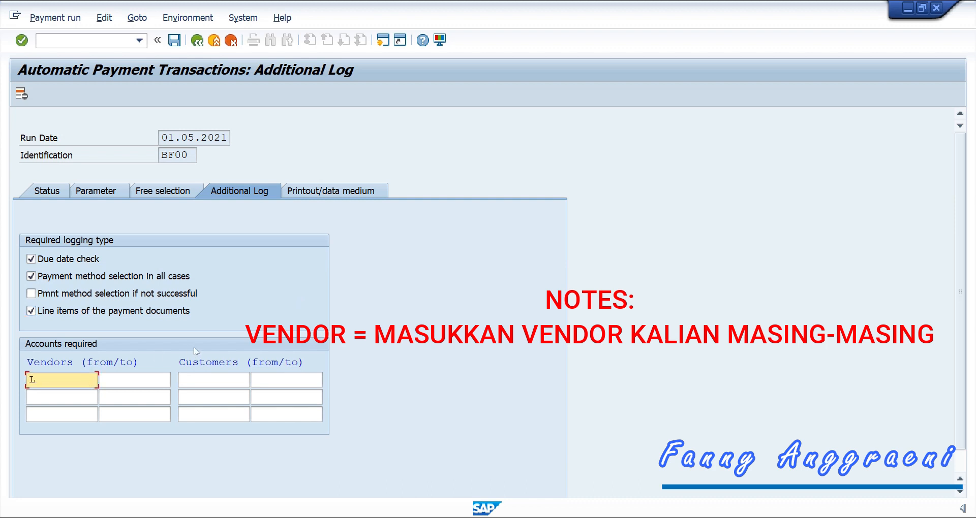
text(ANDLRDF00)
key(Tab)
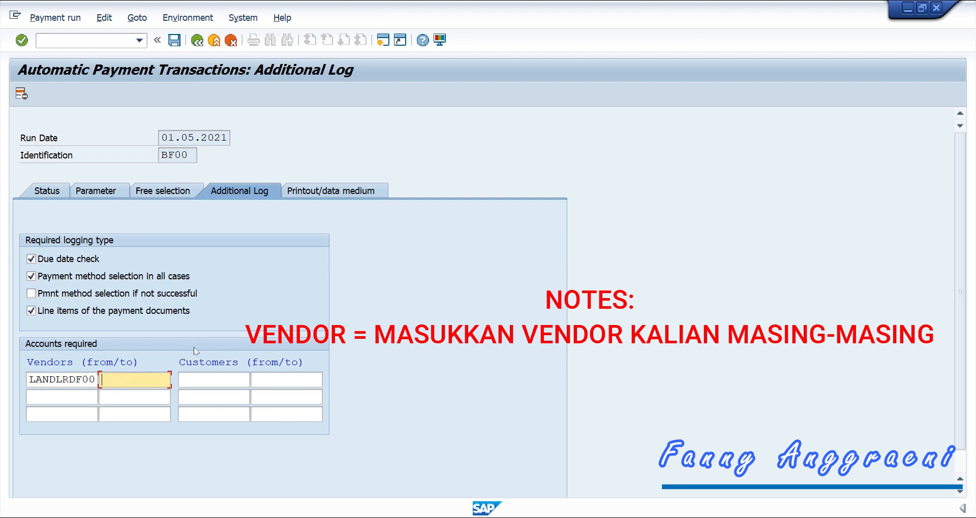
text(LANDLRDF00)
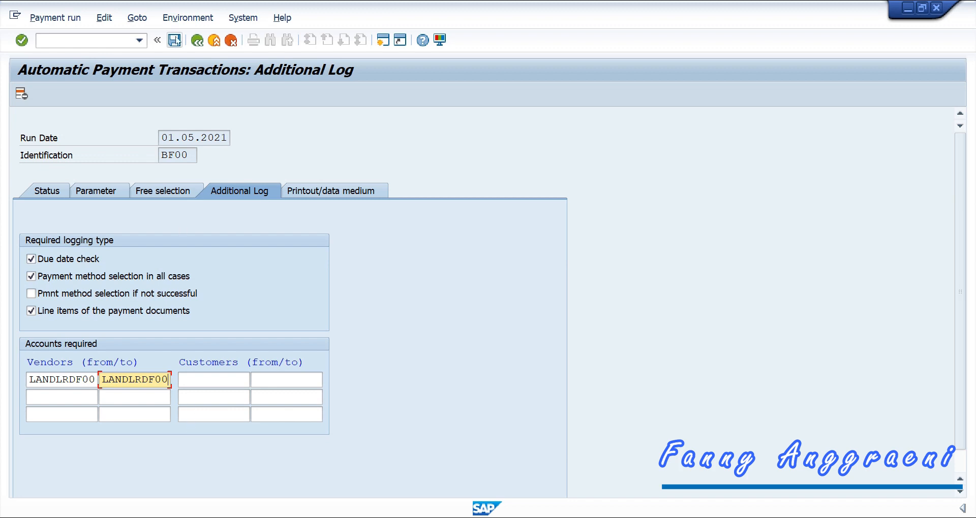
click(175, 40)
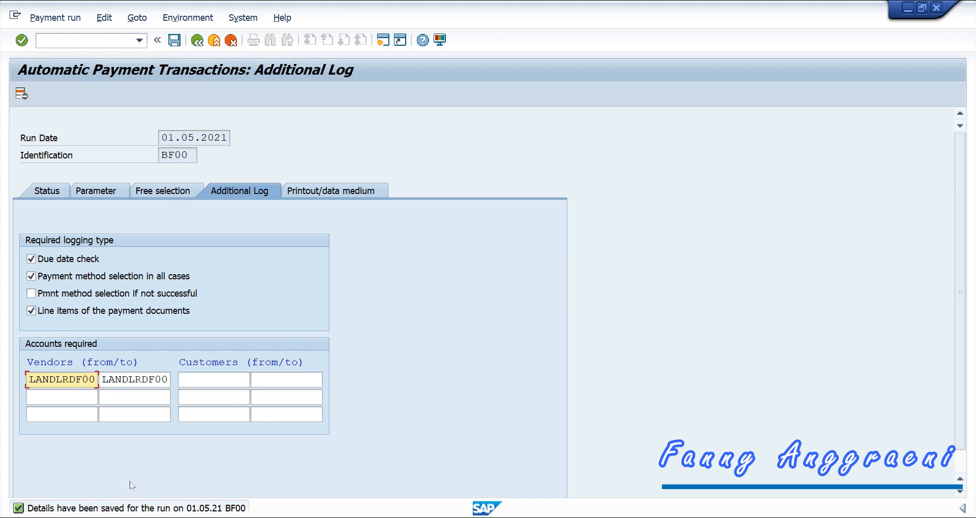
click(35, 192)
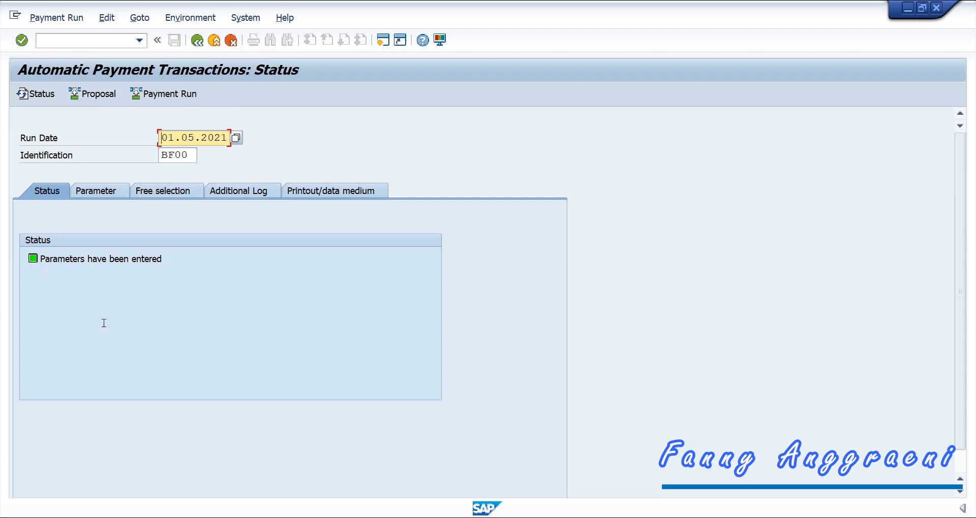
Step: Schedule the payment proposal to start immediately and refresh the status until it is created
click(96, 96)
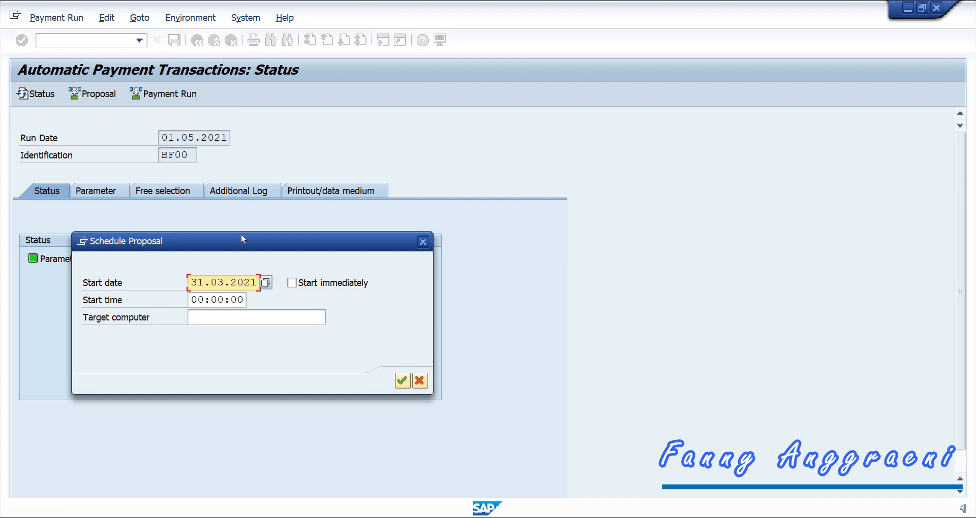
click(291, 283)
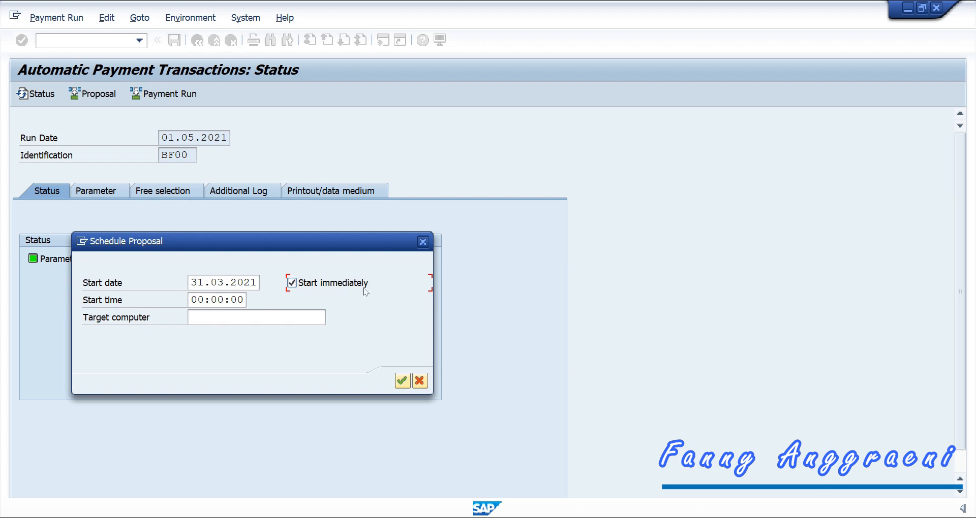
click(402, 381)
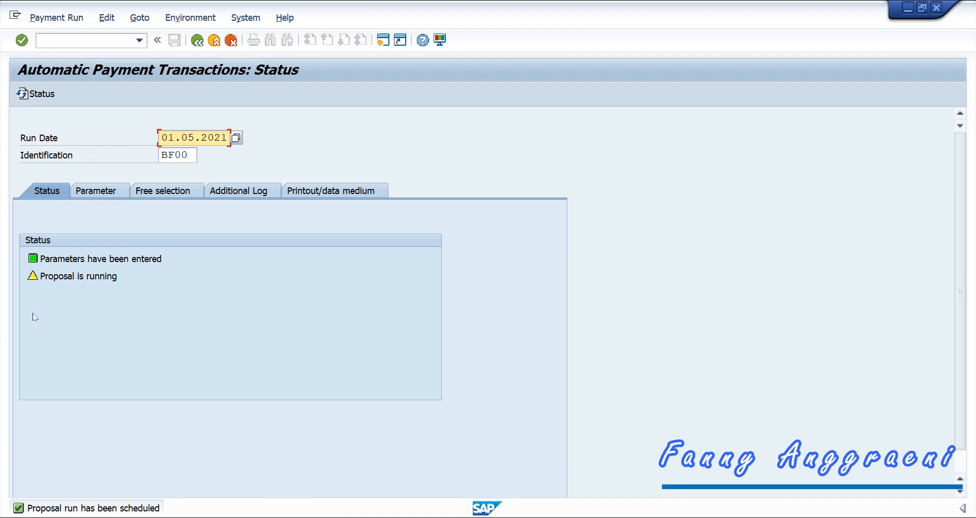
click(35, 286)
key(Return)
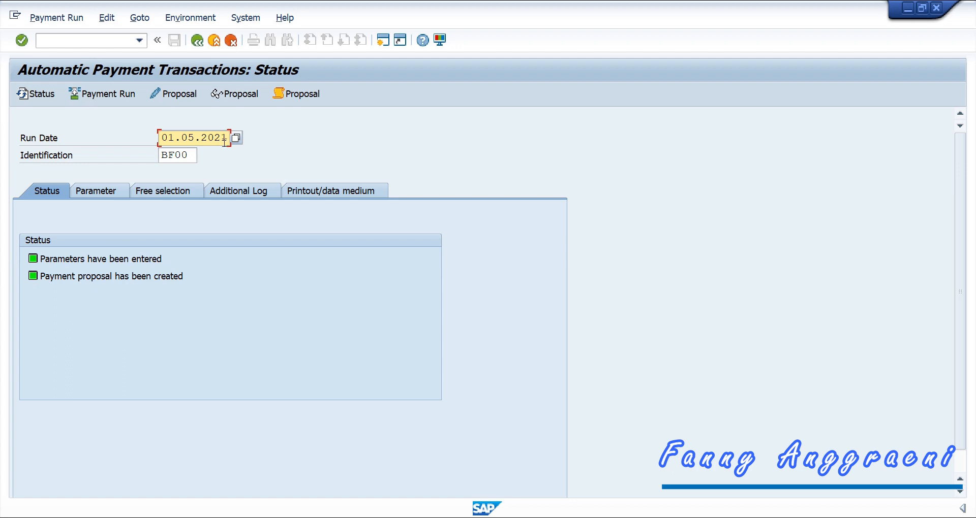
Step: Review the proposal's payments, then save variant SCHECK for print program RFFOD__S
click(232, 94)
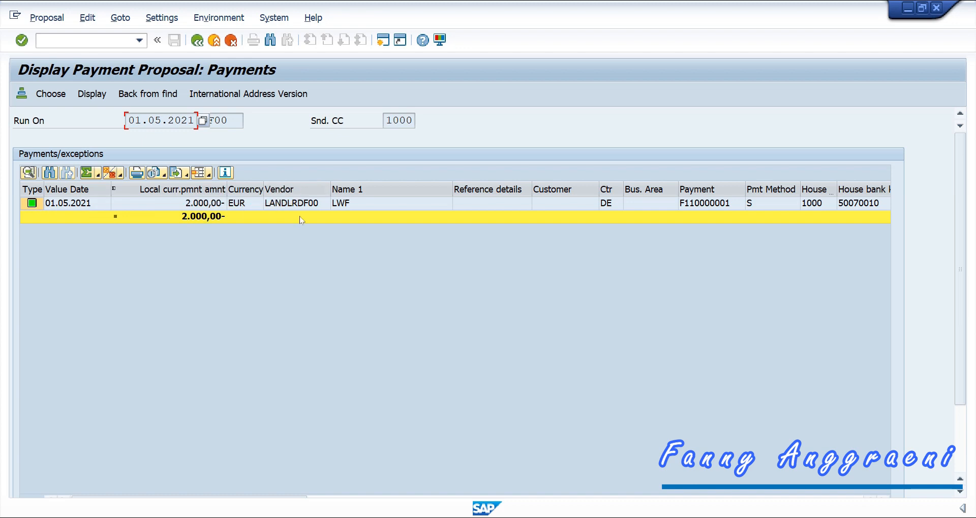
click(195, 41)
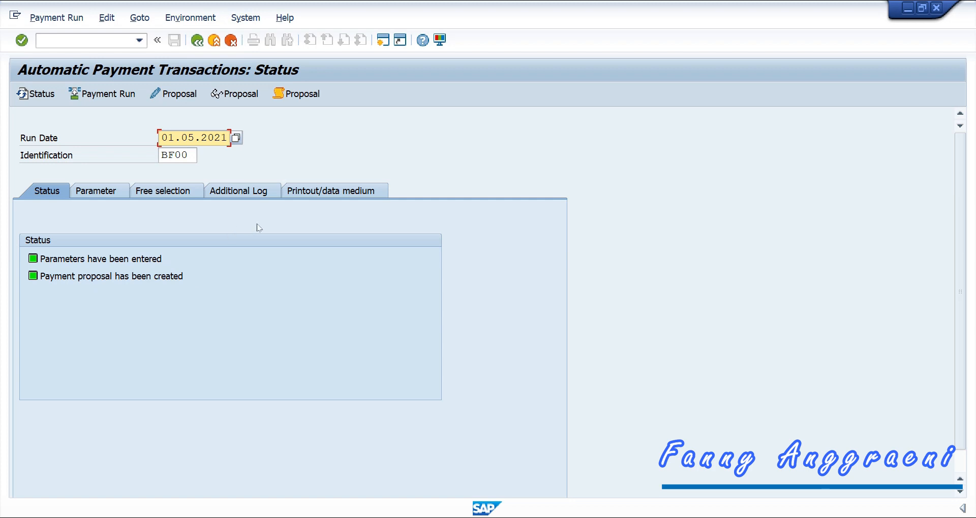
click(306, 194)
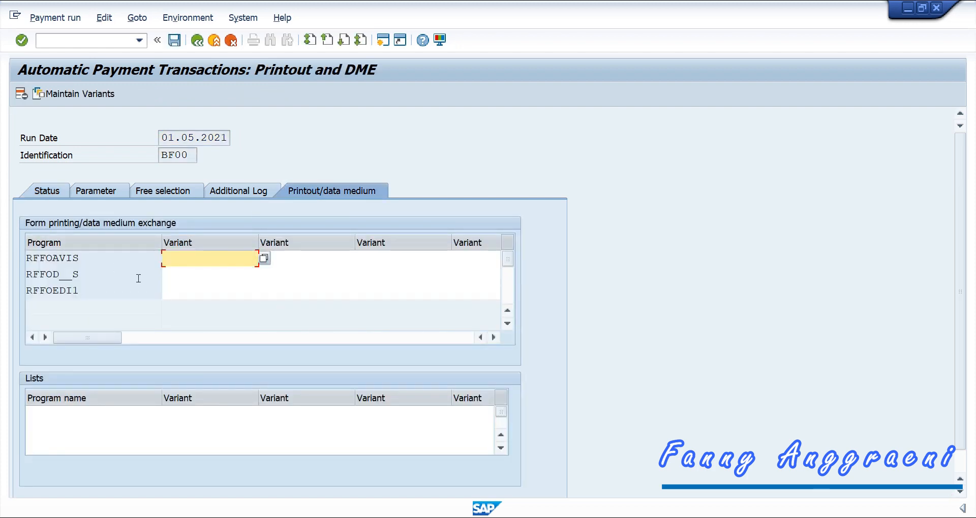
click(181, 276)
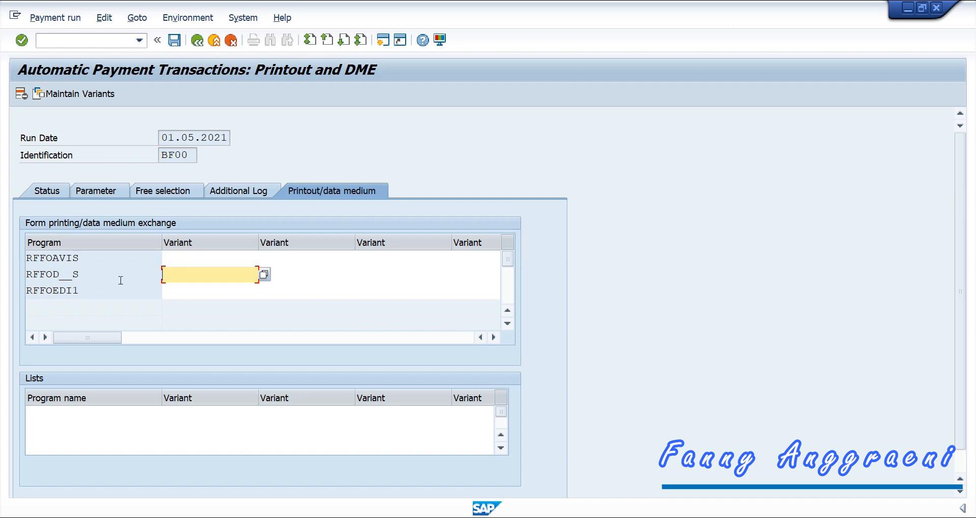
text(SCHECK)
click(175, 41)
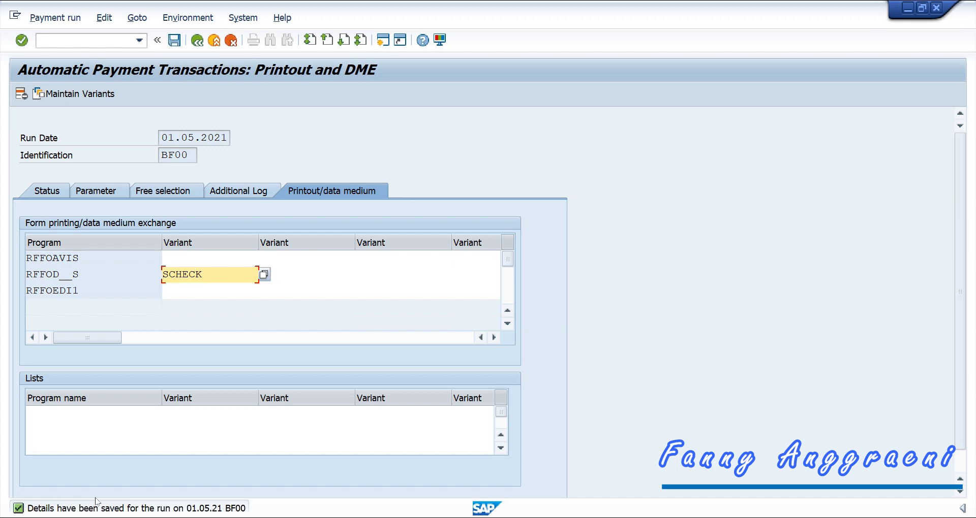
click(56, 195)
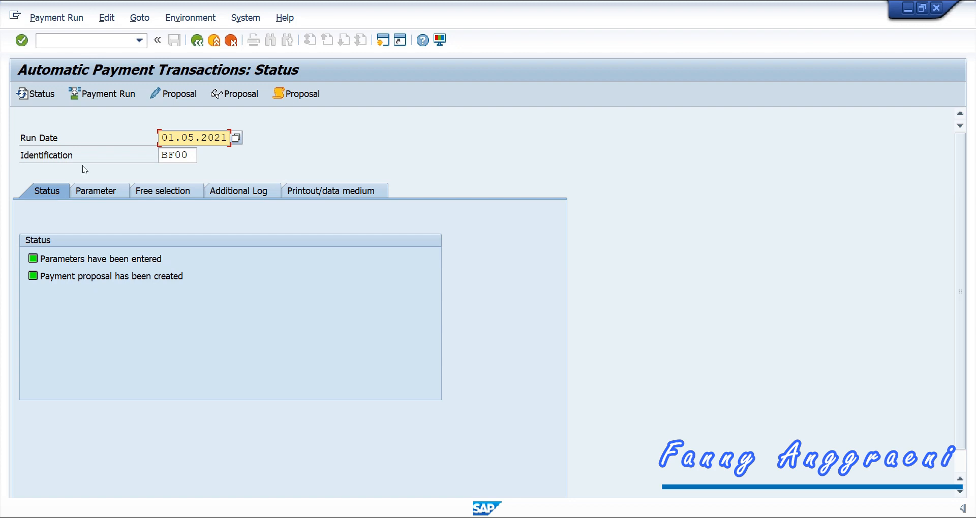
Step: Schedule the payment run with payment medium to start immediately, and refresh until carried out
click(105, 97)
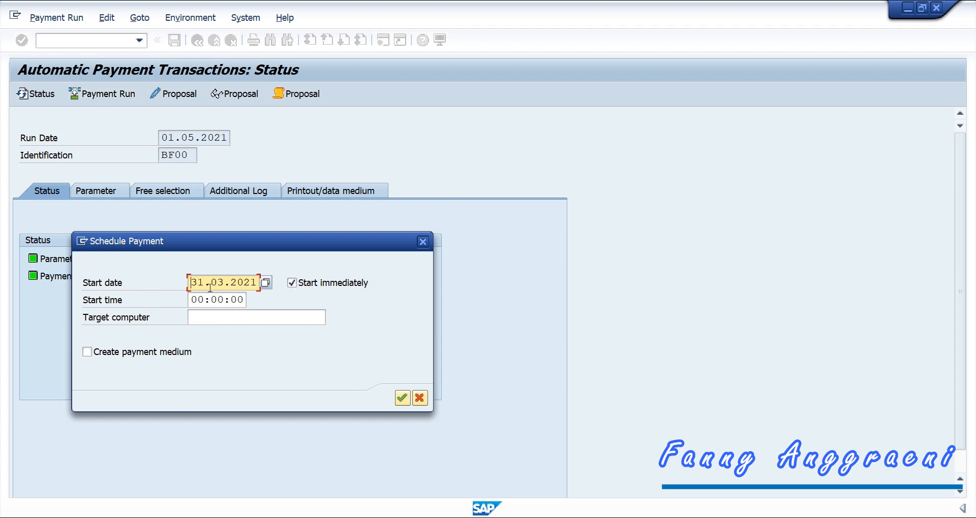
click(87, 352)
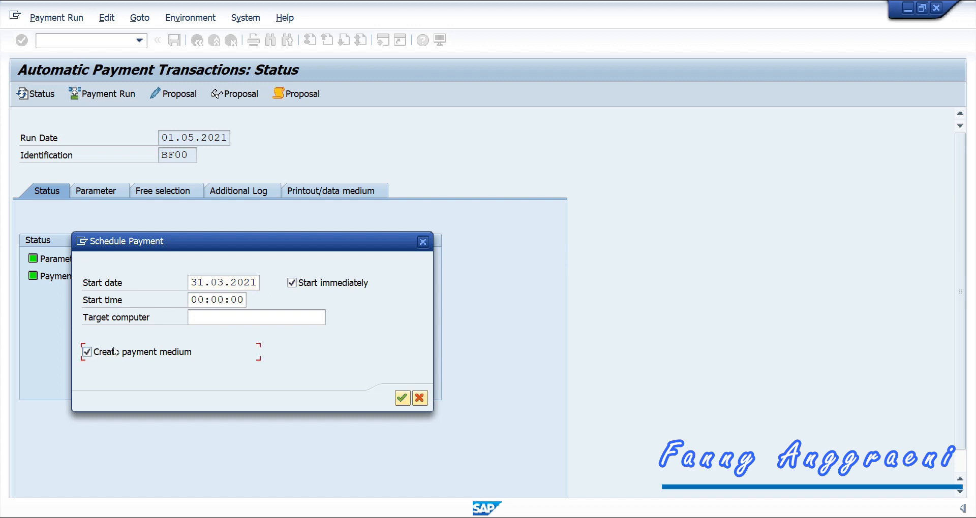
click(402, 399)
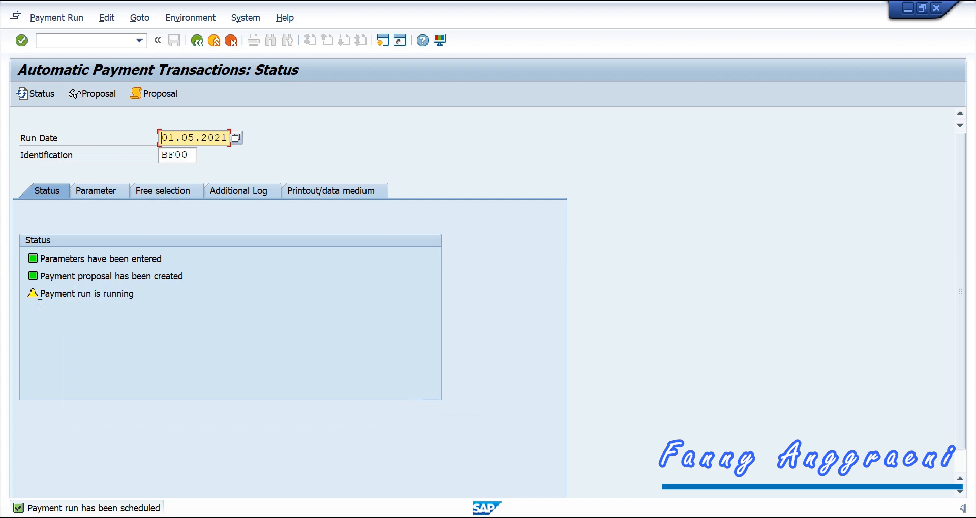
key(Return)
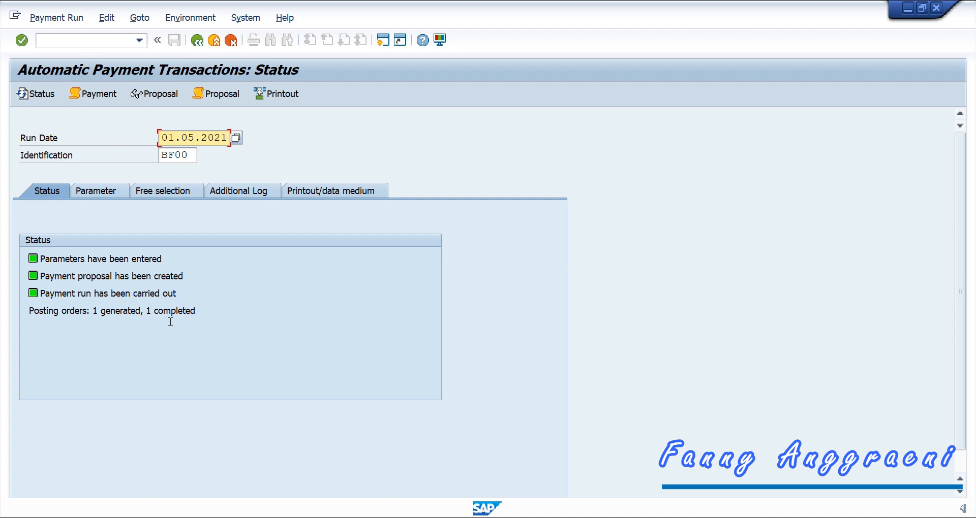
Step: List spool requests in Output Control using the existing created-by and date filters
click(241, 17)
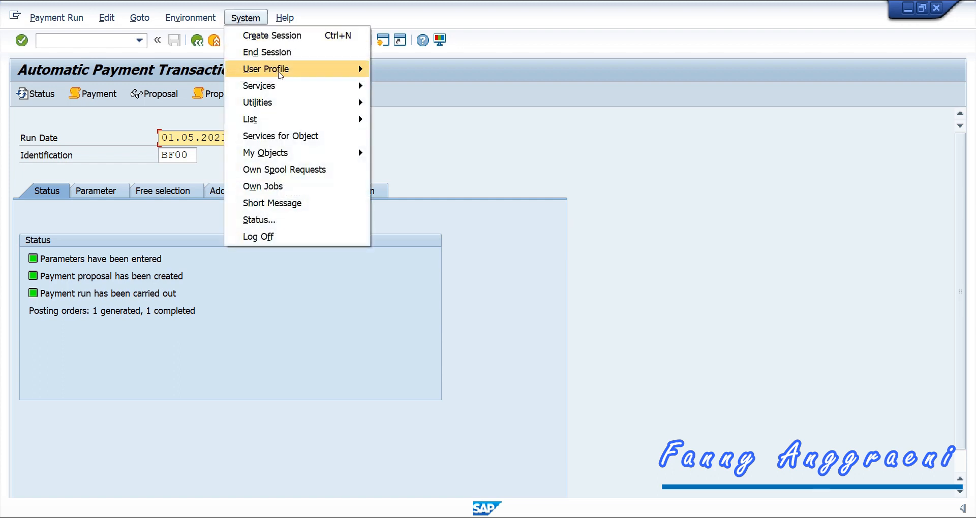
mouse_move(283, 83)
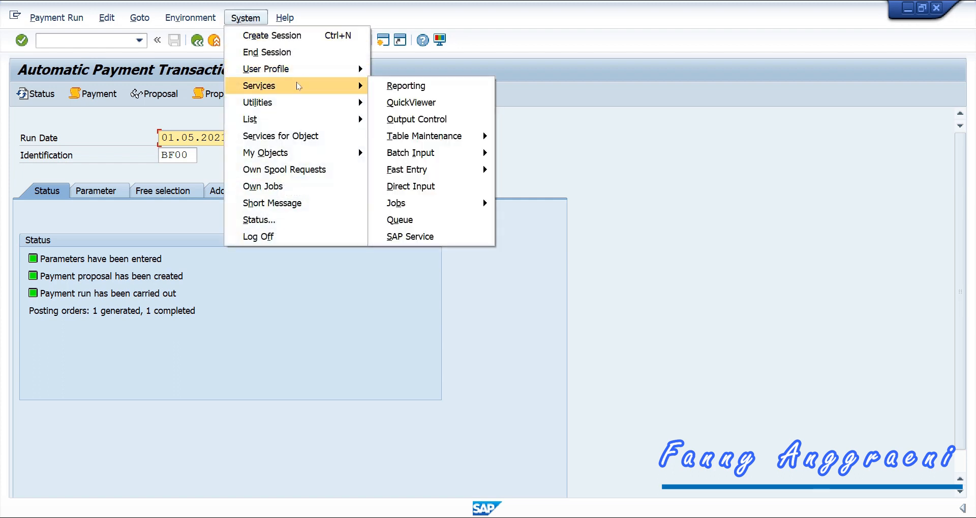
click(413, 119)
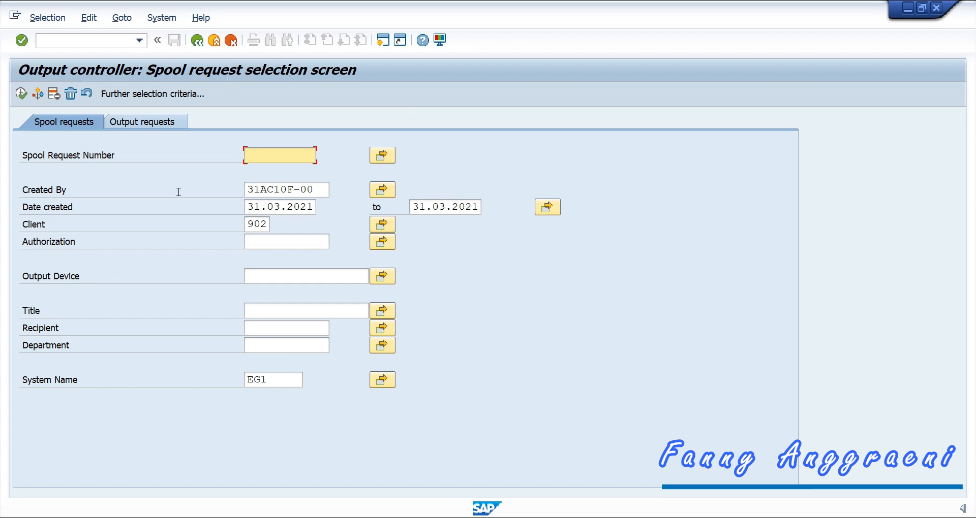
click(319, 190)
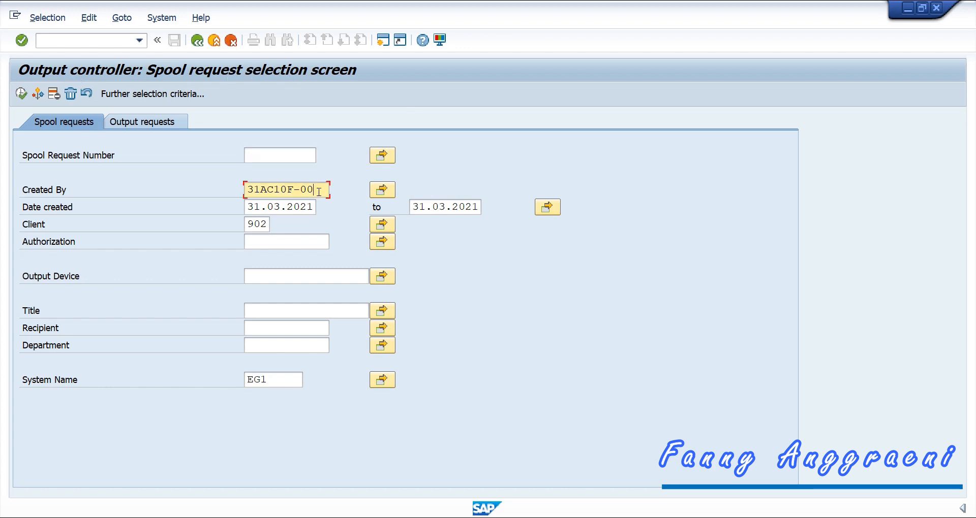
drag(319, 190, 246, 206)
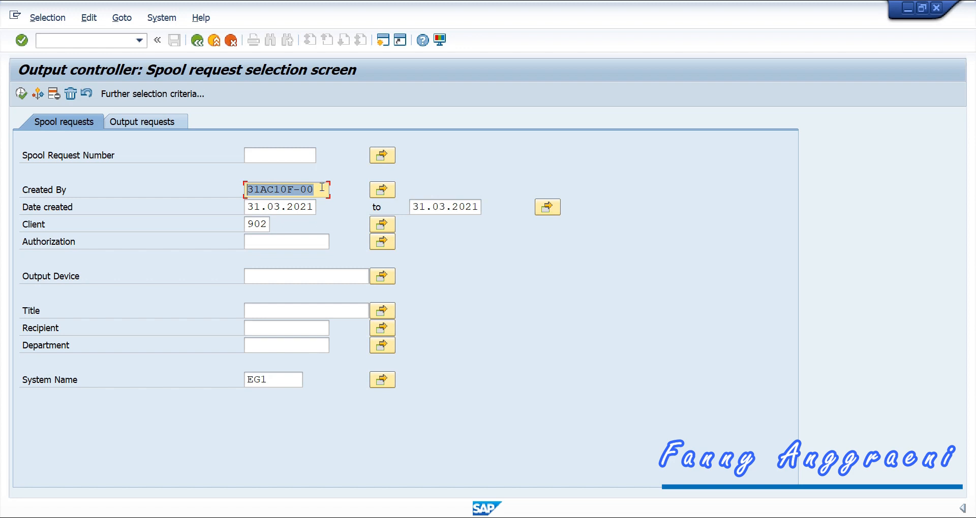
click(21, 93)
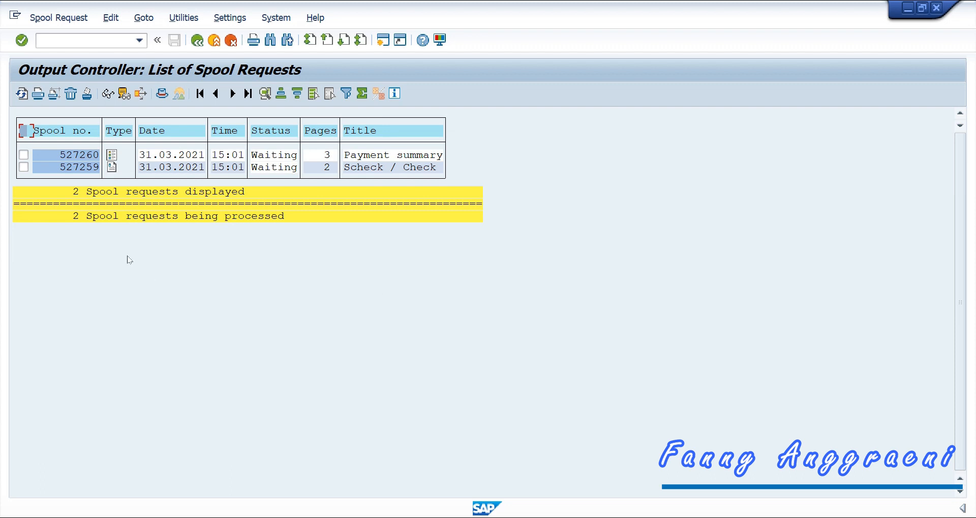
click(112, 167)
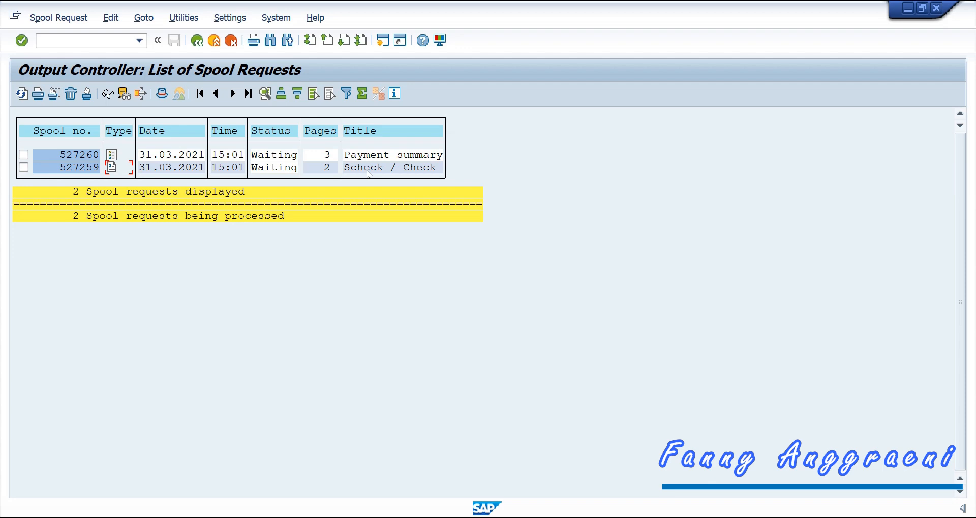
click(112, 167)
scroll(134, 381, down, 5)
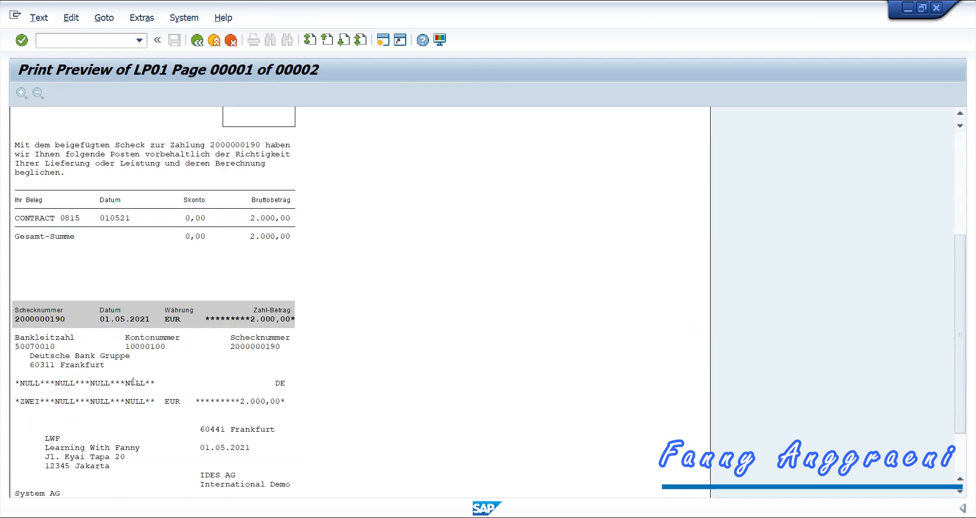
scroll(134, 382, up, 5)
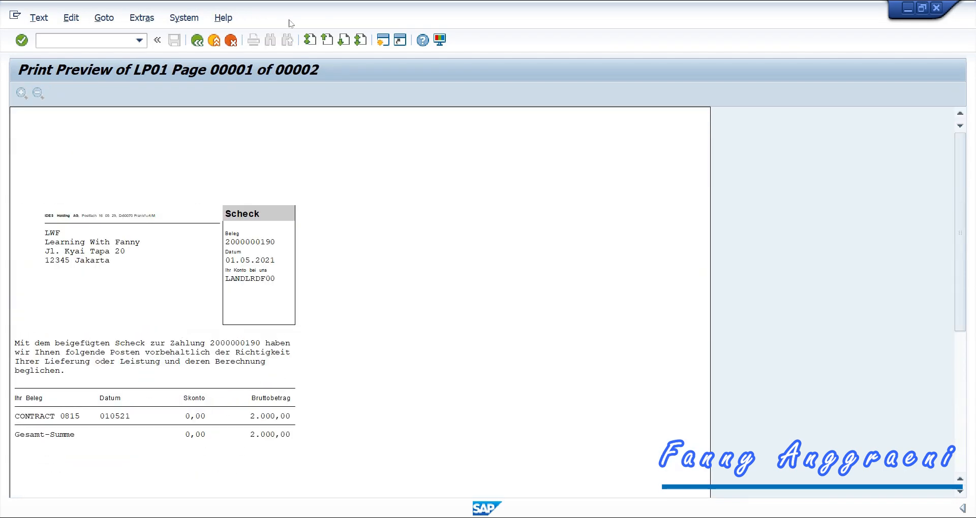
click(231, 40)
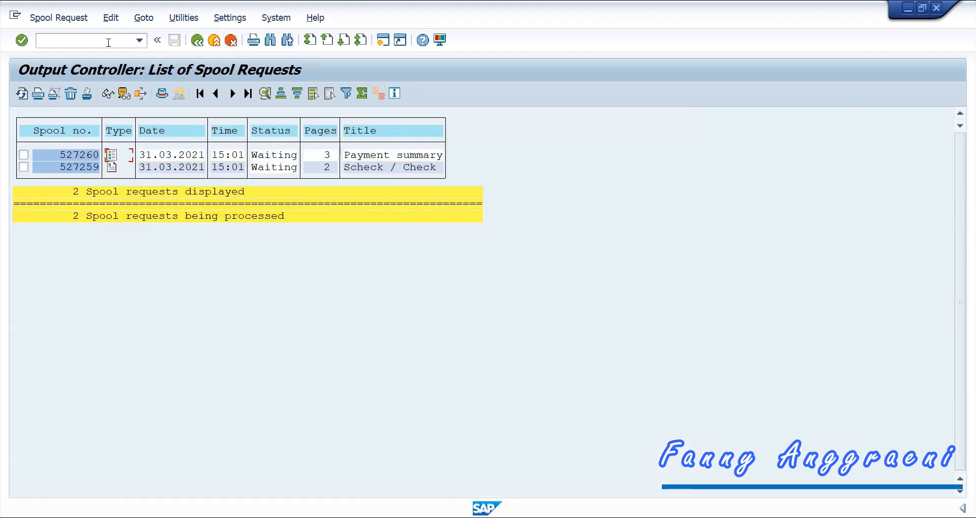
click(108, 43)
text(/n)
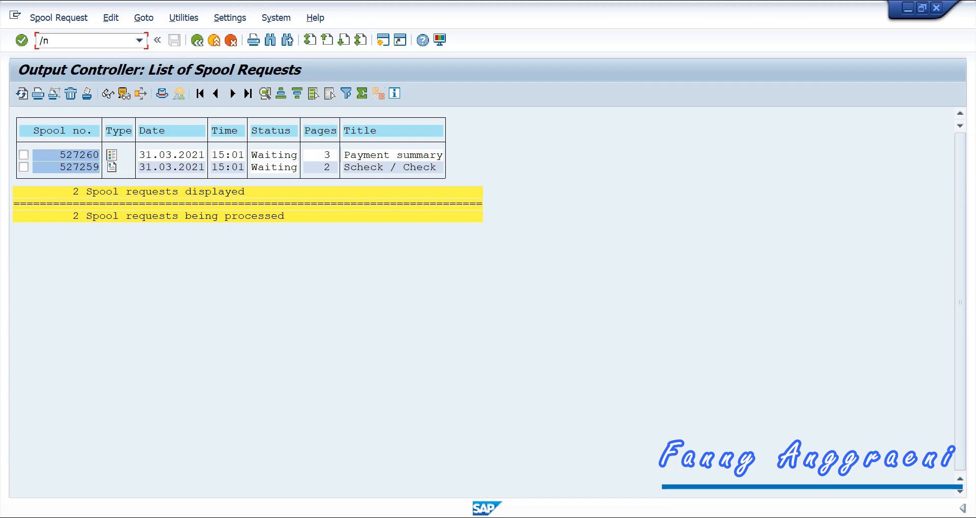
Step: Launch FK10N Display Balances from Accounting > Financial Accounting > Accounts Payable > Account
key(Return)
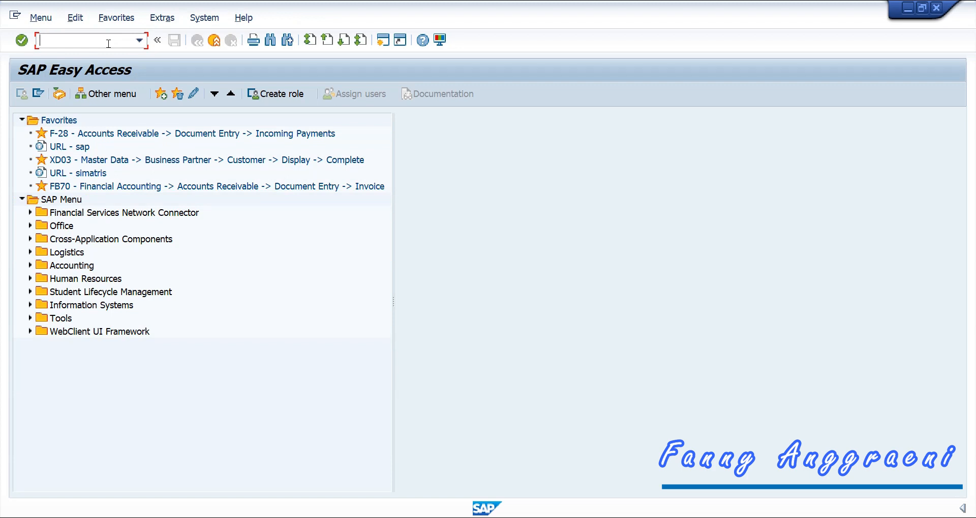
click(30, 265)
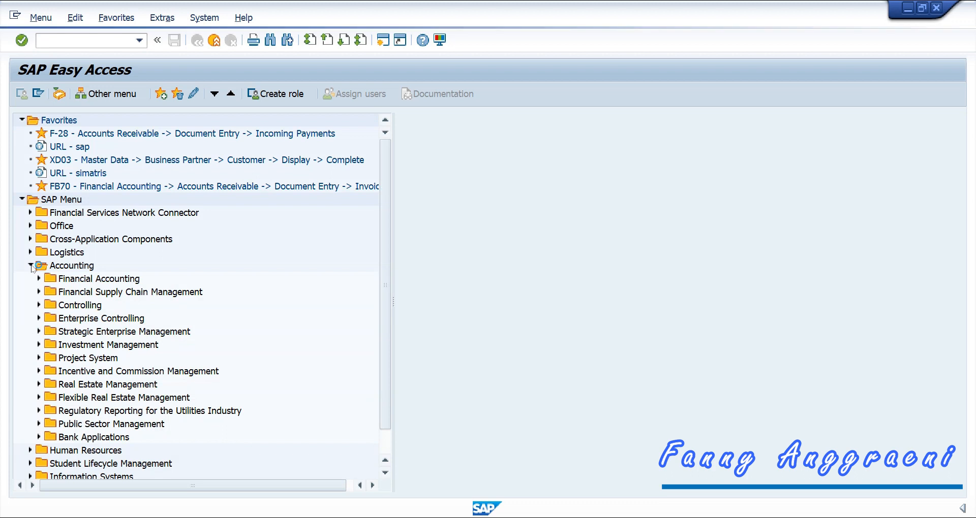
click(39, 279)
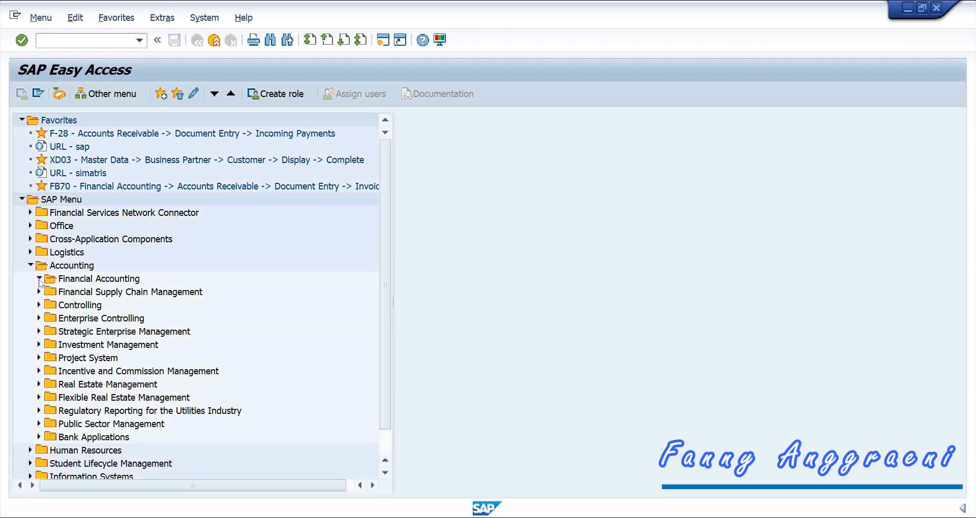
click(47, 318)
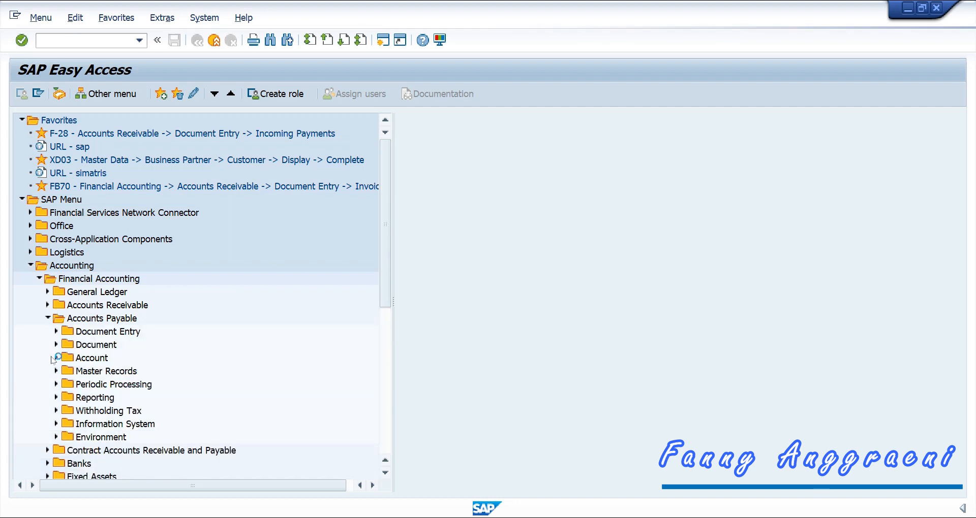
click(55, 358)
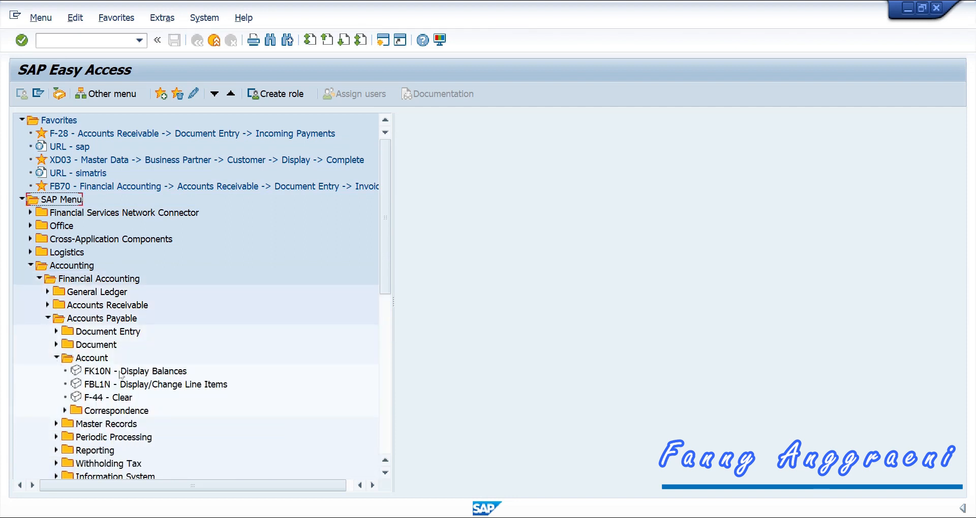
click(122, 372)
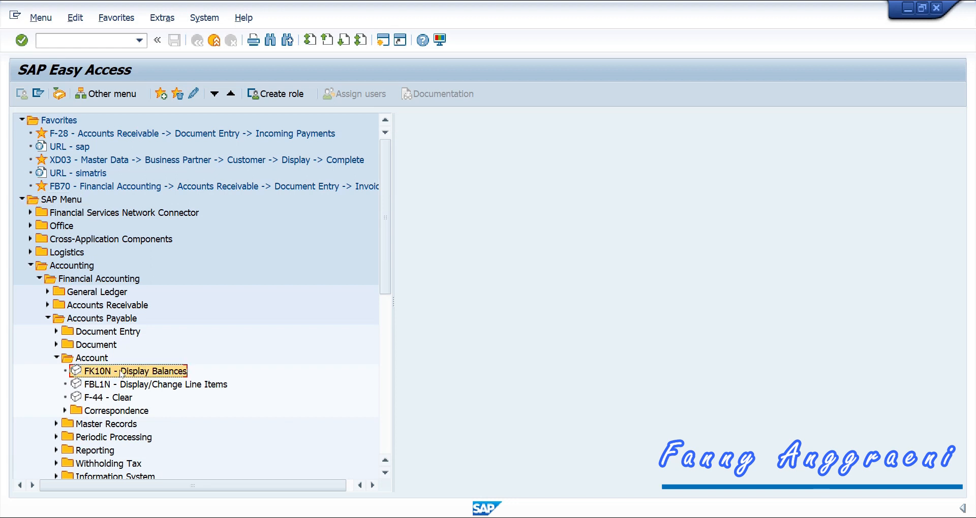
double_click(122, 373)
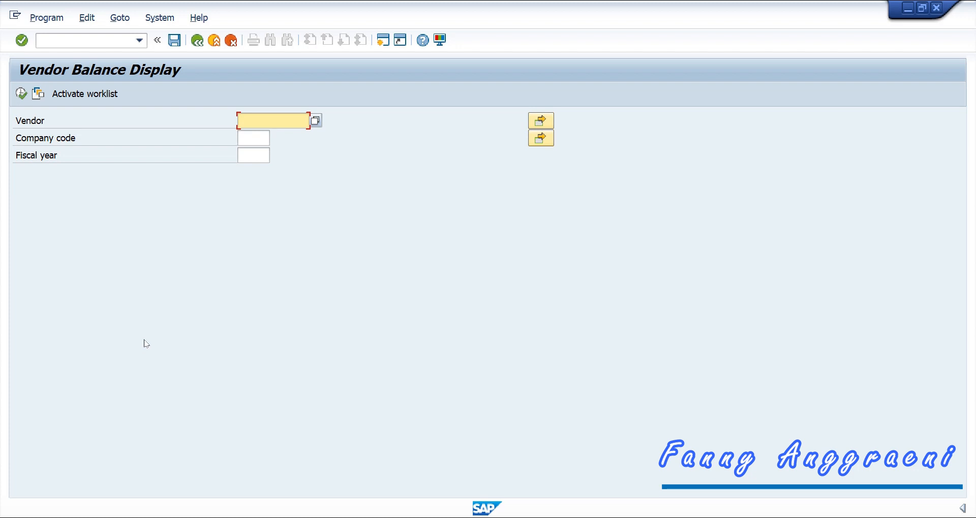
Step: Run vendor balances for the vendor in company code 1000, fiscal year 2021
text(LANDLRDF00)
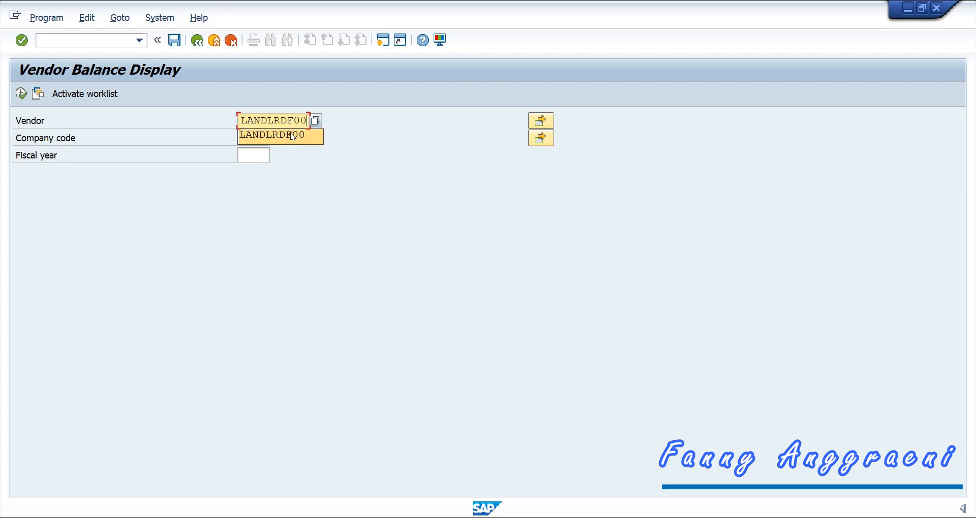
click(277, 135)
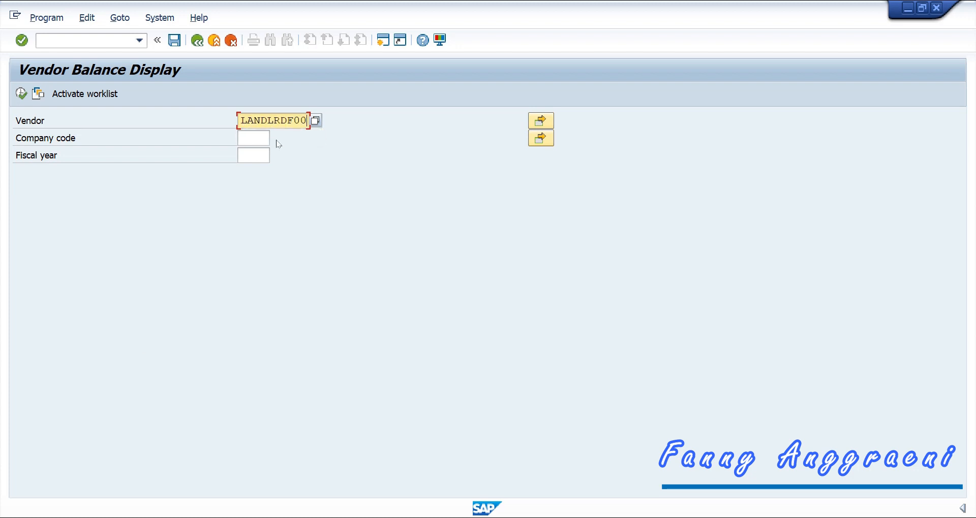
click(265, 143)
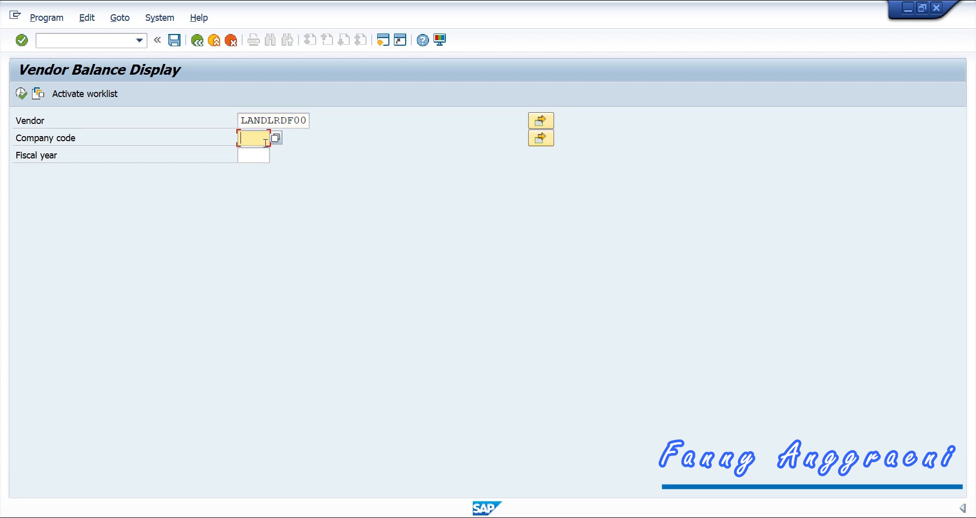
text(100)
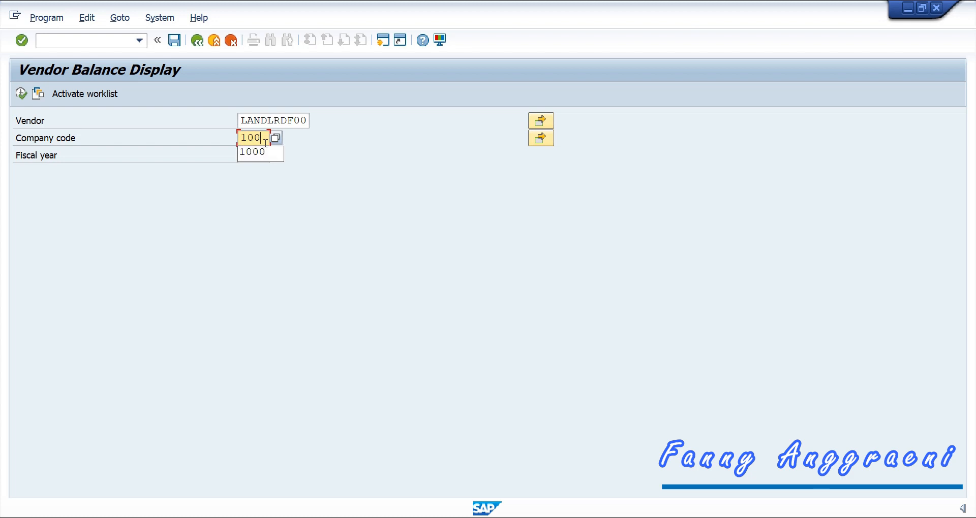
text(0)
click(261, 158)
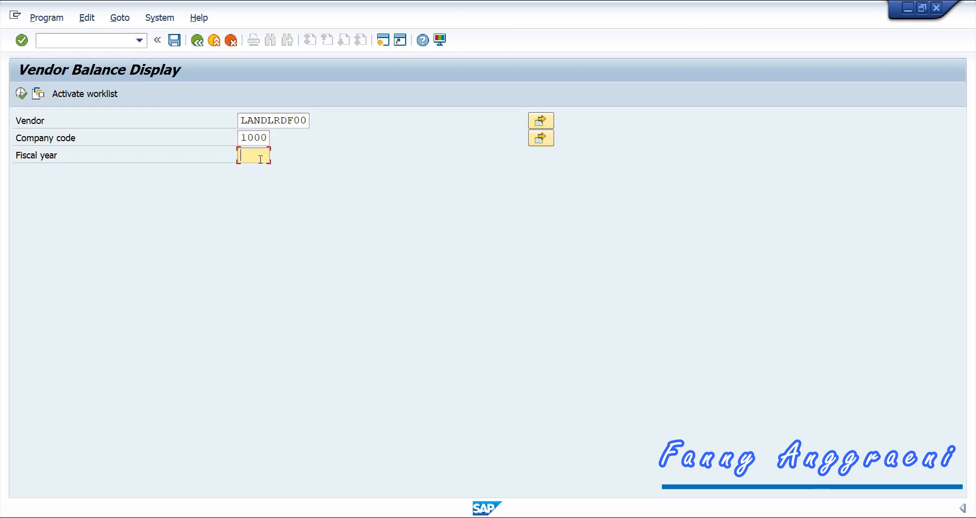
text(2)
click(256, 170)
key(F8)
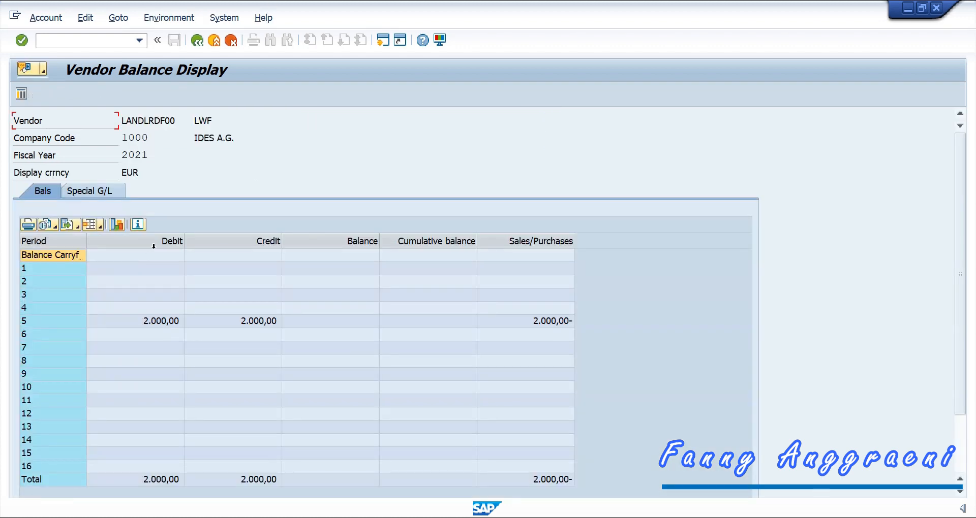
Step: Check period 5's debit and credit of 2.000,00 each, netting to a zero balance
click(146, 324)
click(187, 322)
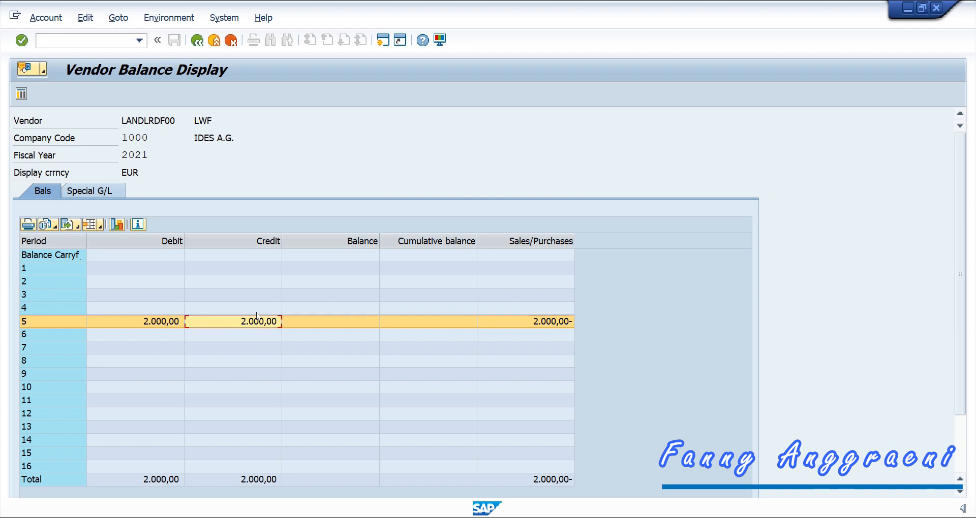
click(301, 321)
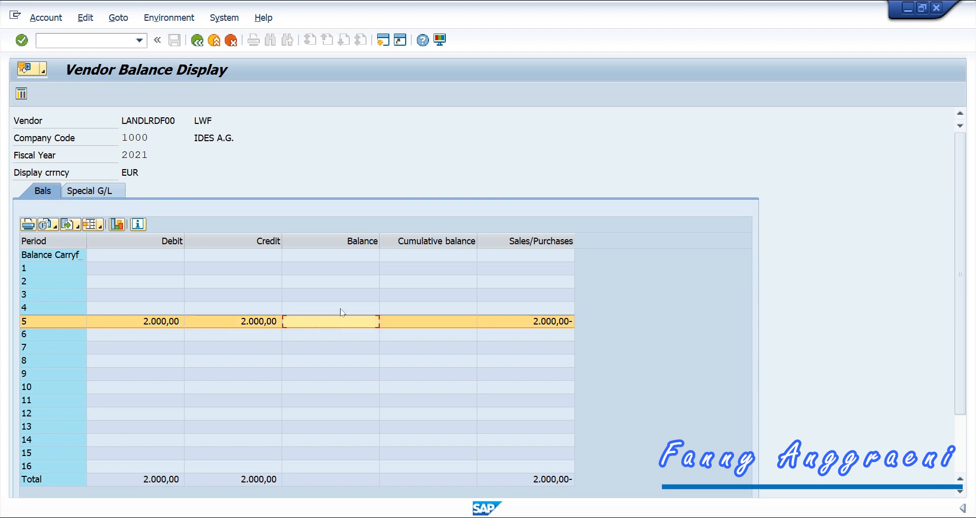
double_click(352, 321)
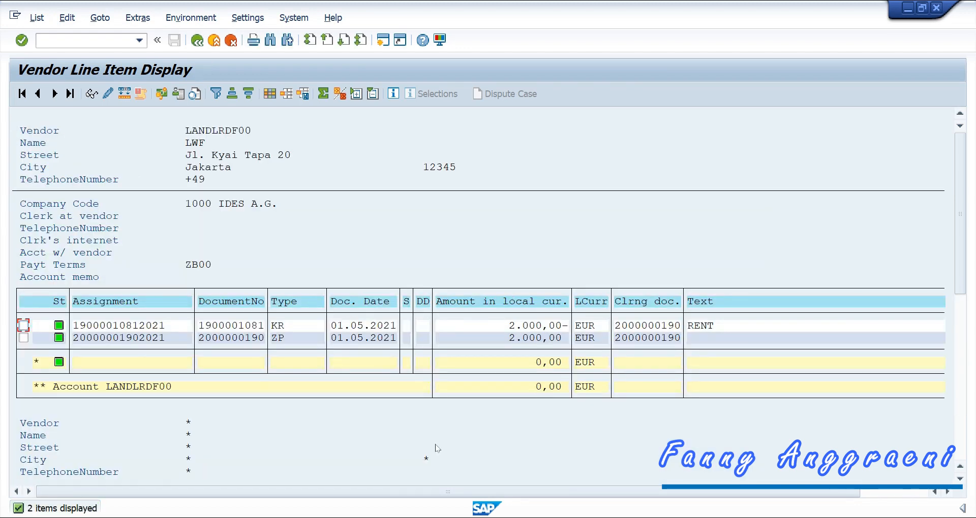
click(517, 327)
click(511, 340)
click(490, 327)
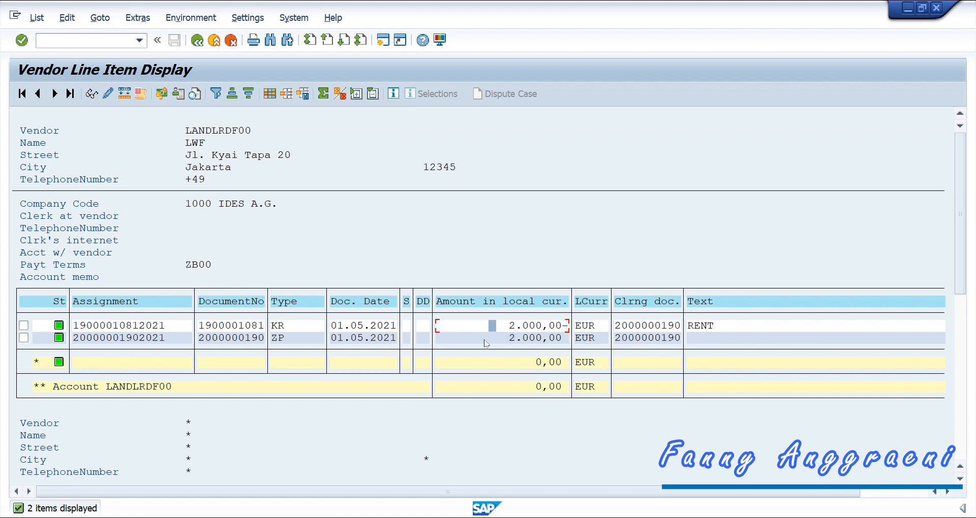
click(485, 339)
key(Up)
click(23, 325)
click(92, 93)
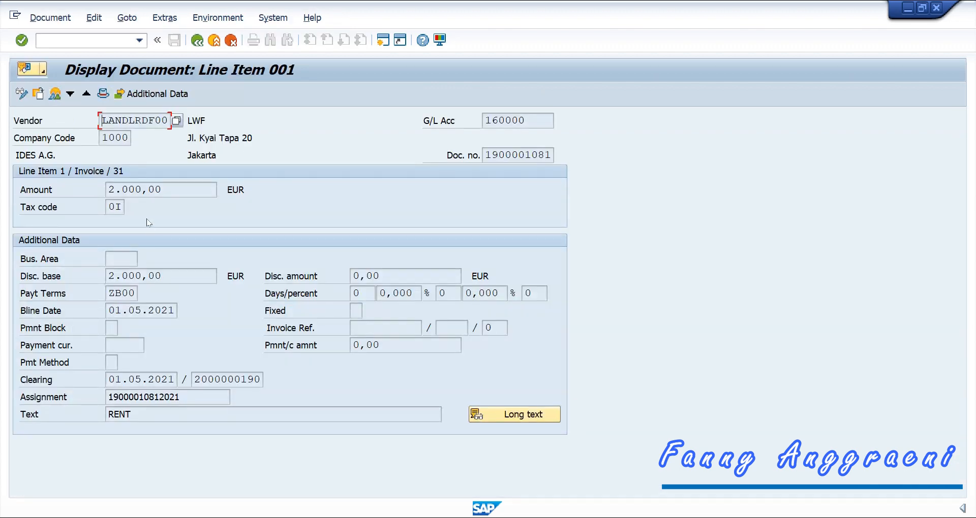
click(55, 93)
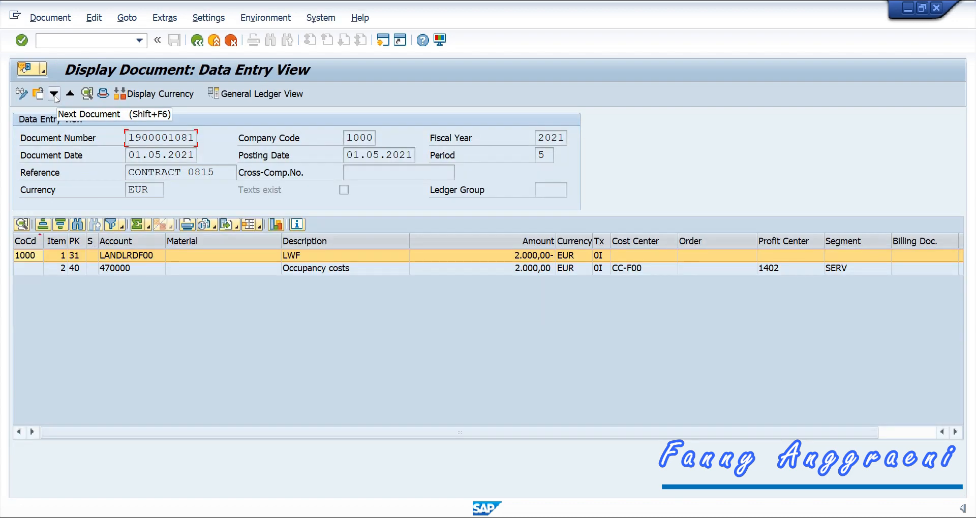
click(541, 269)
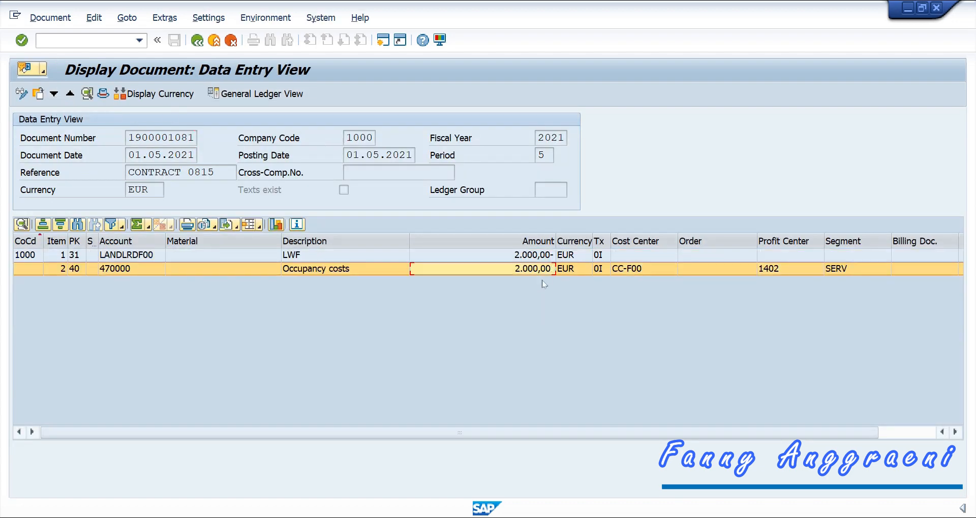
click(516, 258)
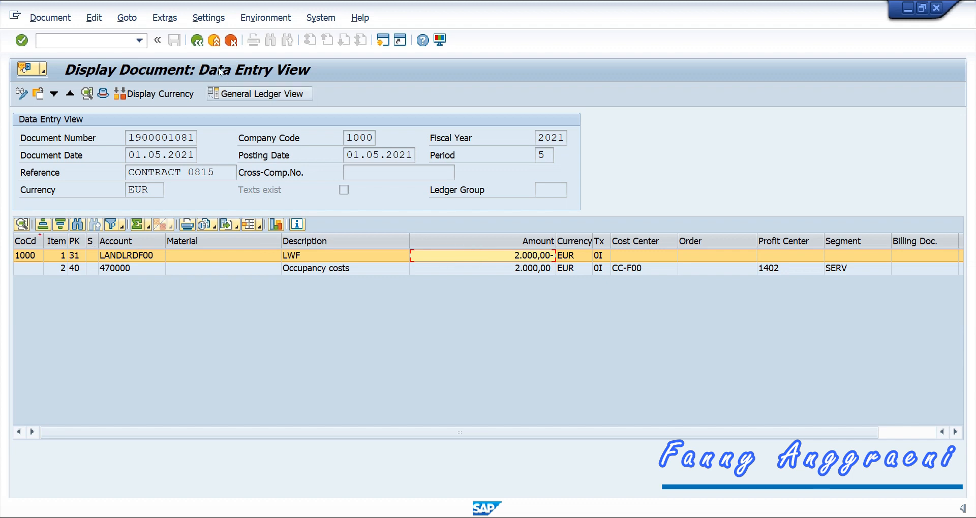
click(232, 42)
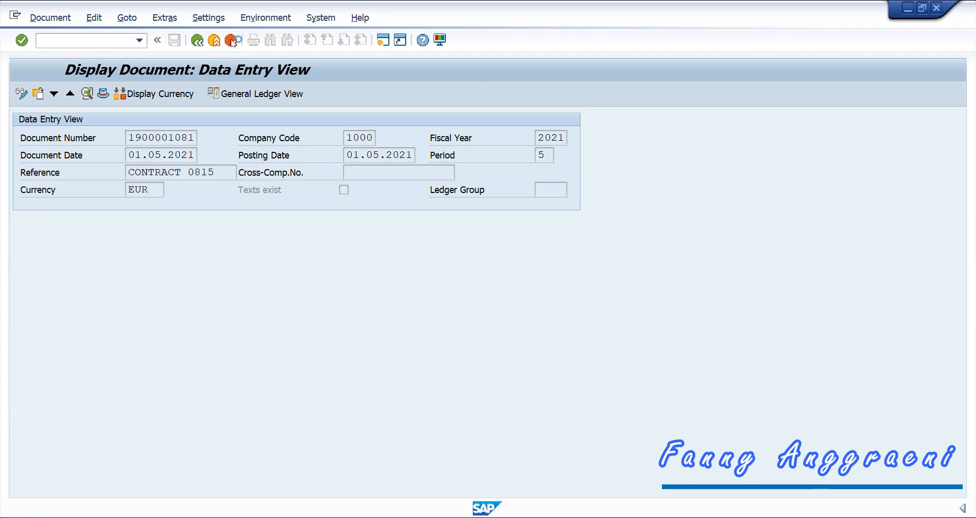
click(232, 42)
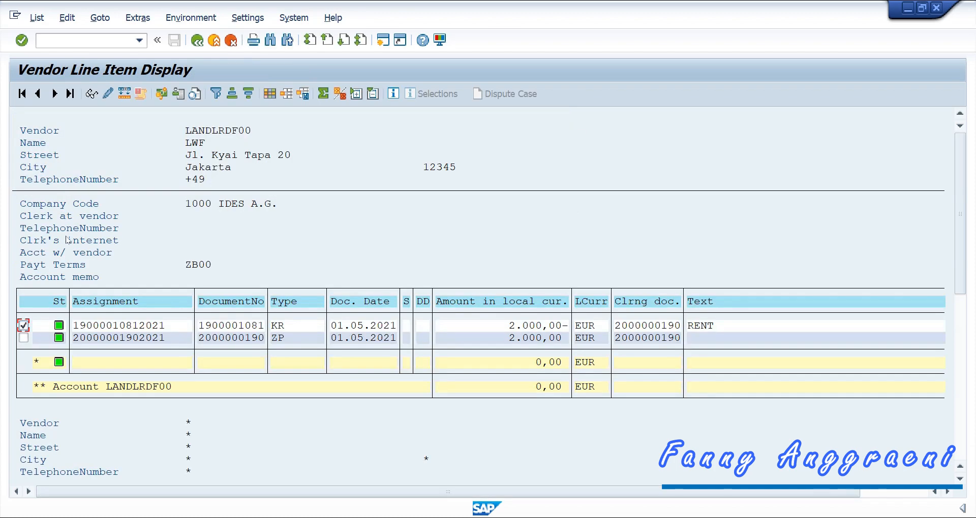
click(24, 338)
click(23, 325)
click(91, 93)
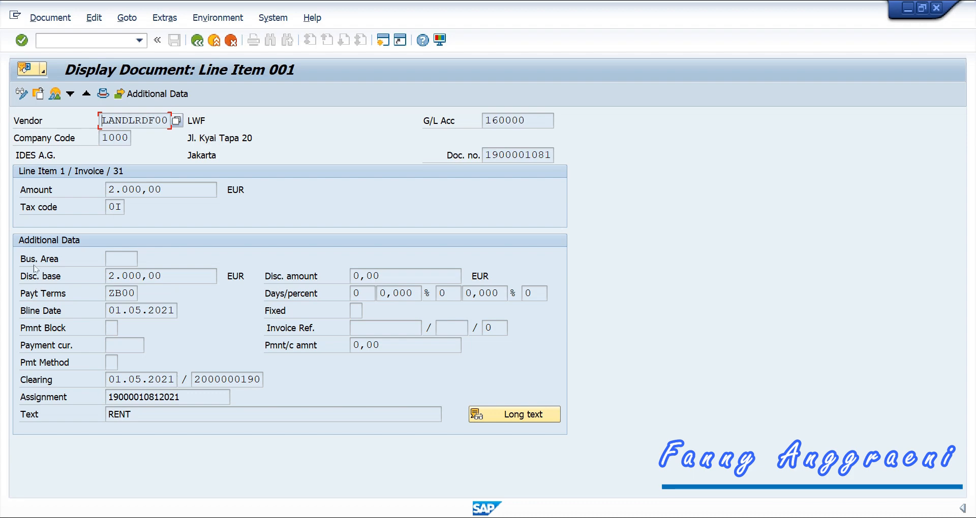
click(54, 95)
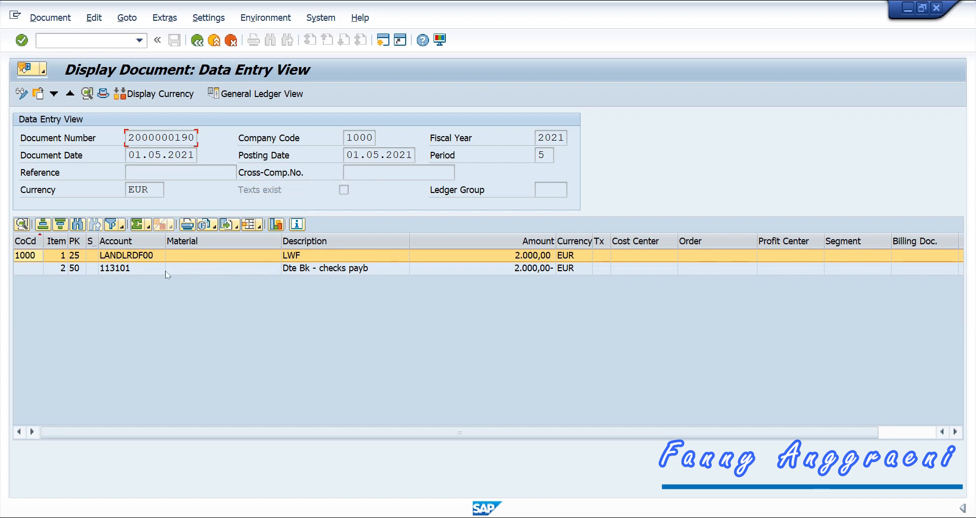
click(153, 260)
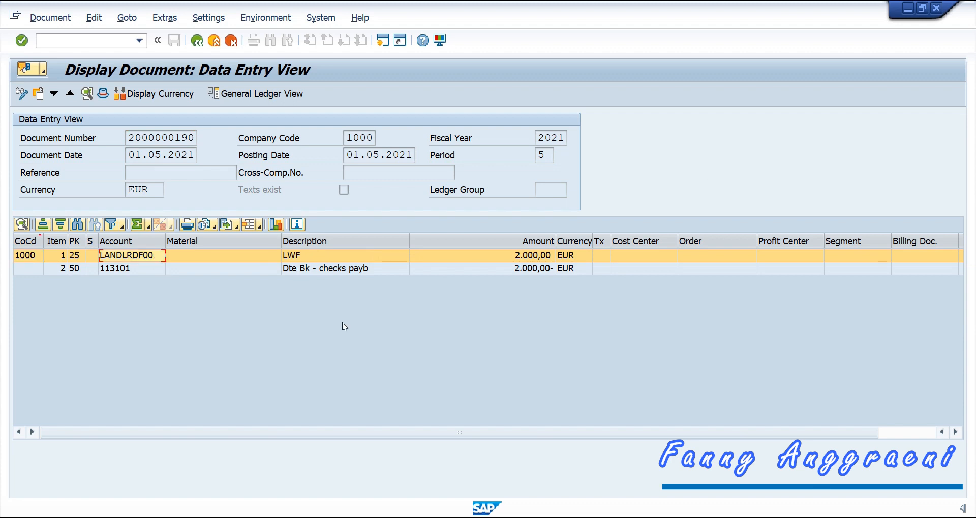
click(325, 269)
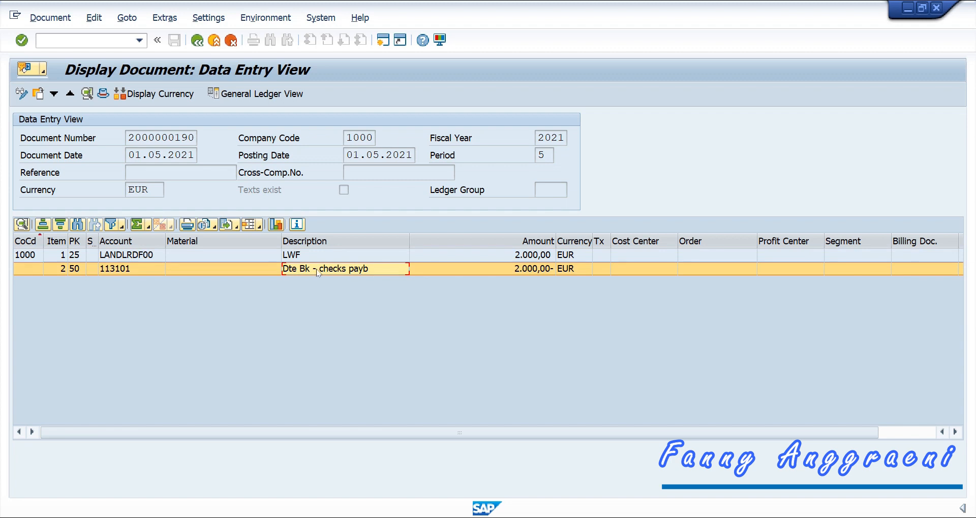
click(124, 258)
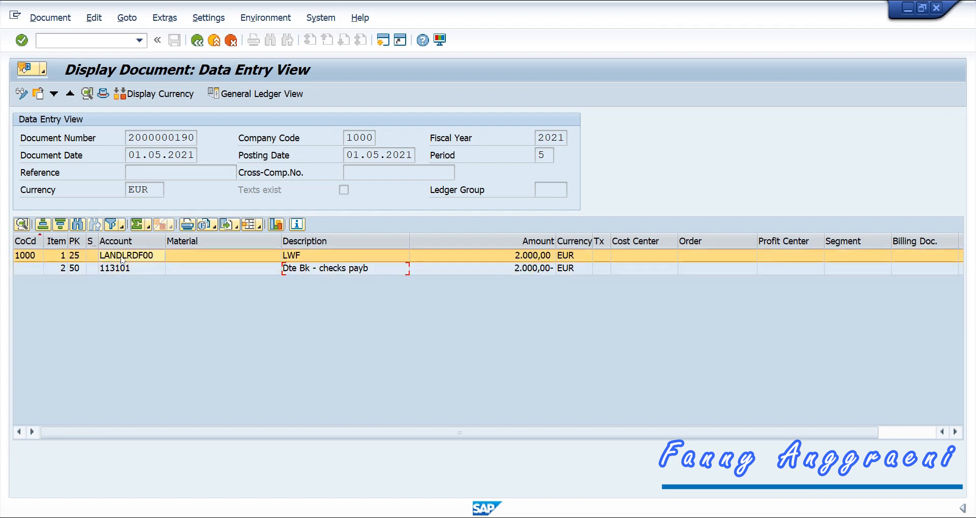
click(127, 271)
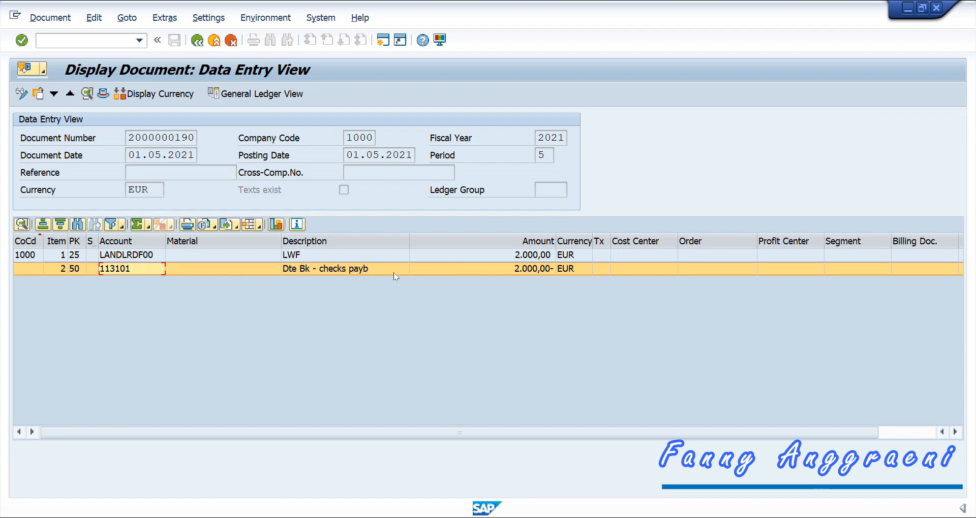
click(116, 260)
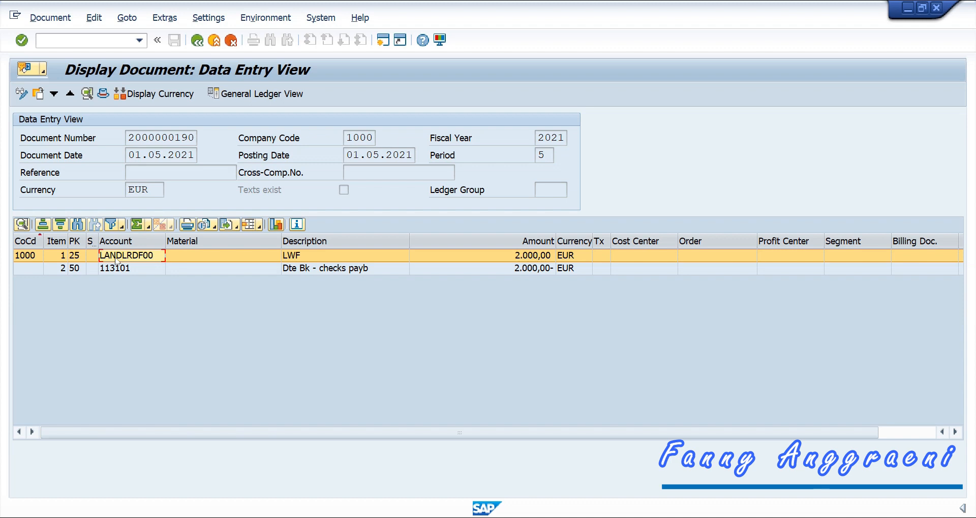
click(105, 42)
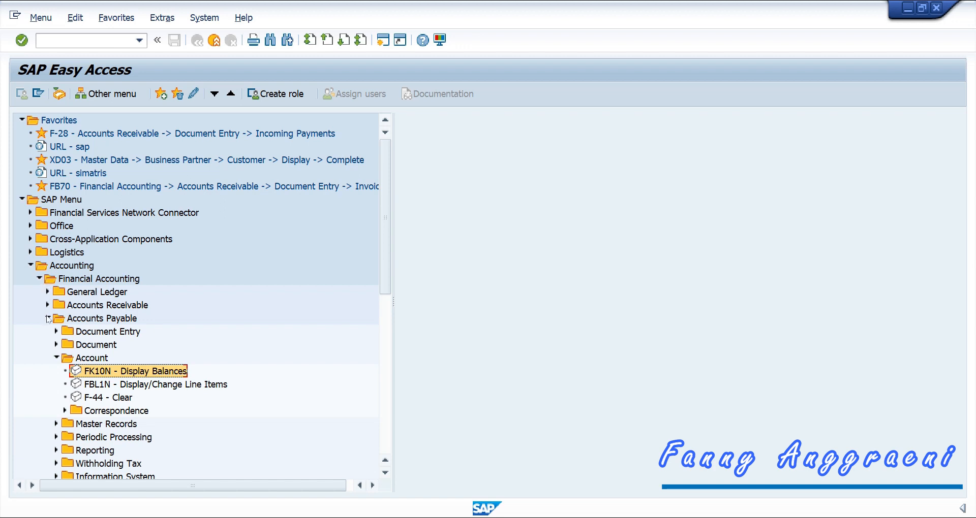
Step: Expand Information System > Reports for Accounts Payable Accounting > Vendors: Items and select Due Date Analysis
click(56, 358)
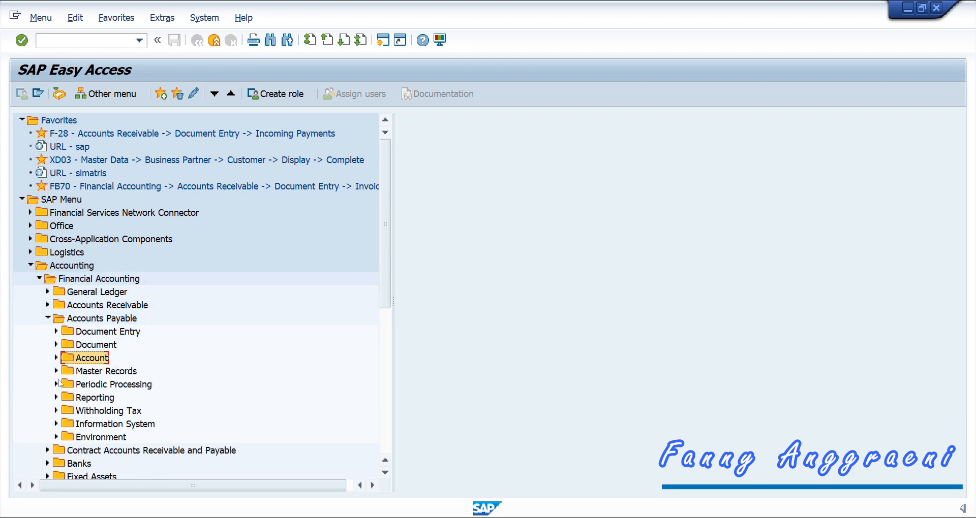
click(56, 424)
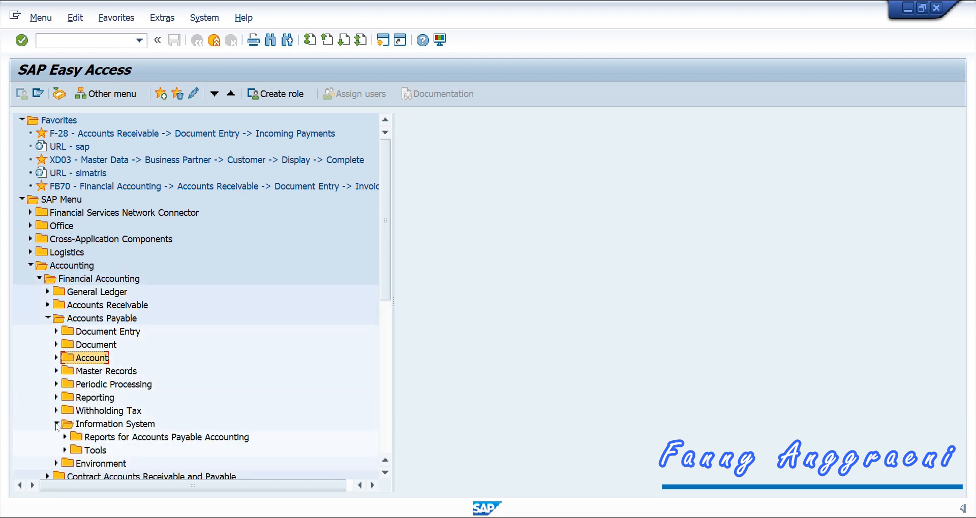
click(65, 437)
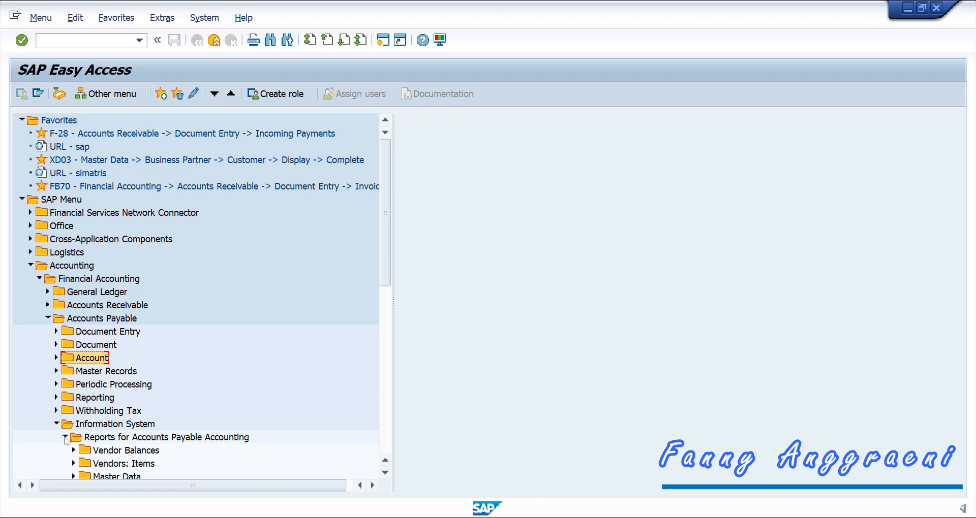
click(74, 464)
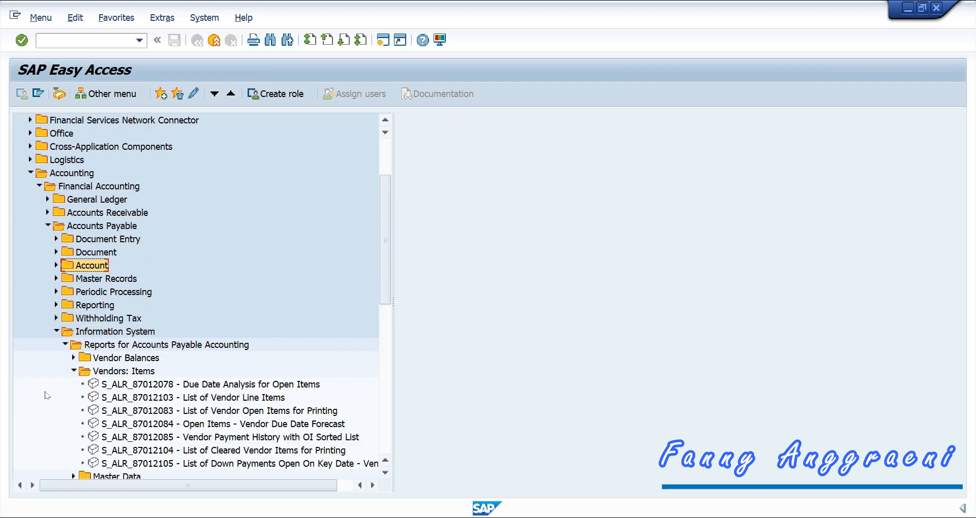
click(155, 385)
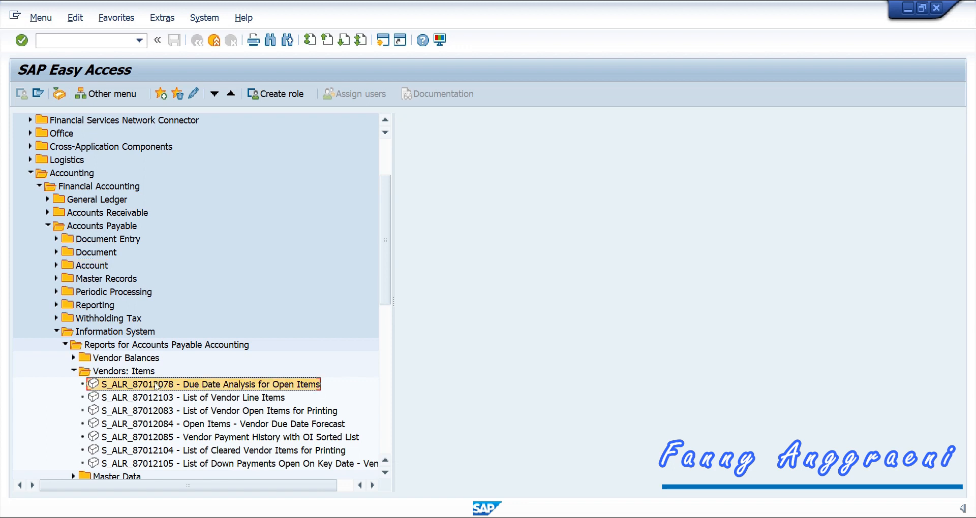
Step: Run S_ALR_87012078 Due Date Analysis for Open Items for company code 1000
double_click(155, 385)
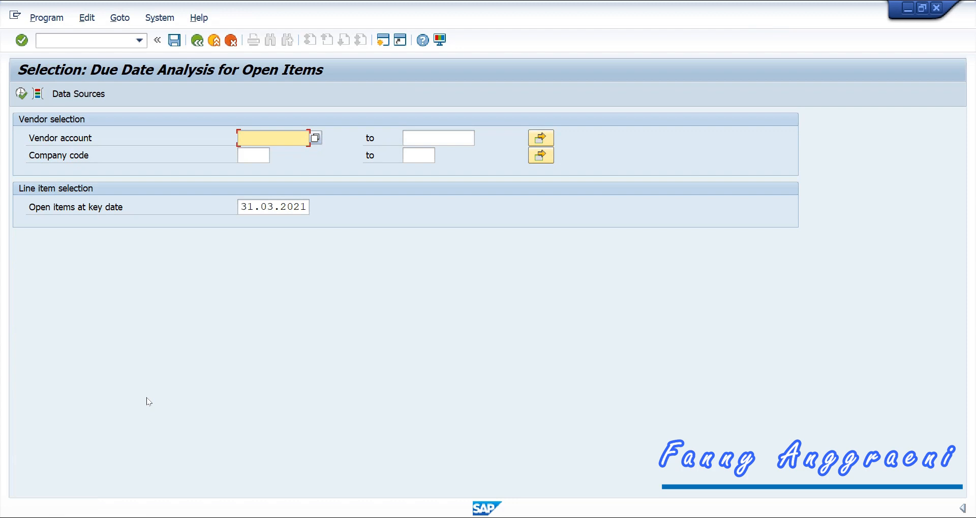
click(256, 159)
text(1000)
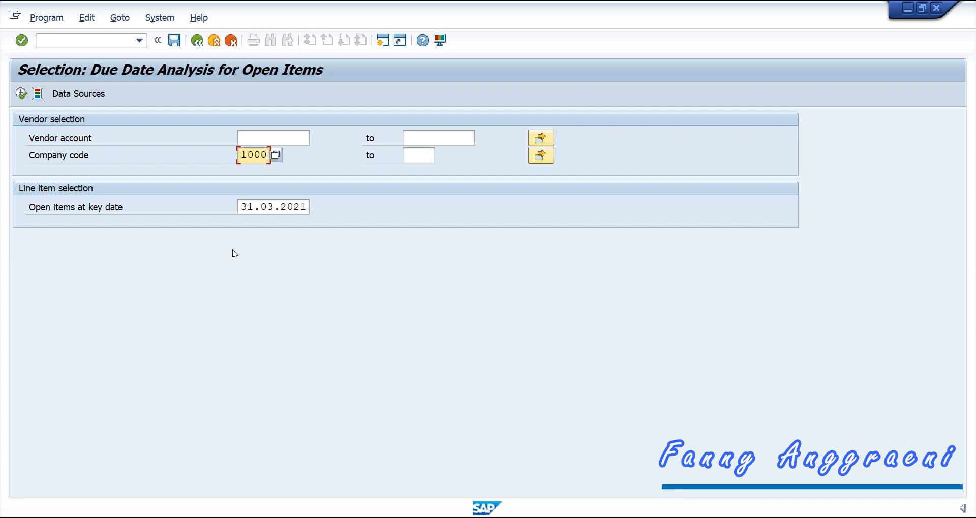
key(F8)
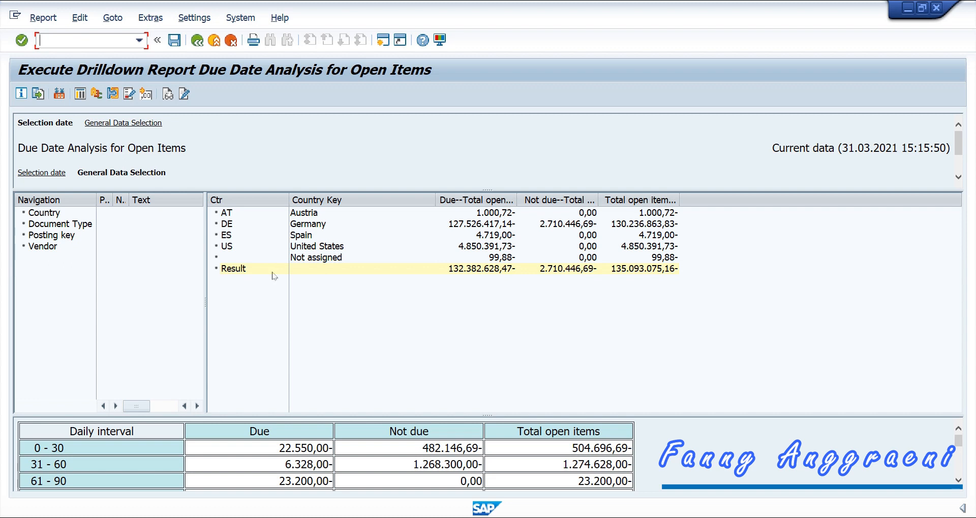
Step: Break the due date analysis down by vendor and scroll through the vendor list
click(41, 247)
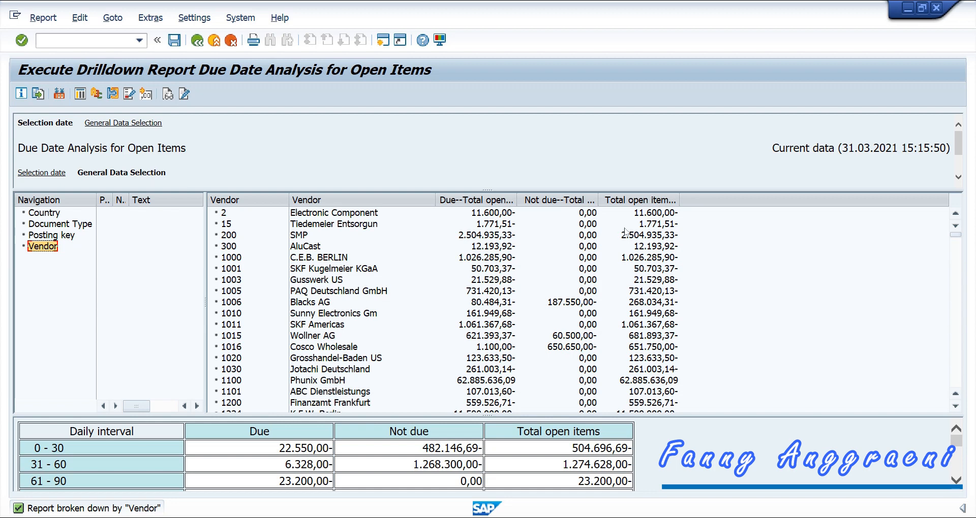
scroll(352, 316, down, 10)
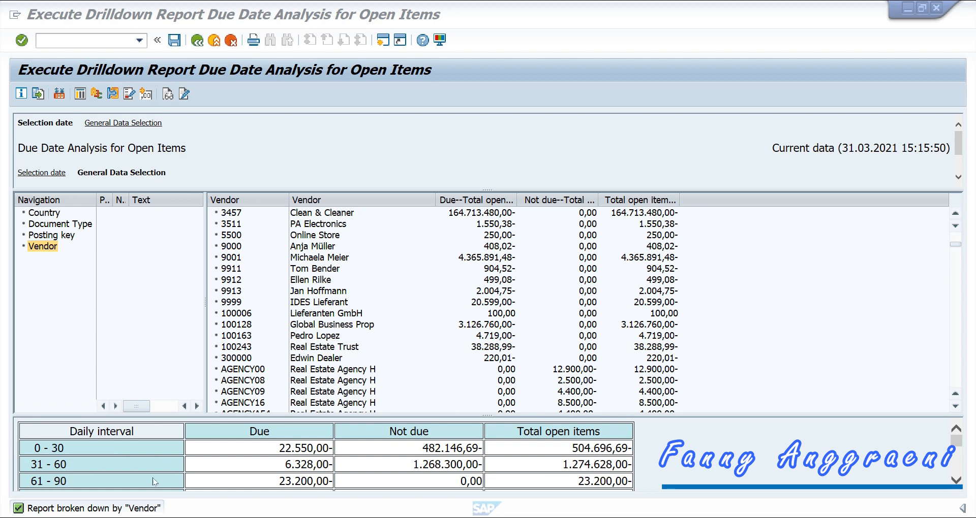
scroll(352, 440, down, 3)
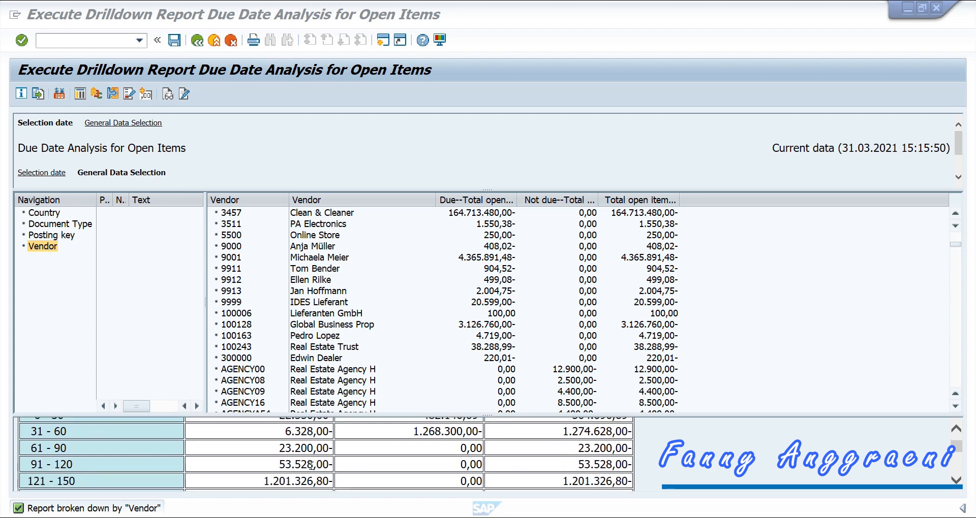
scroll(311, 463, down, 3)
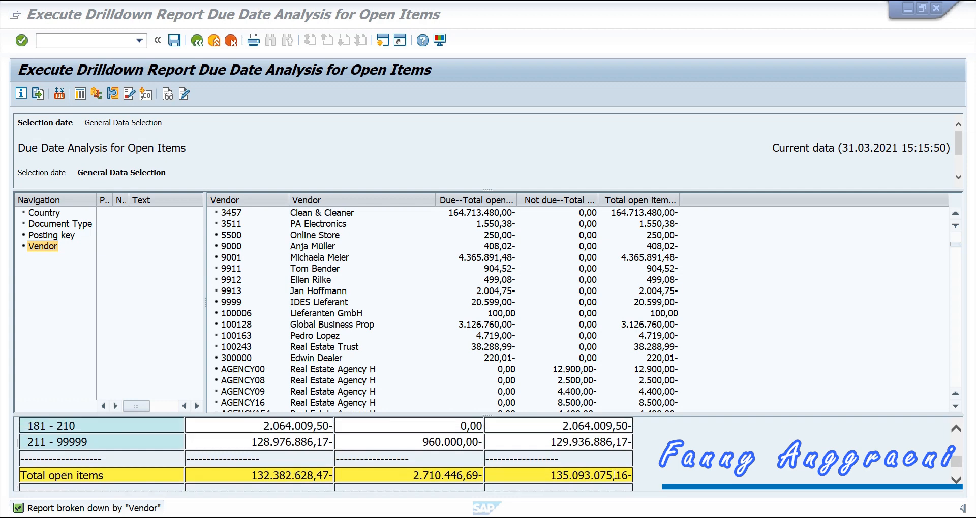
Step: Highlight the 211-99999 total open items amount, then leave the report for Easy Access
drag(548, 440, 630, 441)
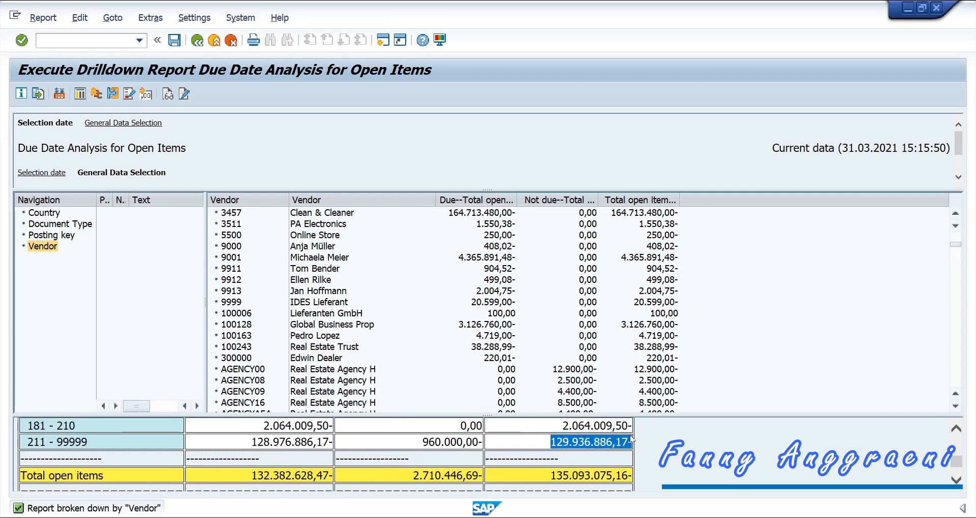
scroll(630, 442, up, 5)
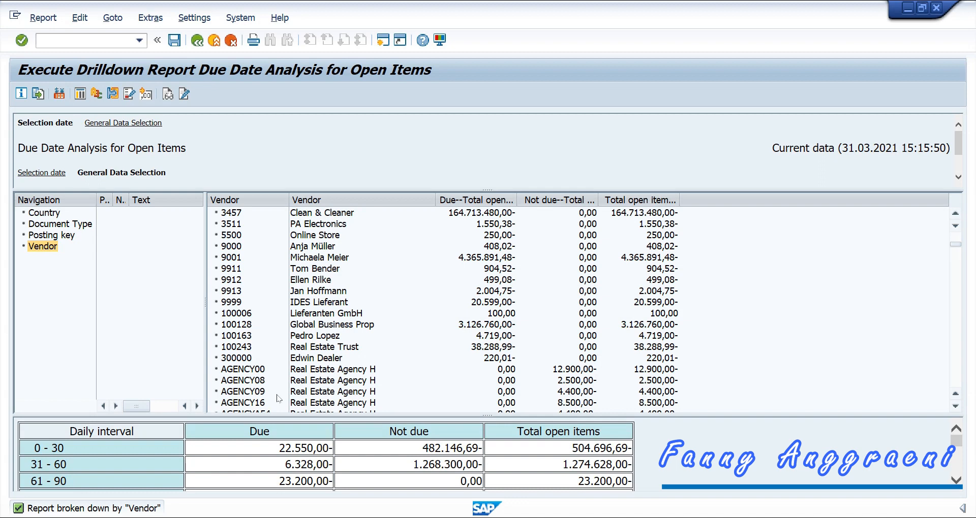
click(111, 37)
key(Return)
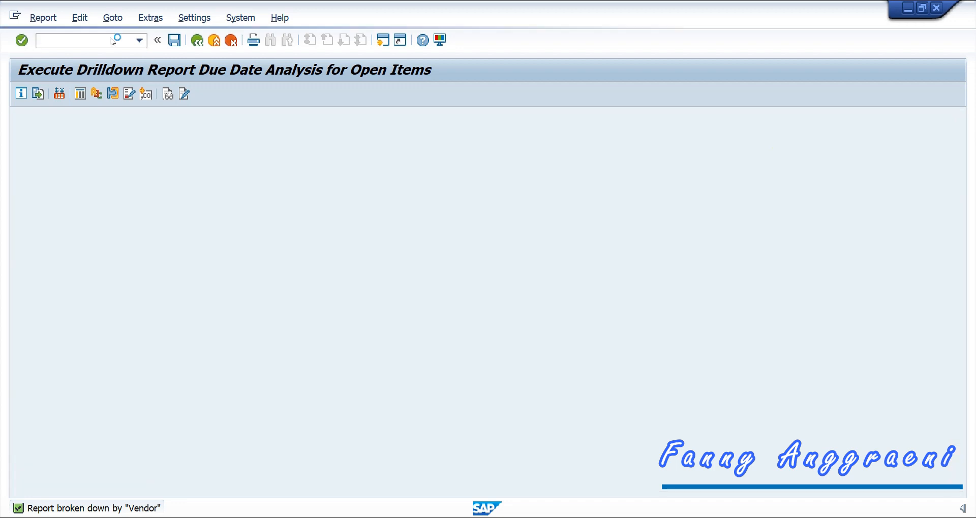